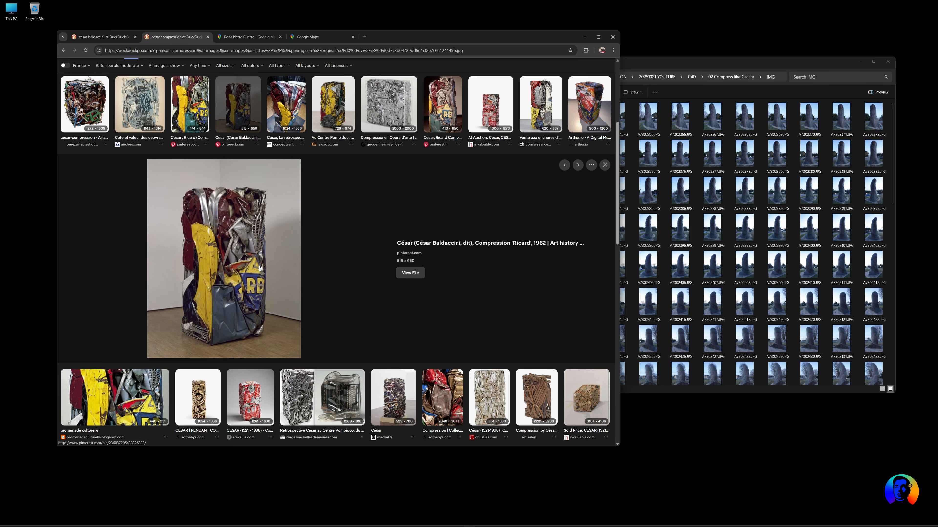
Look through the César Baldaccini image results and enlarge the white poured expansion sculpture.
{"action": "scroll", "coordinate": [260, 269], "scroll_direction": "up", "scroll_amount": 10}
{"action": "left_click", "coordinate": [105, 37]}
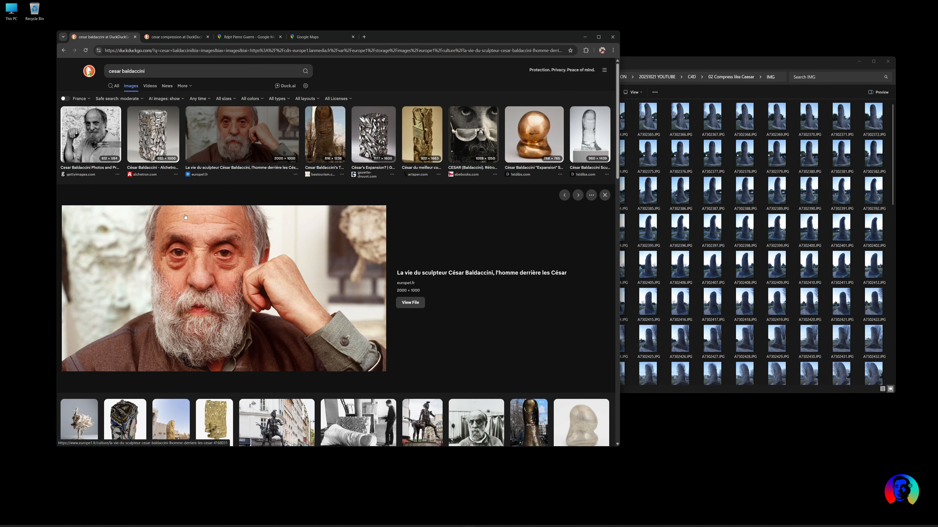
{"action": "scroll", "coordinate": [289, 246], "scroll_direction": "down", "scroll_amount": 3}
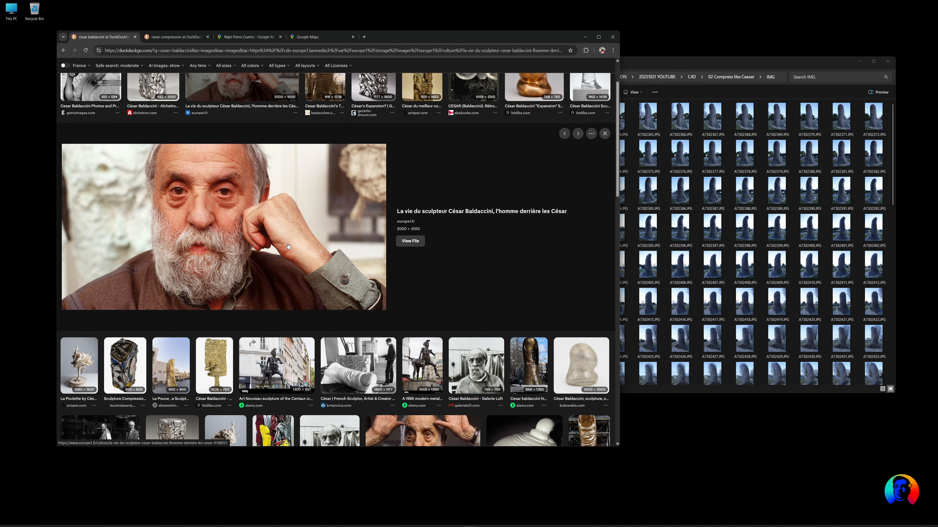
{"action": "scroll", "coordinate": [289, 246], "scroll_direction": "down", "scroll_amount": 3}
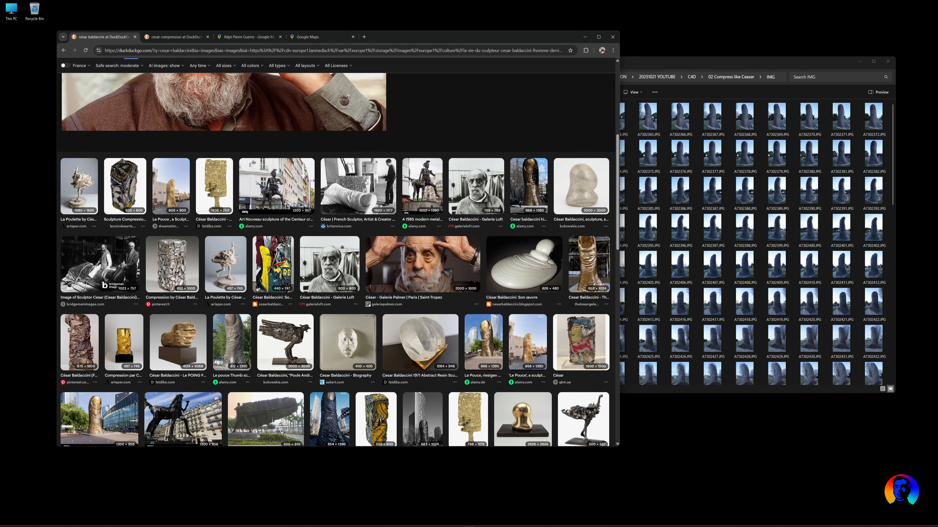
{"action": "left_click", "coordinate": [525, 255]}
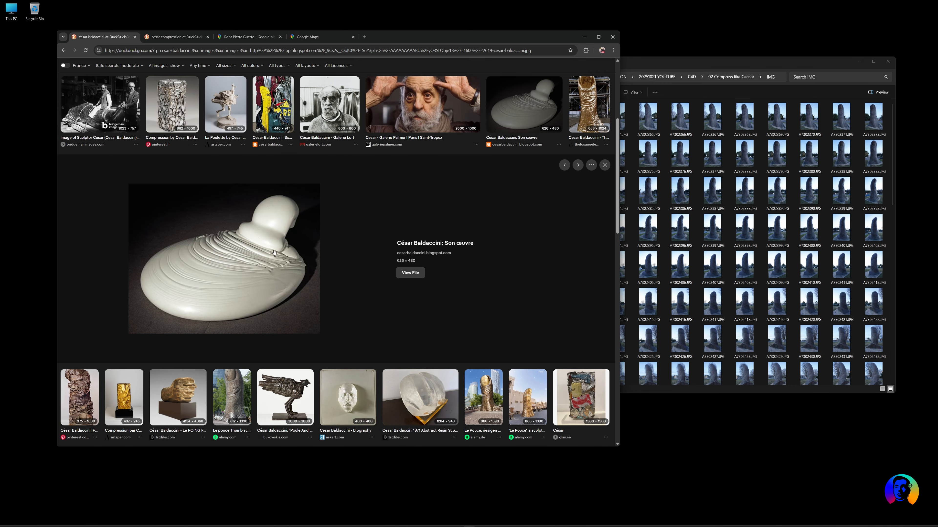
Examine César's giant thumb sculptures in the image results, including the bronze, black-and-white and workshop pictures.
{"action": "scroll", "coordinate": [207, 282], "scroll_direction": "down", "scroll_amount": 4}
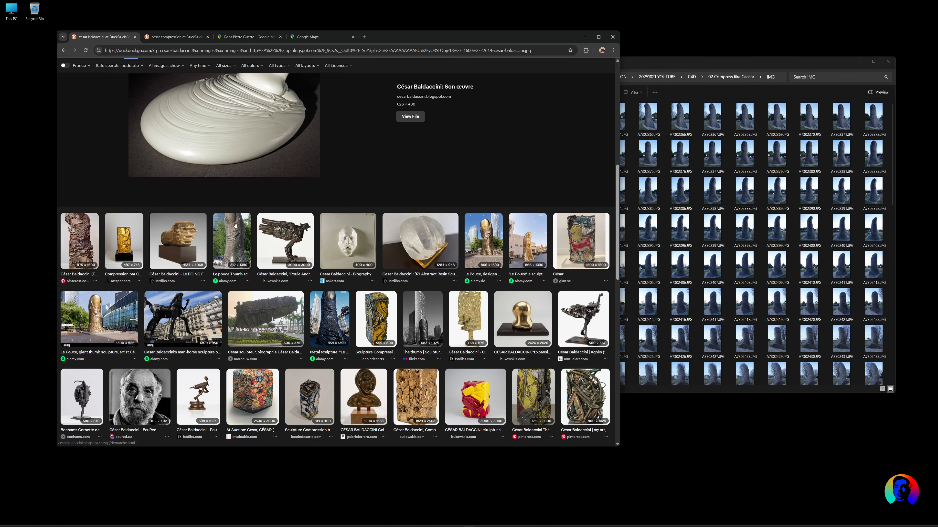
{"action": "left_click", "coordinate": [233, 228]}
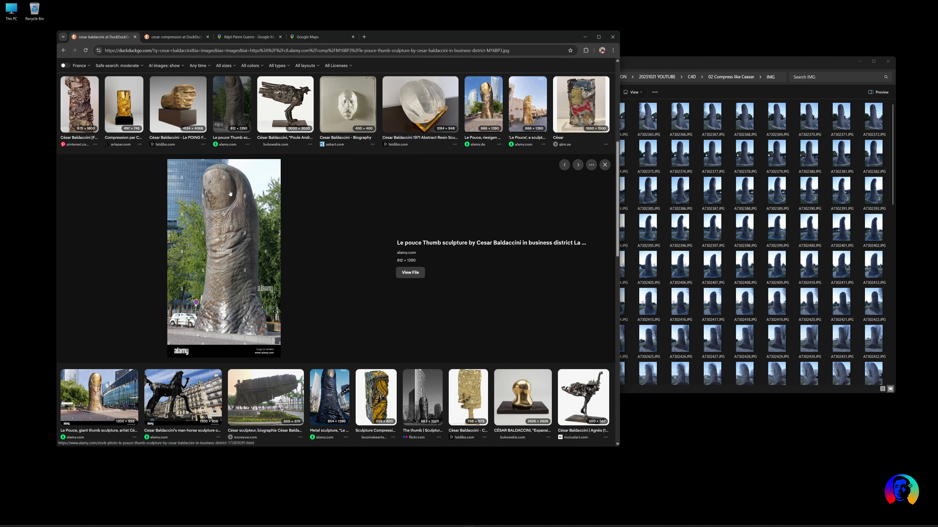
{"action": "scroll", "coordinate": [233, 226], "scroll_direction": "down", "scroll_amount": 1}
{"action": "left_click", "coordinate": [422, 373]}
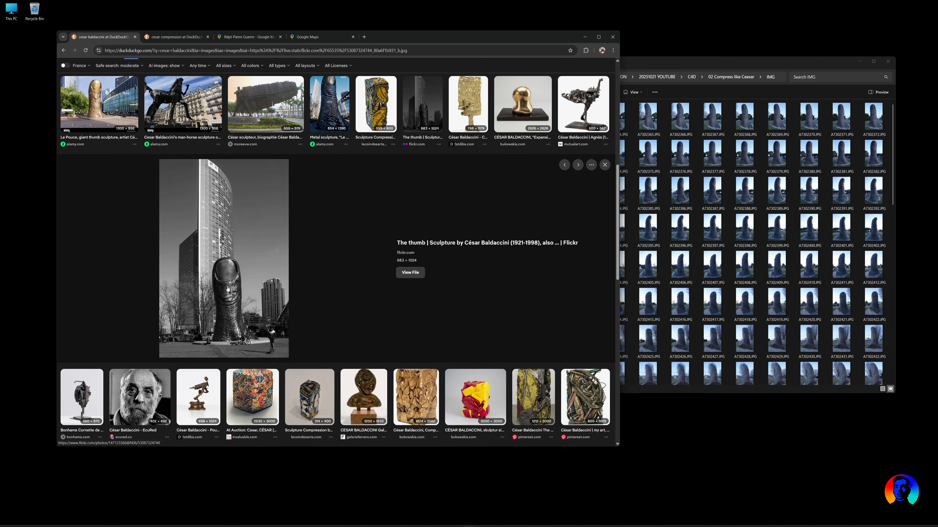
{"action": "scroll", "coordinate": [227, 311], "scroll_direction": "down", "scroll_amount": 6}
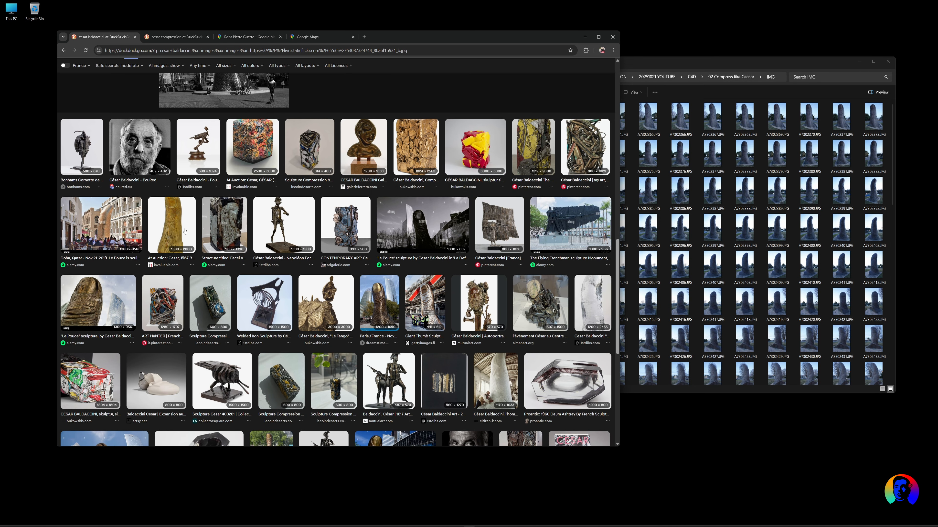
{"action": "scroll", "coordinate": [188, 301], "scroll_direction": "down", "scroll_amount": 3}
{"action": "left_click", "coordinate": [493, 292]}
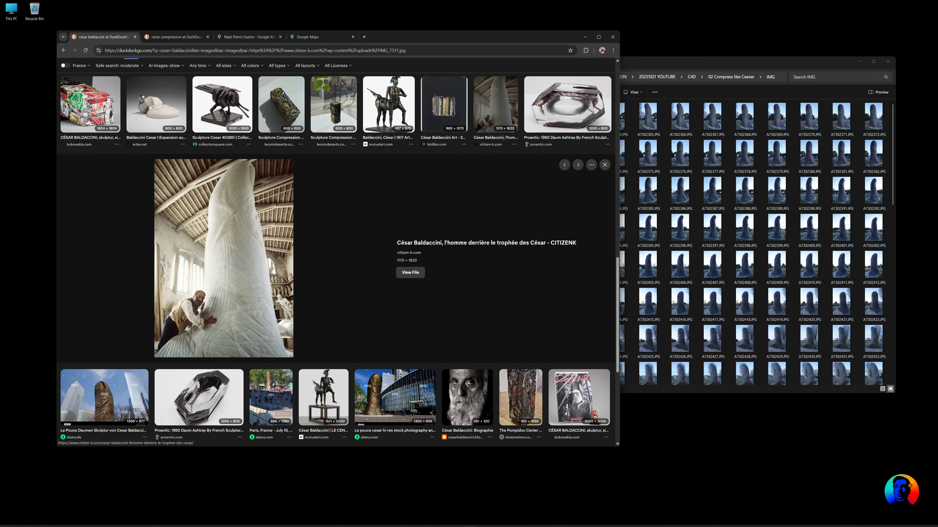
View the thumb sculpture in Google Street View and locate its roundabout on the satellite map of Marseille.
{"action": "left_click", "coordinate": [249, 37]}
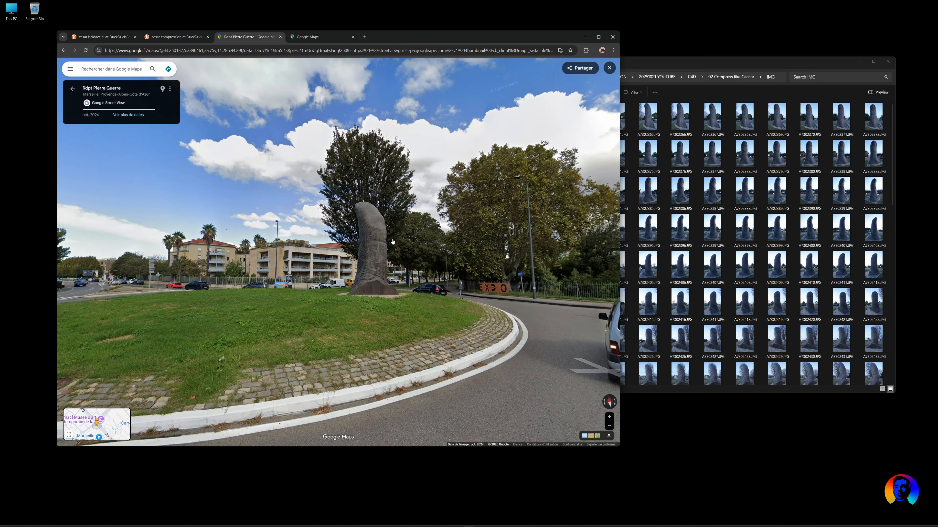
{"action": "mouse_move", "coordinate": [429, 272]}
{"action": "left_mouse_down"}
{"action": "mouse_move", "coordinate": [445, 201]}
{"action": "mouse_move", "coordinate": [495, 192]}
{"action": "mouse_move", "coordinate": [680, 201]}
{"action": "mouse_move", "coordinate": [390, 199]}
{"action": "left_mouse_up"}
{"action": "key", "text": "ctrl+Tab"}
{"action": "scroll", "coordinate": [373, 233], "scroll_direction": "down", "scroll_amount": 10}
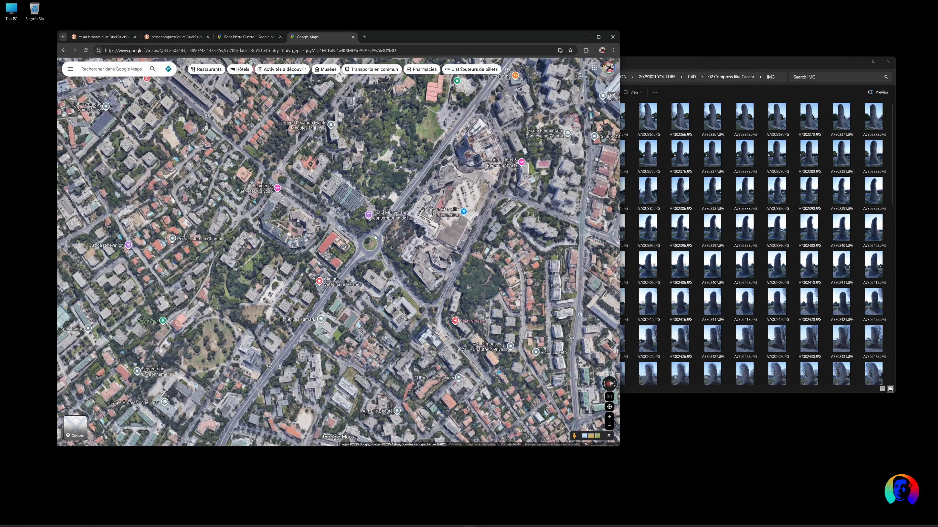
{"action": "scroll", "coordinate": [373, 233], "scroll_direction": "down", "scroll_amount": 5}
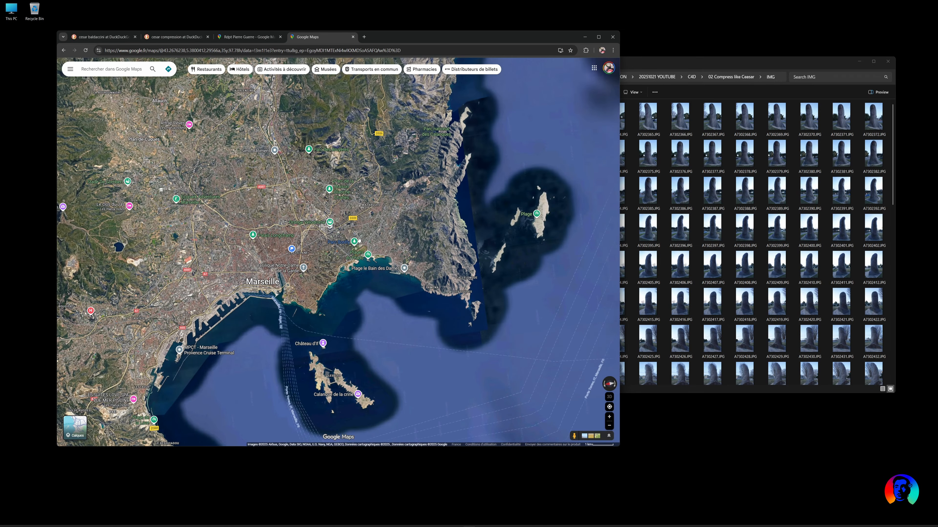
{"action": "scroll", "coordinate": [358, 248], "scroll_direction": "up", "scroll_amount": 10}
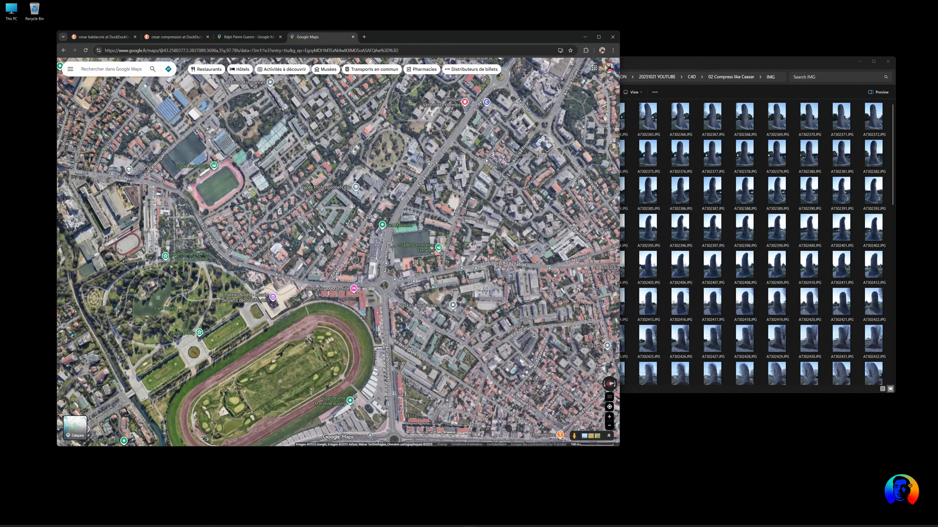
{"action": "scroll", "coordinate": [371, 301], "scroll_direction": "up", "scroll_amount": 8}
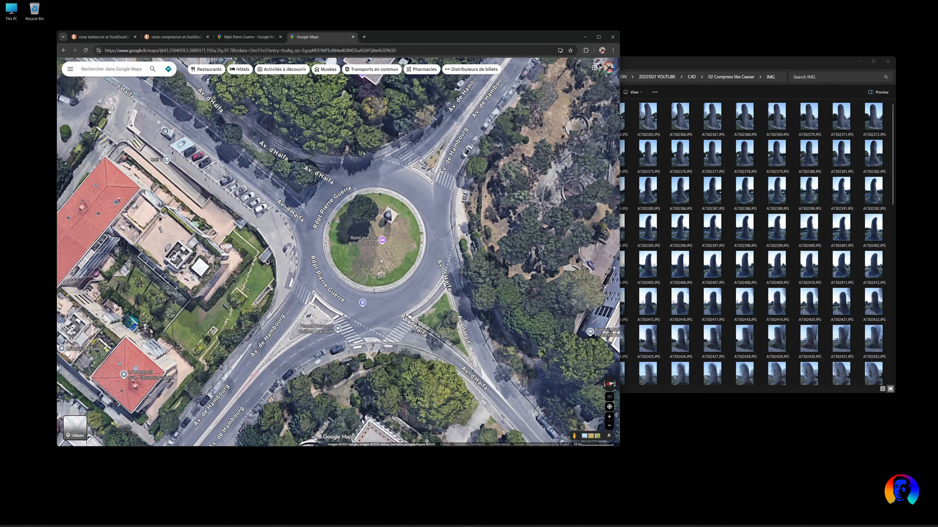
Move around the roundabout in Street View to see the thumb sculpture from another angle.
{"action": "left_click", "coordinate": [248, 37]}
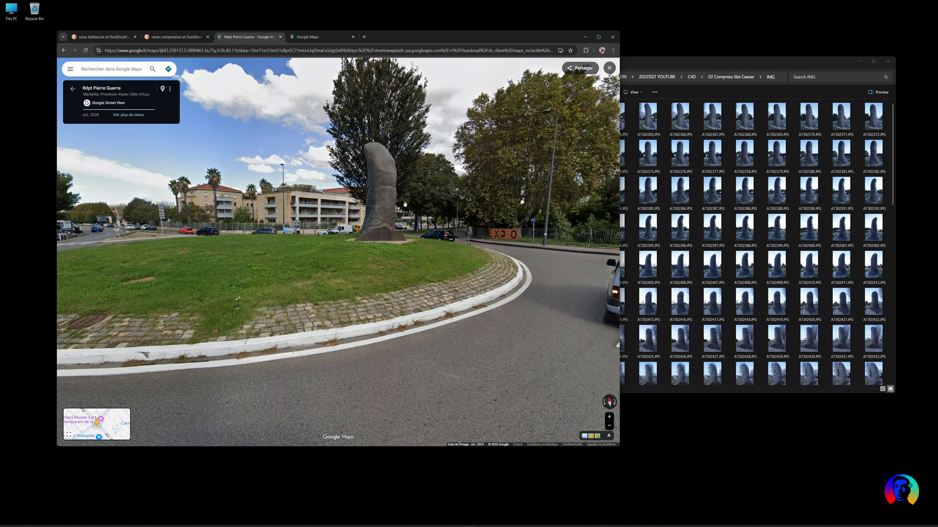
{"action": "left_click_drag", "start_coordinate": [219, 197], "coordinate": [295, 201]}
{"action": "left_click", "coordinate": [210, 270]}
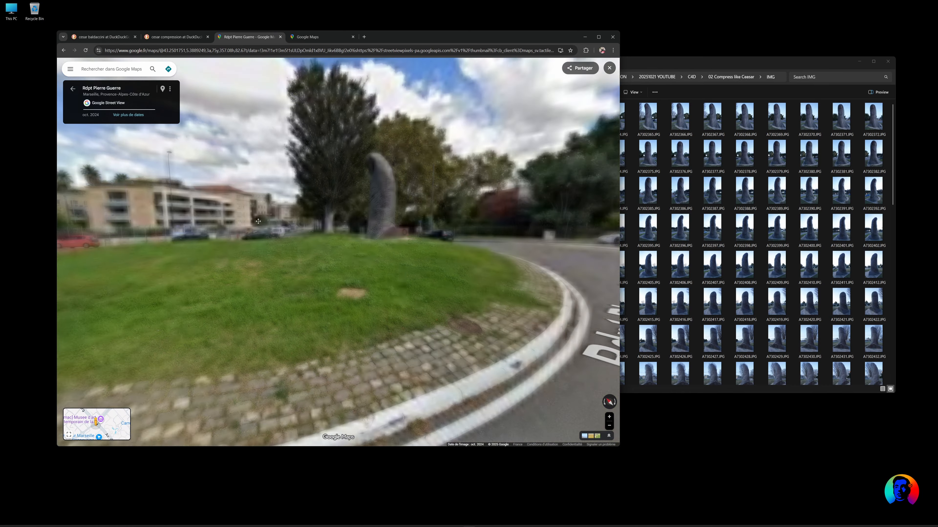
Minimise the browser, leaf through the thumb sculpture photos in the XnView MP image viewer, and close the viewer.
{"action": "left_click", "coordinate": [584, 37]}
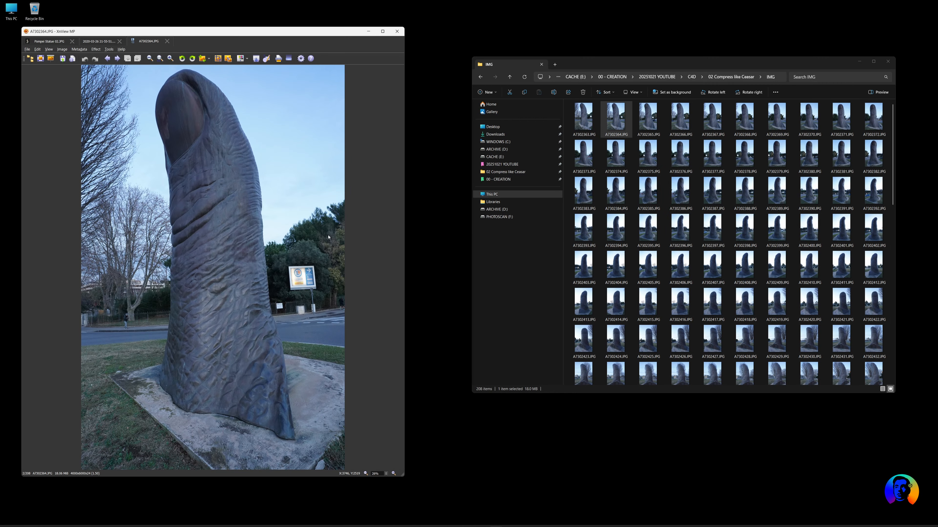
{"action": "scroll", "coordinate": [329, 237], "scroll_direction": "down", "scroll_amount": 10}
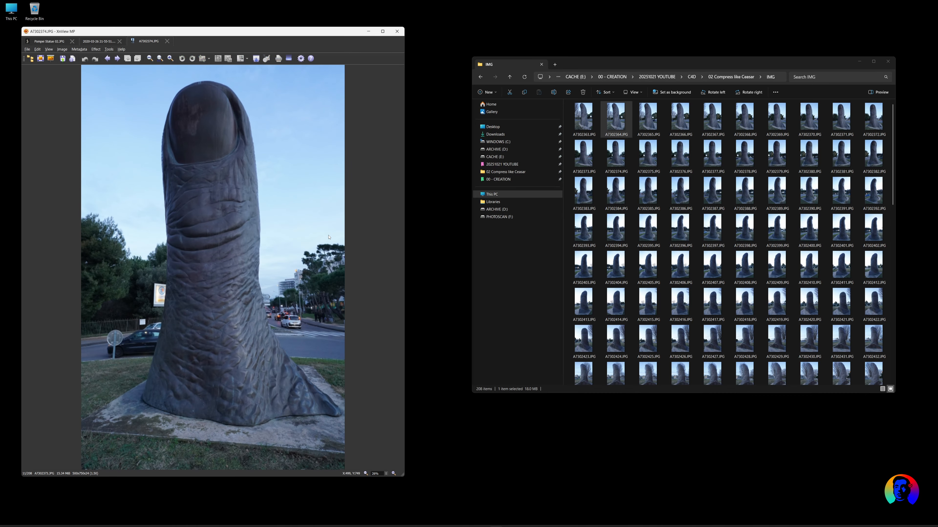
{"action": "scroll", "coordinate": [328, 238], "scroll_direction": "down", "scroll_amount": 5}
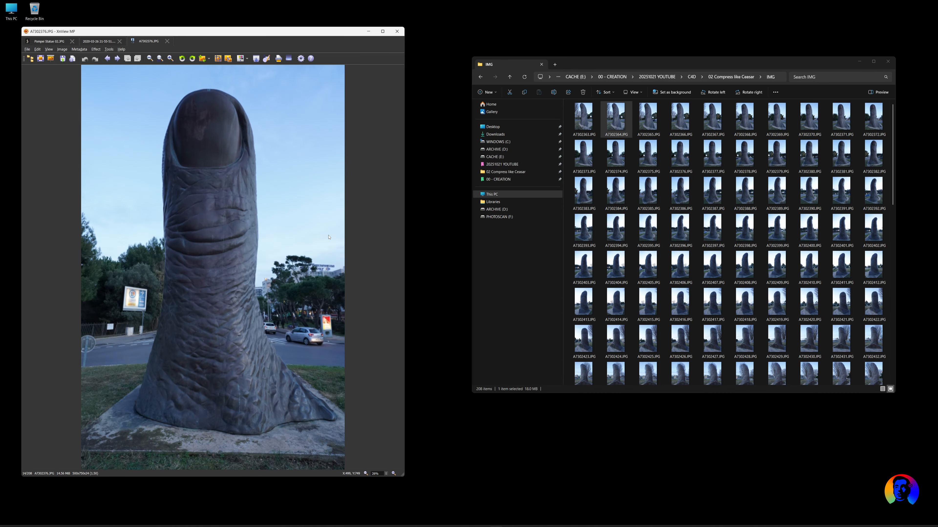
{"action": "left_click", "coordinate": [402, 33]}
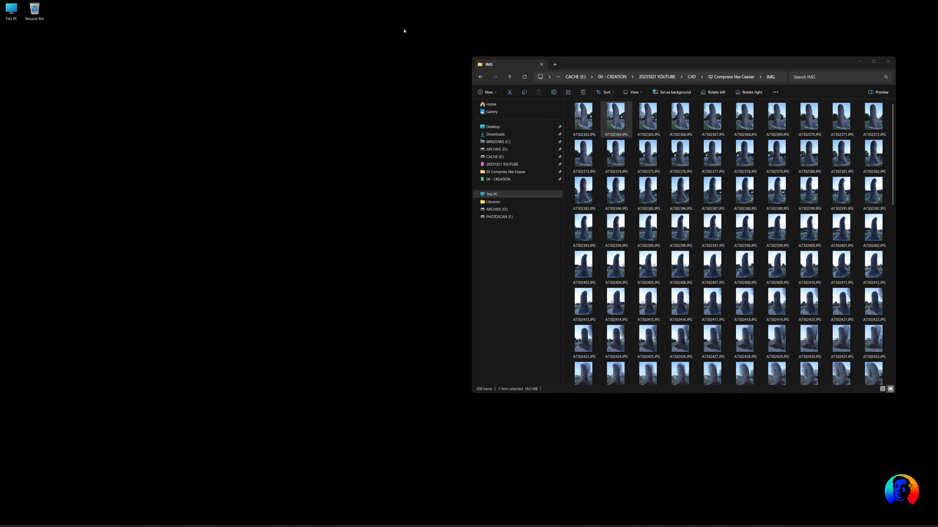
Open the Epic Games Launcher and launch RealityScan from it.
{"action": "key", "text": "super"}
{"action": "type", "text": "epic"}
{"action": "key", "text": "Return"}
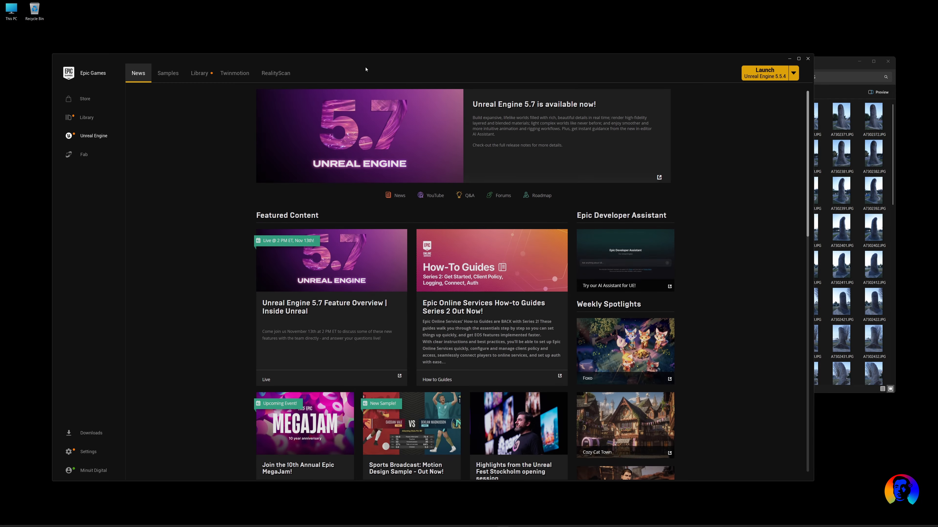
{"action": "left_click", "coordinate": [275, 73]}
{"action": "left_click", "coordinate": [291, 154]}
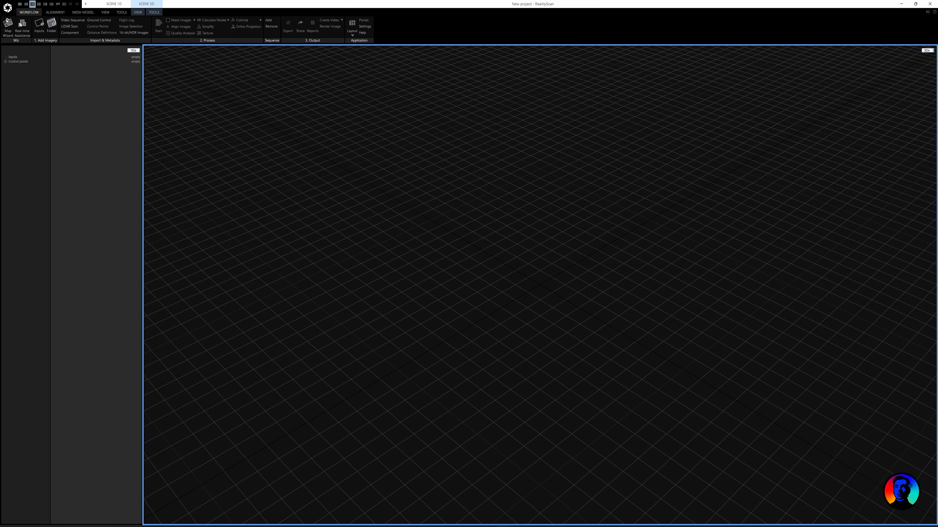
Switch to the IMG folder, add all its photos to the RealityScan project as inputs, and collapse the inputs list.
{"action": "key", "text": "alt+Tab"}
{"action": "key", "text": "ctrl+a"}
{"action": "left_click_drag", "start_coordinate": [588, 122], "coordinate": [94, 120]}
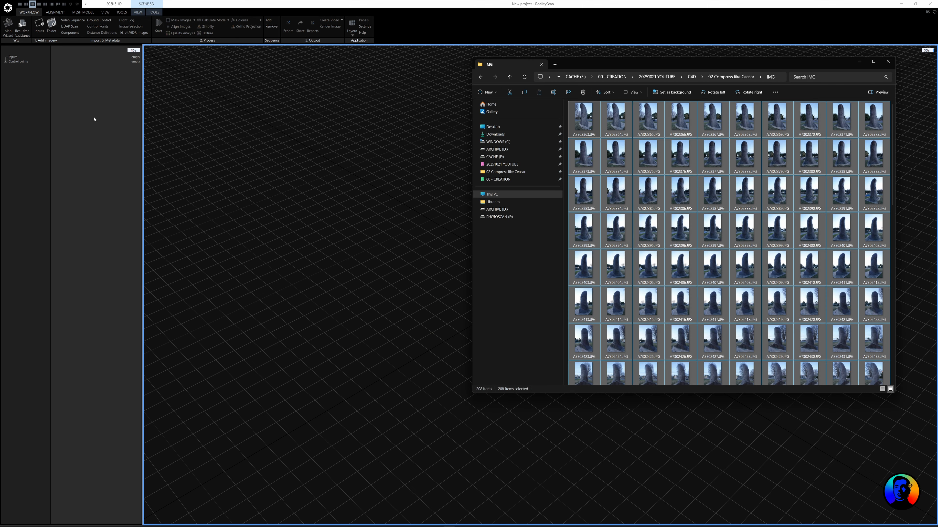
{"action": "left_click", "coordinate": [6, 57]}
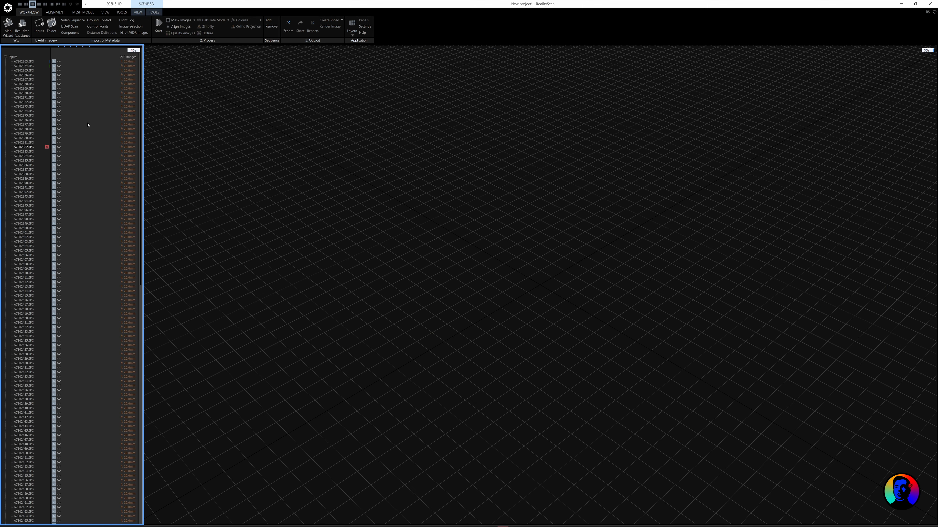
{"action": "left_click", "coordinate": [6, 57]}
Review the alignment settings, align the imported images without changing them, and close the settings.
{"action": "left_click", "coordinate": [55, 12]}
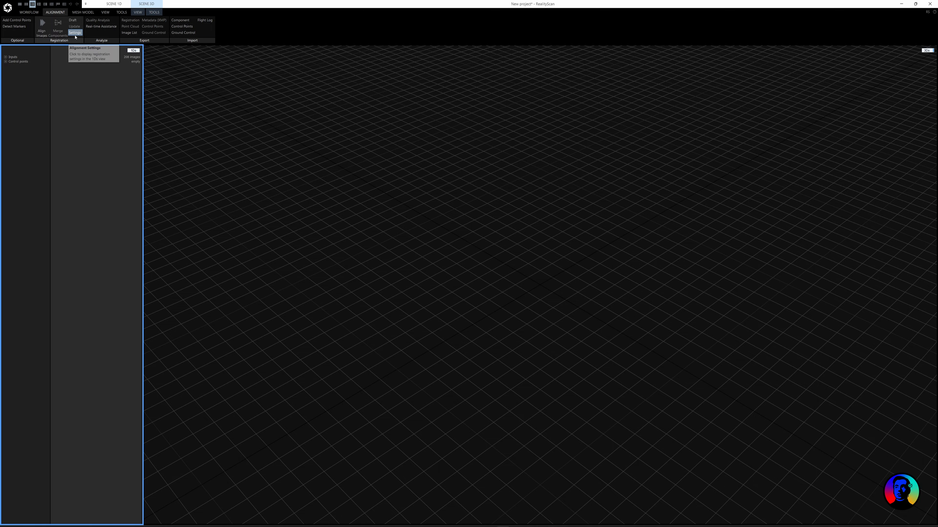
{"action": "left_click", "coordinate": [75, 33]}
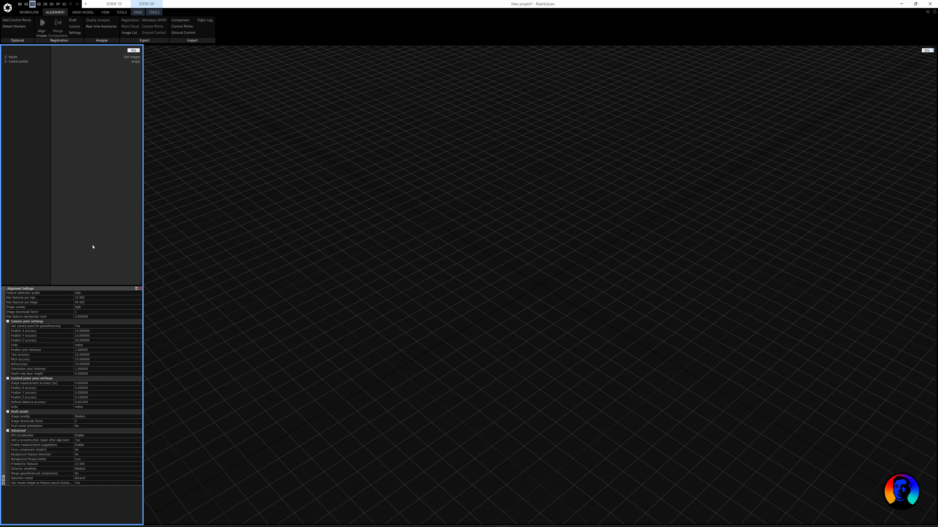
{"action": "left_click", "coordinate": [42, 26]}
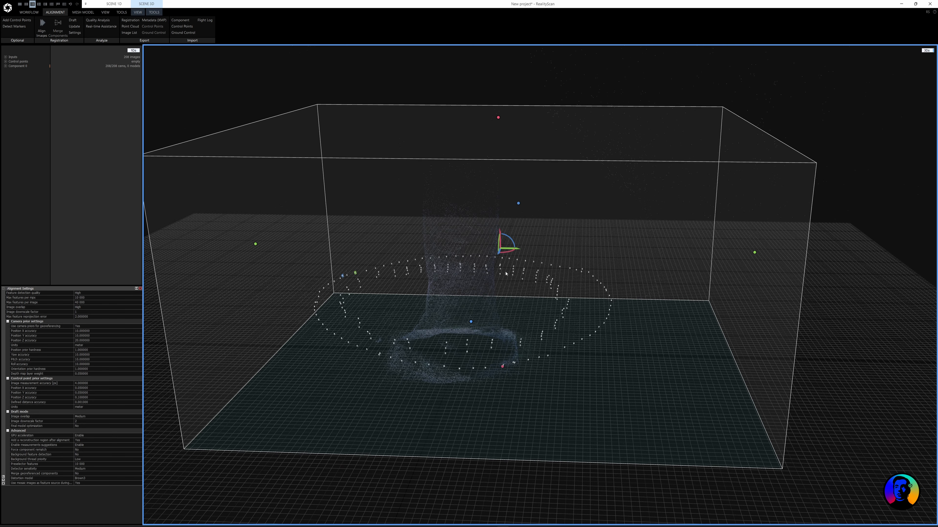
{"action": "left_click_drag", "start_coordinate": [506, 273], "coordinate": [384, 291]}
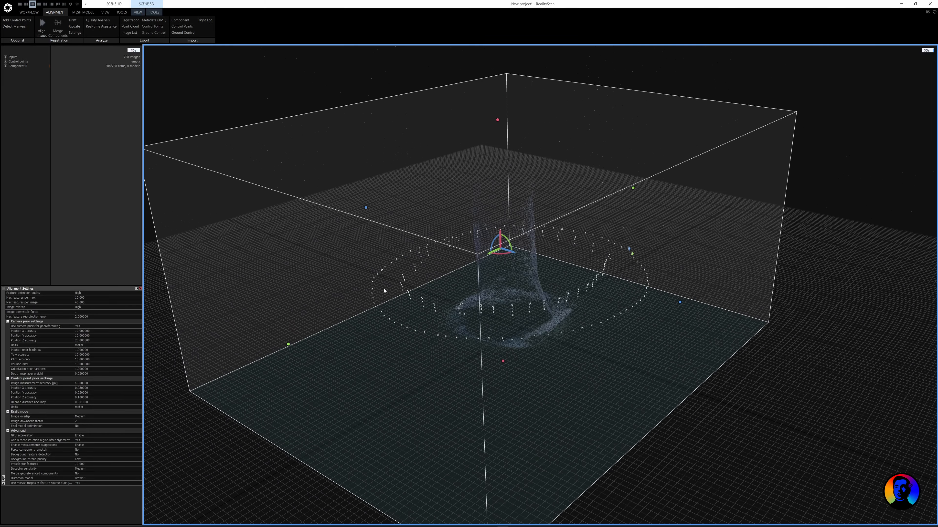
{"action": "left_click", "coordinate": [6, 66]}
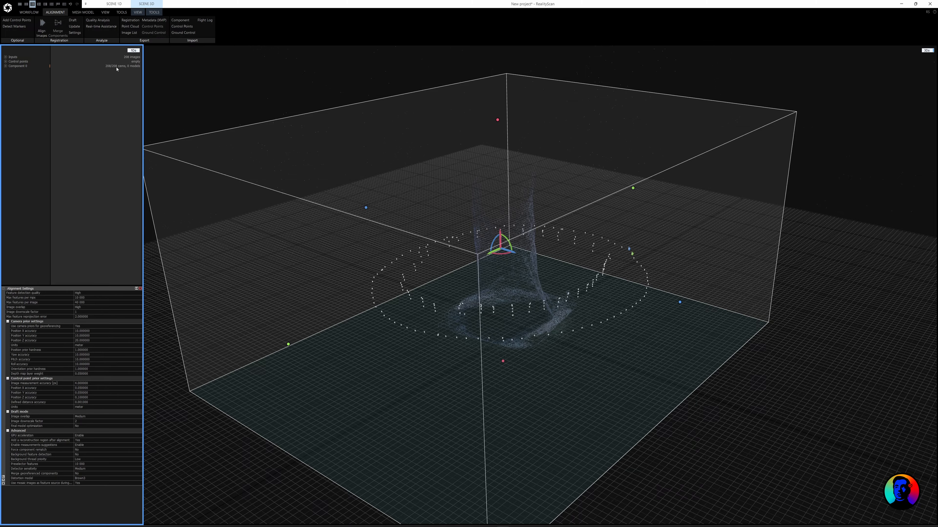
{"action": "left_click", "coordinate": [140, 288]}
Clear the automatically created reconstruction region around the aligned point cloud.
{"action": "left_click_drag", "start_coordinate": [551, 224], "coordinate": [601, 256]}
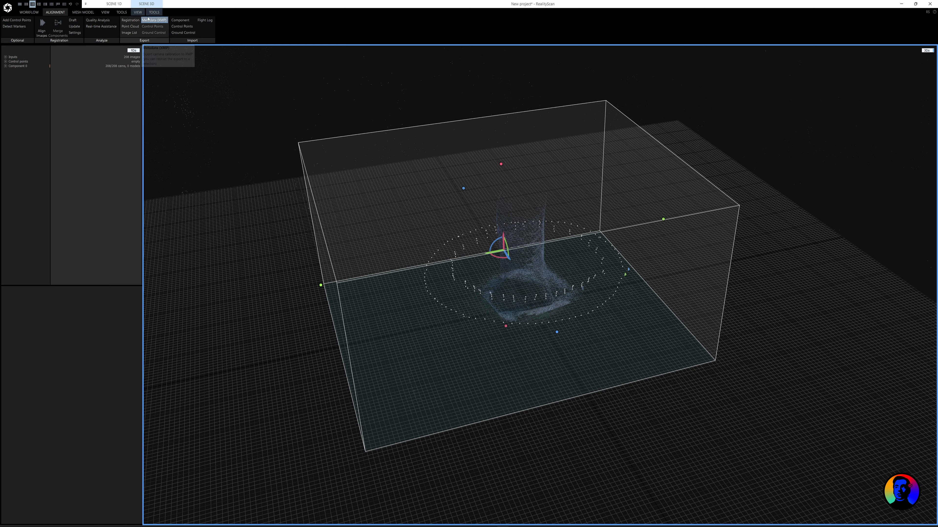
{"action": "left_click", "coordinate": [83, 12]}
{"action": "left_click", "coordinate": [45, 21]}
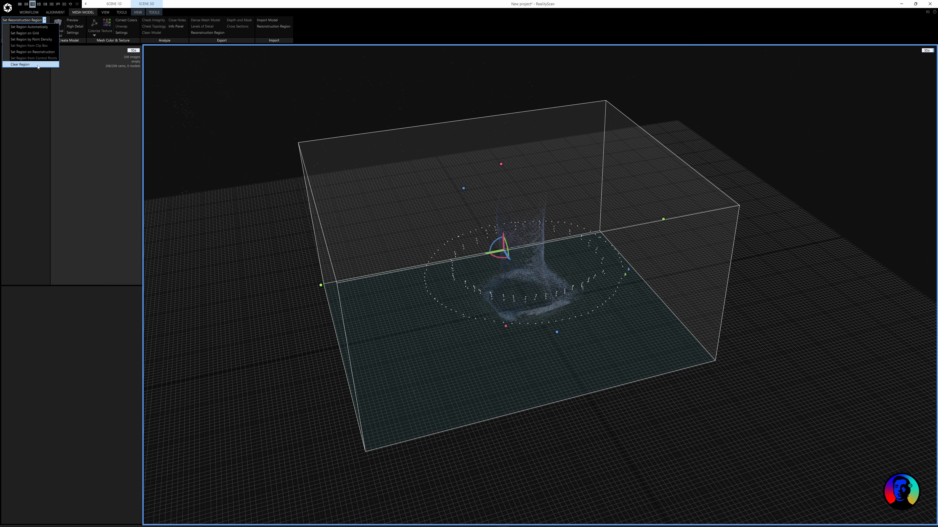
{"action": "left_click", "coordinate": [42, 65]}
{"action": "left_click_drag", "start_coordinate": [517, 136], "coordinate": [445, 104]}
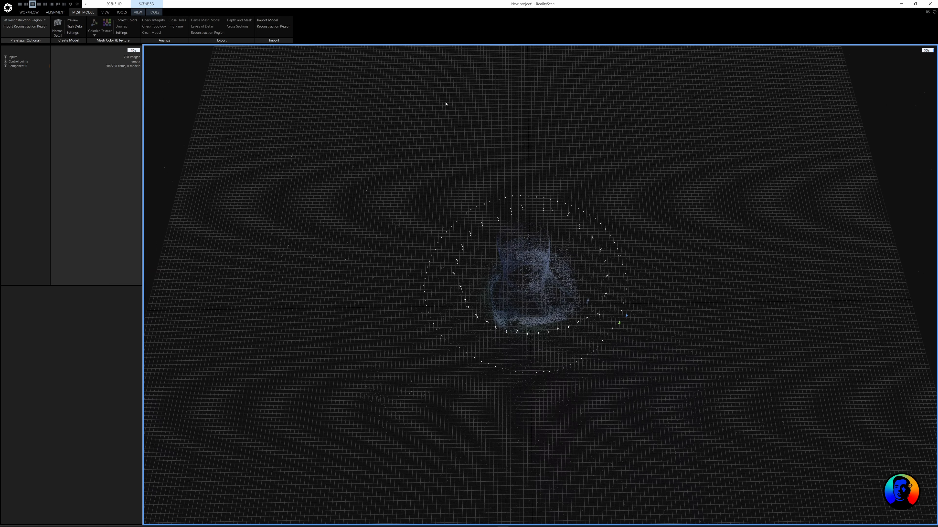
Switch the 3D scene camera from perspective to the Top view.
{"action": "left_click", "coordinate": [154, 12]}
{"action": "left_click", "coordinate": [137, 12]}
{"action": "left_click", "coordinate": [244, 20]}
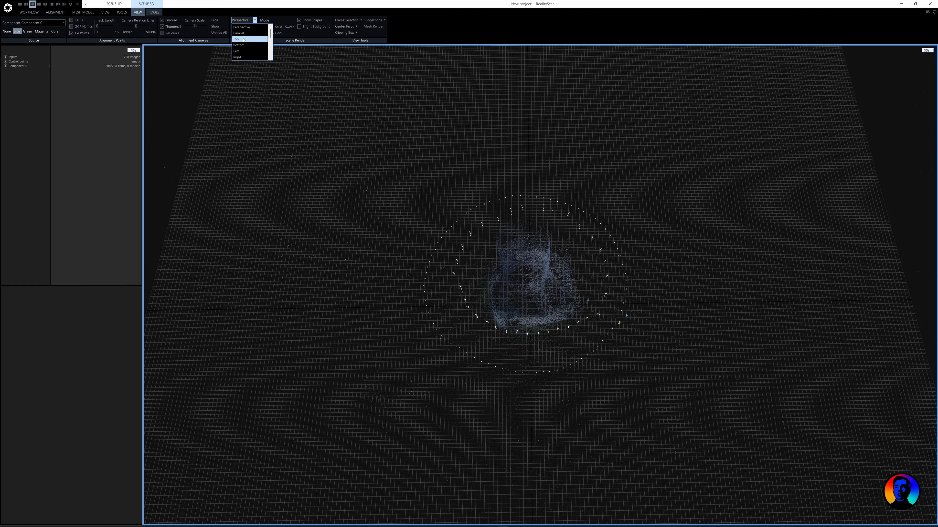
{"action": "left_click", "coordinate": [242, 38]}
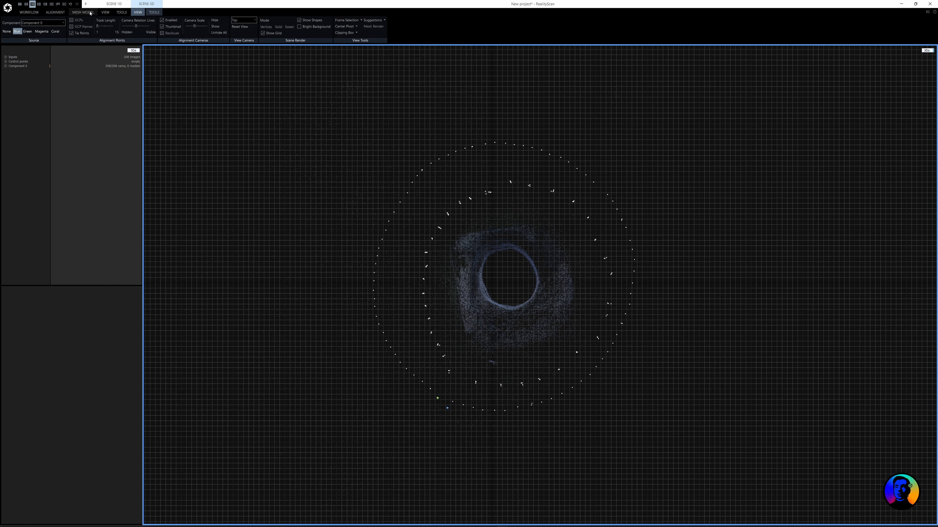
{"action": "left_click", "coordinate": [101, 13]}
{"action": "left_click", "coordinate": [122, 14]}
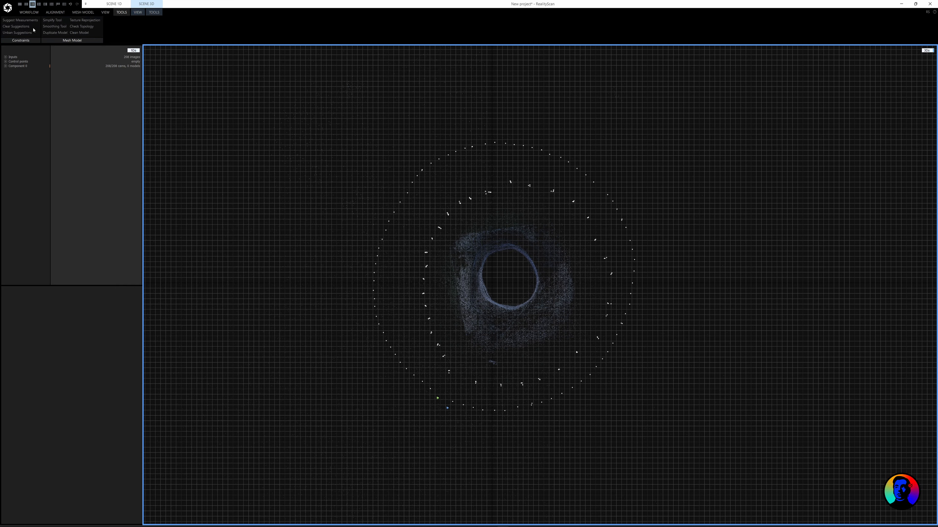
Enable Set Ground Plane and rotate the point cloud about its vertical axis in the Top view to align it with the grid.
{"action": "left_click", "coordinate": [153, 12]}
{"action": "left_click", "coordinate": [28, 27]}
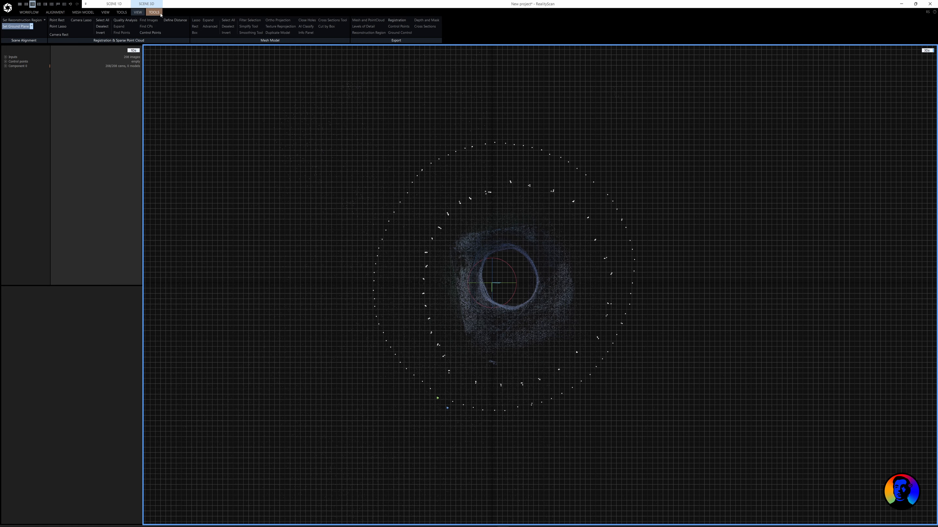
{"action": "left_click_drag", "start_coordinate": [515, 274], "coordinate": [473, 291]}
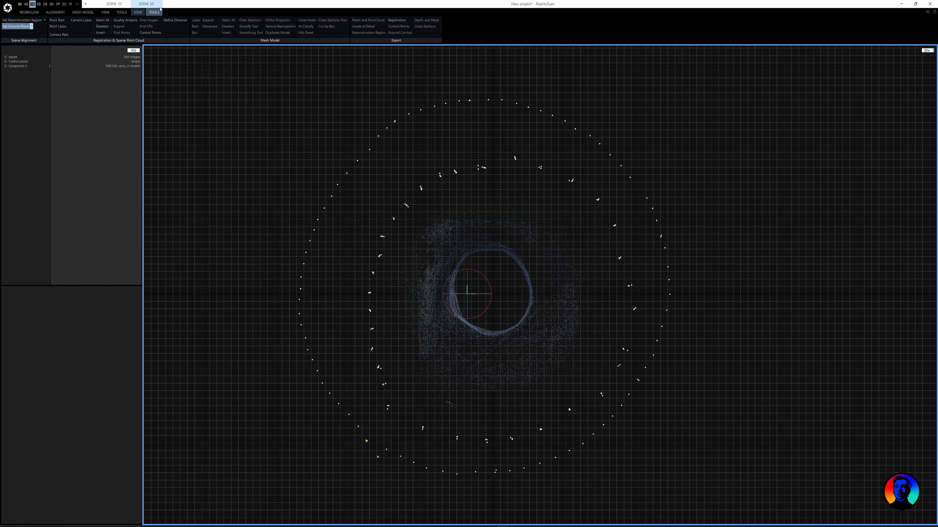
Adjust the tilt of the point cloud in the Left view so the sculpture's base lies level with the grid.
{"action": "left_click", "coordinate": [138, 13]}
{"action": "left_click", "coordinate": [243, 20]}
{"action": "left_click", "coordinate": [240, 33]}
{"action": "left_click", "coordinate": [244, 20]}
{"action": "left_click", "coordinate": [240, 44]}
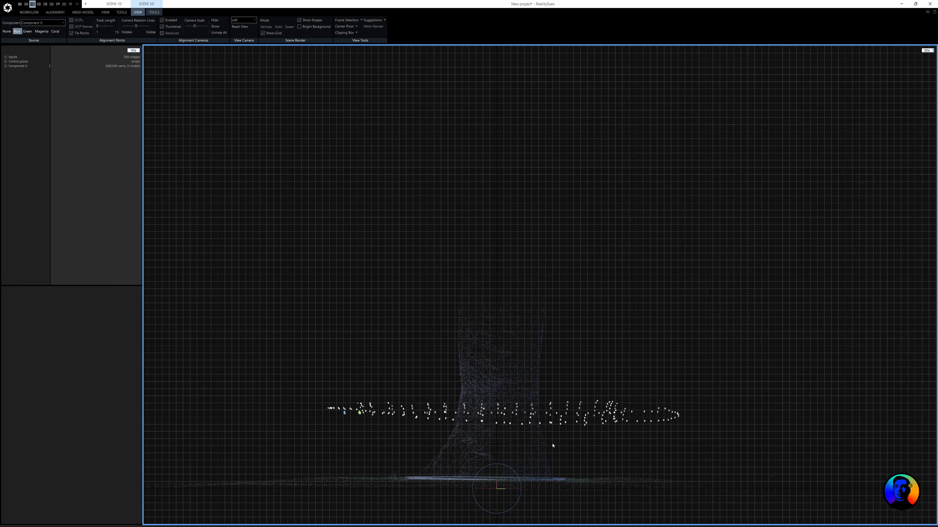
{"action": "left_click_drag", "start_coordinate": [552, 446], "coordinate": [596, 331]}
{"action": "scroll", "coordinate": [513, 377], "scroll_direction": "up", "scroll_amount": 3}
{"action": "scroll", "coordinate": [508, 384], "scroll_direction": "down", "scroll_amount": 3}
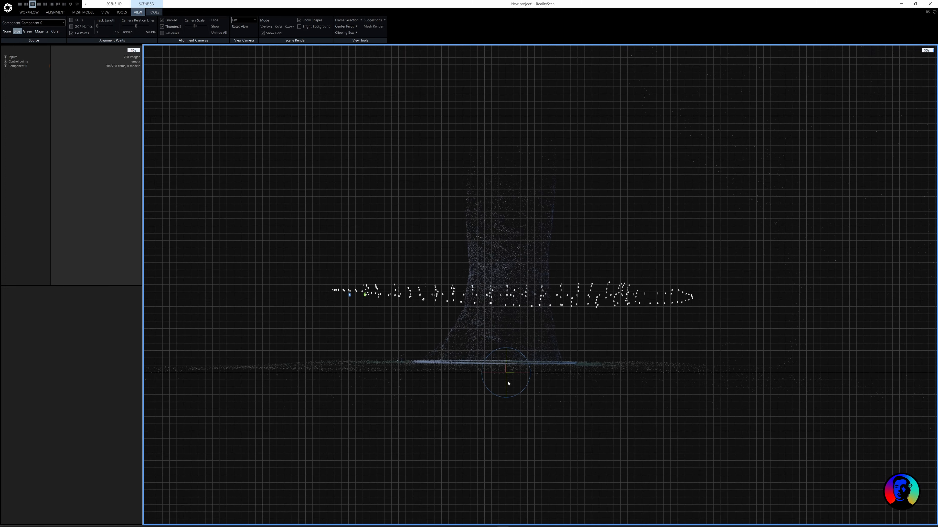
{"action": "scroll", "coordinate": [509, 383], "scroll_direction": "up", "scroll_amount": 3}
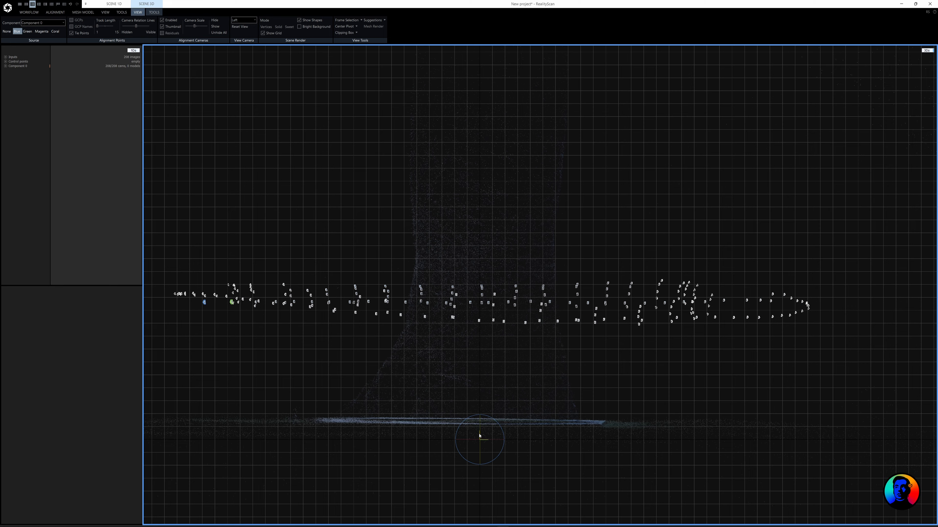
{"action": "left_click_drag", "start_coordinate": [503, 446], "coordinate": [836, 310]}
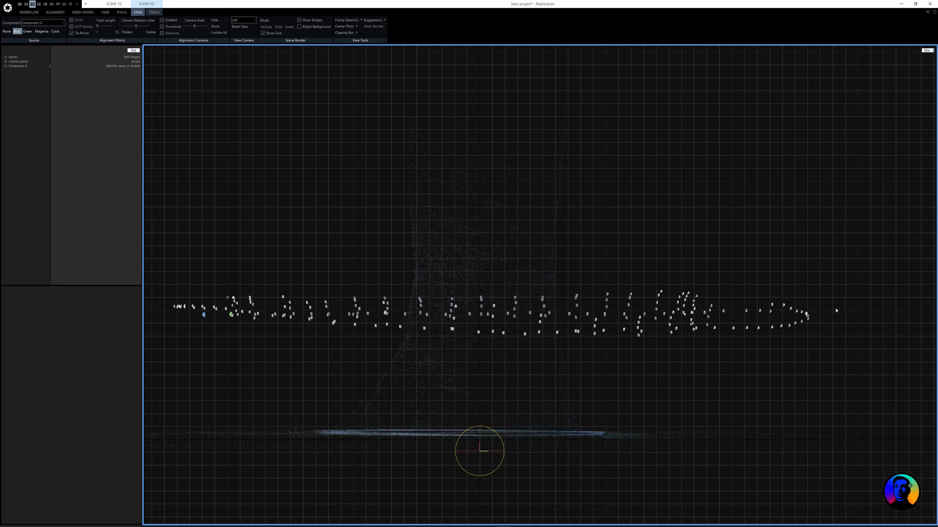
Level the point cloud's ground in the Front view as well, and check the orientation in the Perspective view.
{"action": "left_click", "coordinate": [244, 20]}
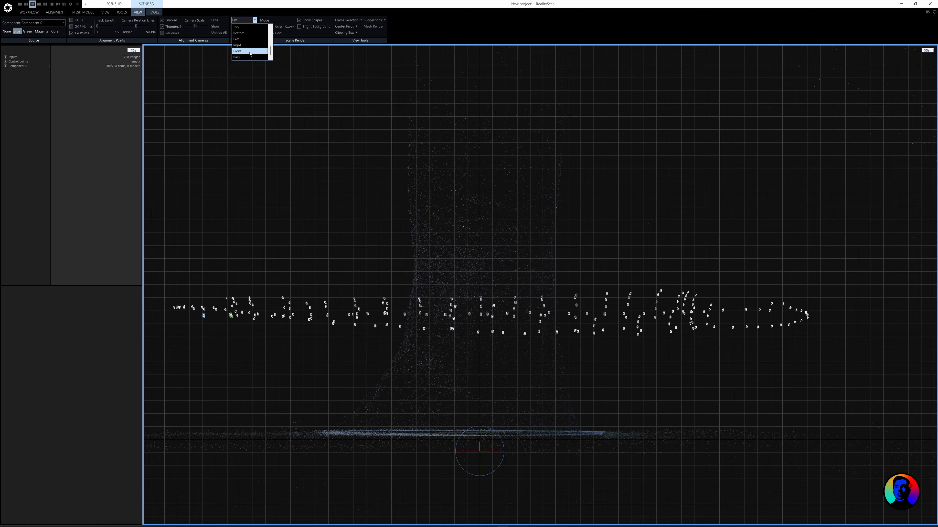
{"action": "left_click", "coordinate": [249, 54]}
{"action": "left_click_drag", "start_coordinate": [492, 444], "coordinate": [289, 252]}
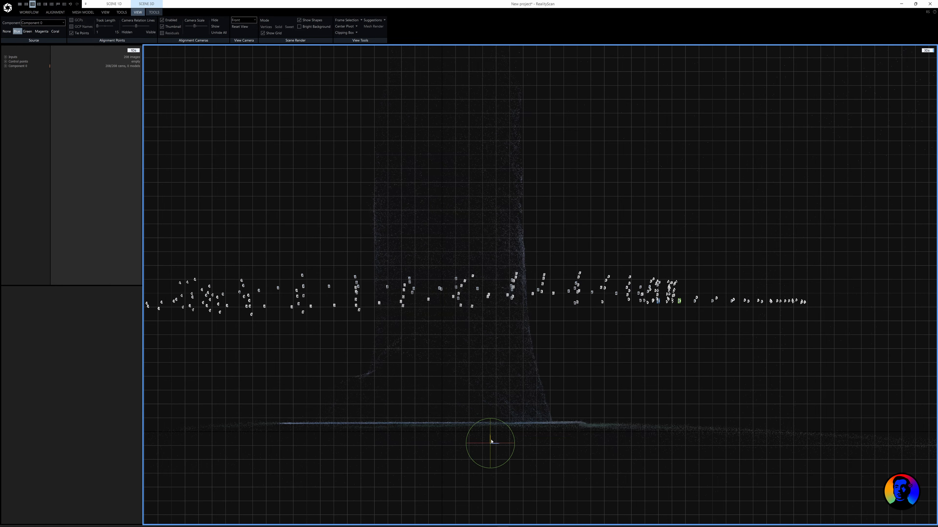
{"action": "scroll", "coordinate": [490, 408], "scroll_direction": "down", "scroll_amount": 2}
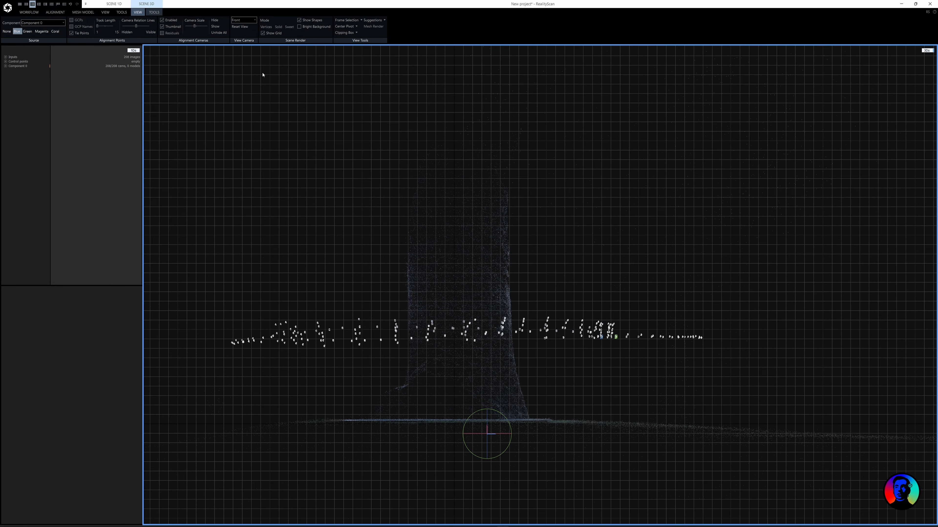
{"action": "left_click", "coordinate": [255, 22]}
{"action": "left_click", "coordinate": [267, 54]}
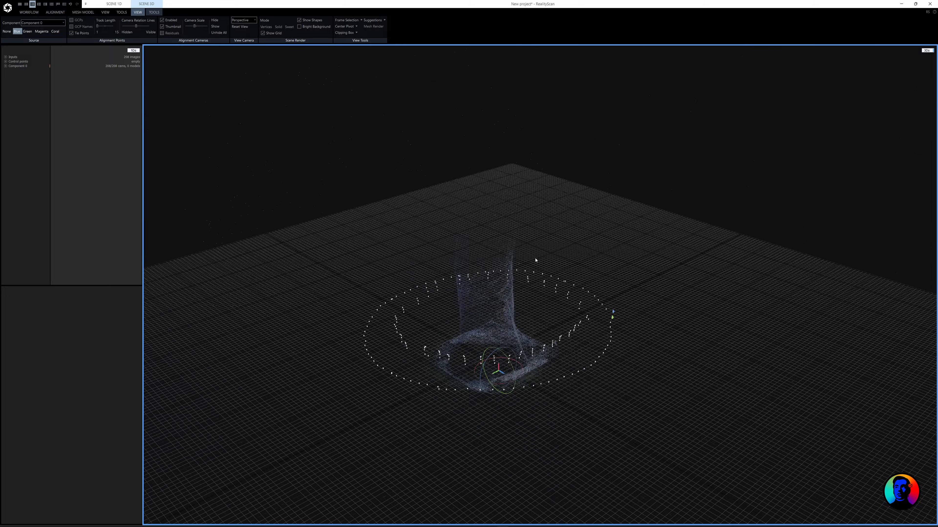
{"action": "left_click_drag", "start_coordinate": [535, 260], "coordinate": [578, 258]}
Return to the Top view and create a new reconstruction region around the point cloud.
{"action": "left_click", "coordinate": [254, 20]}
{"action": "left_click", "coordinate": [248, 35]}
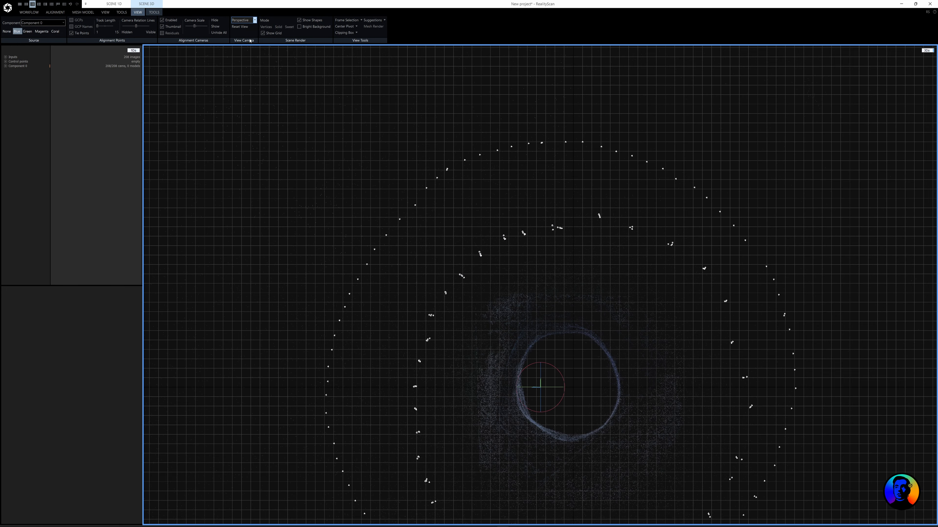
{"action": "left_click", "coordinate": [83, 12]}
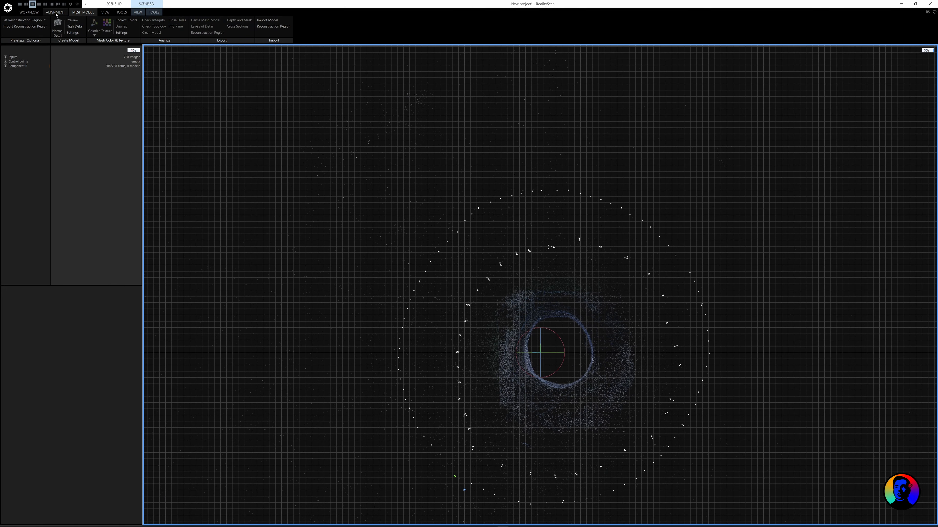
{"action": "left_click", "coordinate": [42, 20]}
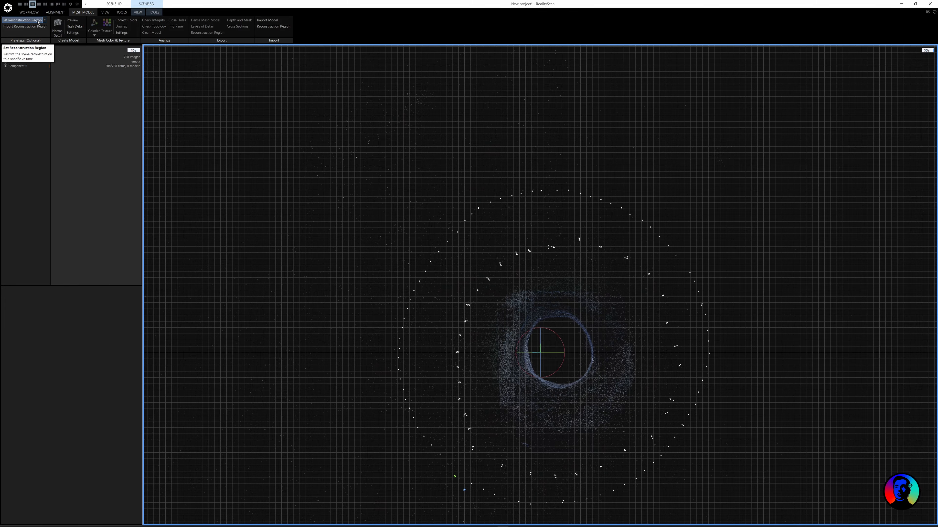
{"action": "left_click", "coordinate": [22, 48]}
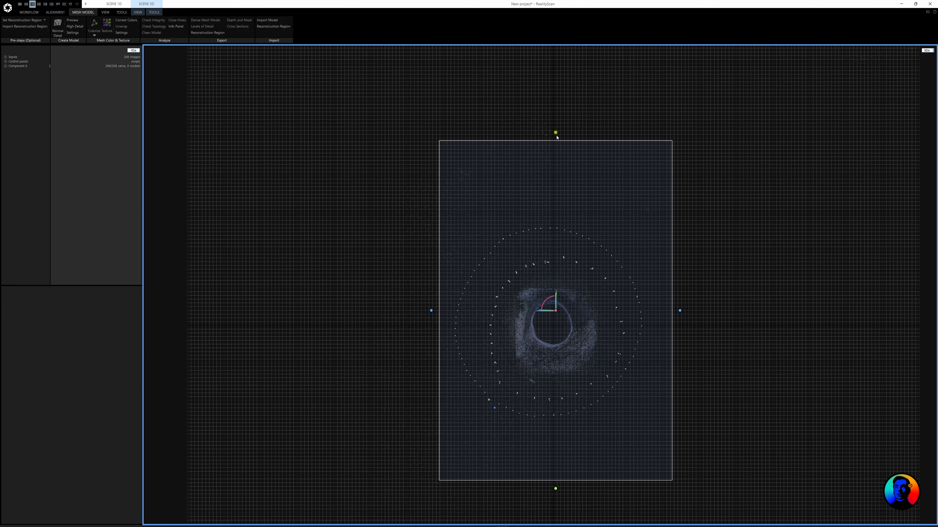
Shrink all four sides of the reconstruction region in the Top view to a near-square closely surrounding the thumb.
{"action": "left_click_drag", "start_coordinate": [557, 137], "coordinate": [566, 341]}
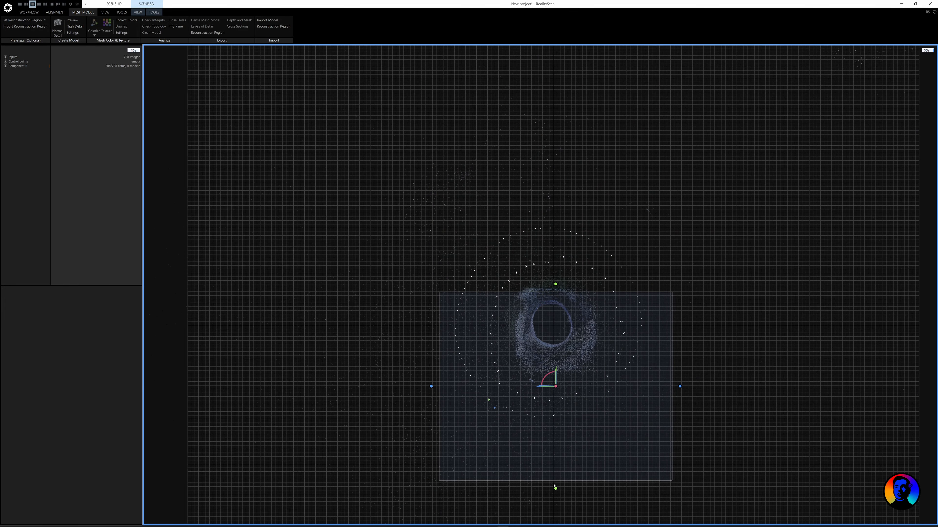
{"action": "left_click_drag", "start_coordinate": [553, 486], "coordinate": [556, 359]}
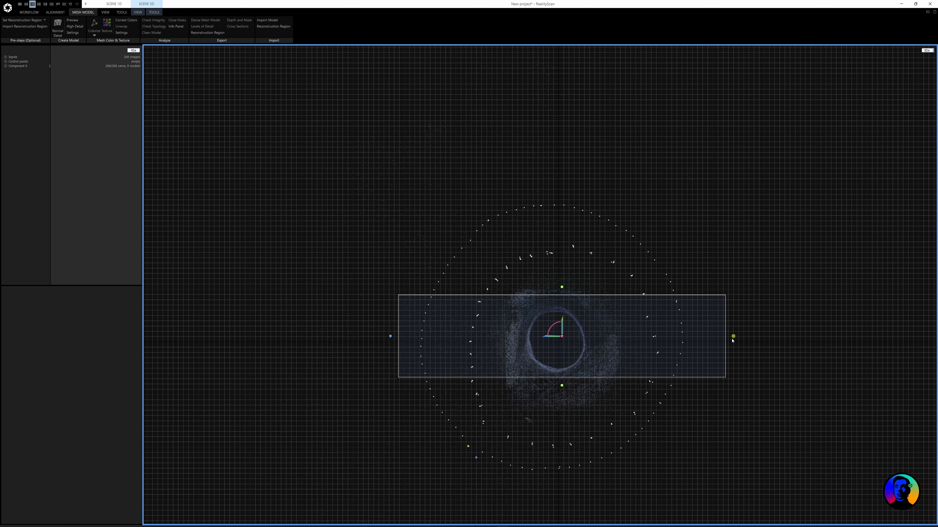
{"action": "left_click_drag", "start_coordinate": [733, 340], "coordinate": [601, 342]}
{"action": "left_click_drag", "start_coordinate": [393, 338], "coordinate": [509, 337]}
In the Left view, fit the reconstruction region by raising its bottom to just below the ground, widening its side and lowering its top.
{"action": "key", "text": "f"}
{"action": "left_click", "coordinate": [137, 12]}
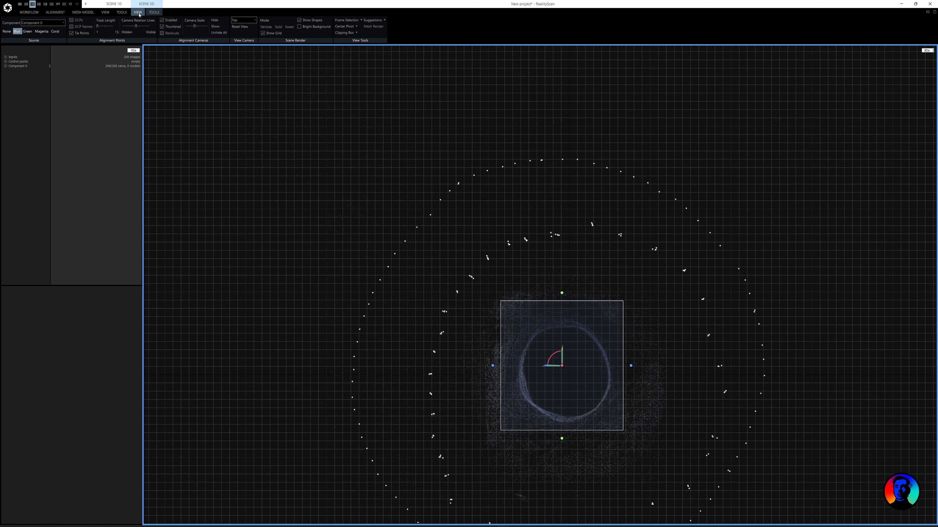
{"action": "left_click", "coordinate": [243, 20]}
{"action": "left_click", "coordinate": [254, 50]}
{"action": "scroll", "coordinate": [520, 332], "scroll_direction": "down", "scroll_amount": 2}
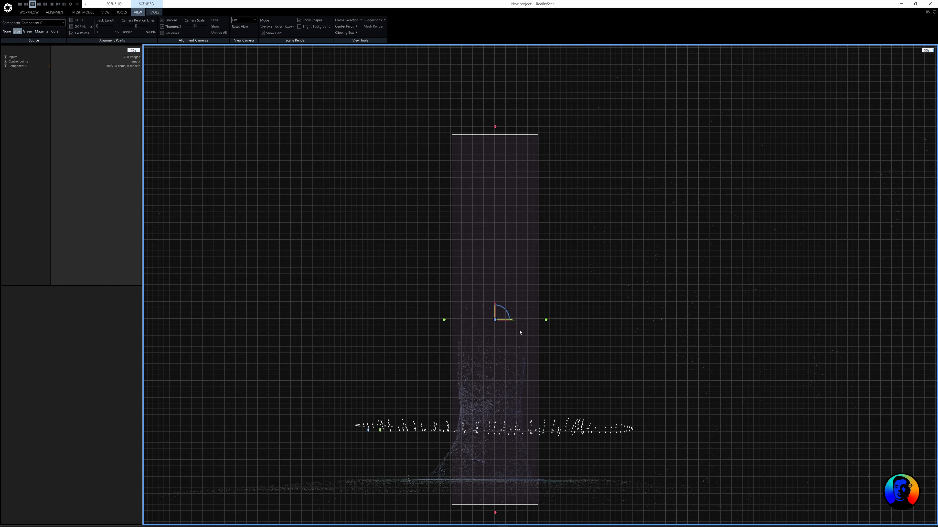
{"action": "left_click_drag", "start_coordinate": [498, 510], "coordinate": [505, 496]}
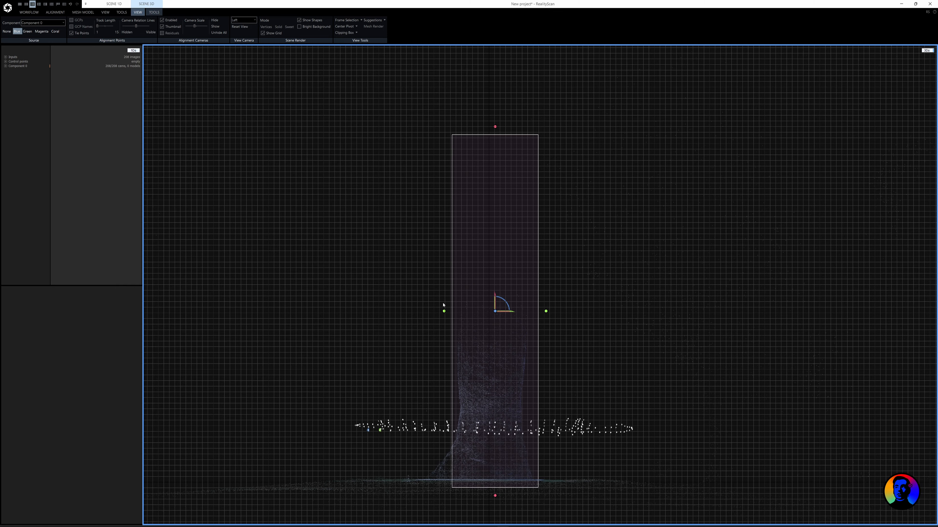
{"action": "left_click_drag", "start_coordinate": [443, 305], "coordinate": [414, 304]}
{"action": "left_click_drag", "start_coordinate": [480, 128], "coordinate": [480, 271]}
{"action": "scroll", "coordinate": [471, 516], "scroll_direction": "up", "scroll_amount": 1}
{"action": "left_click_drag", "start_coordinate": [475, 491], "coordinate": [475, 485]}
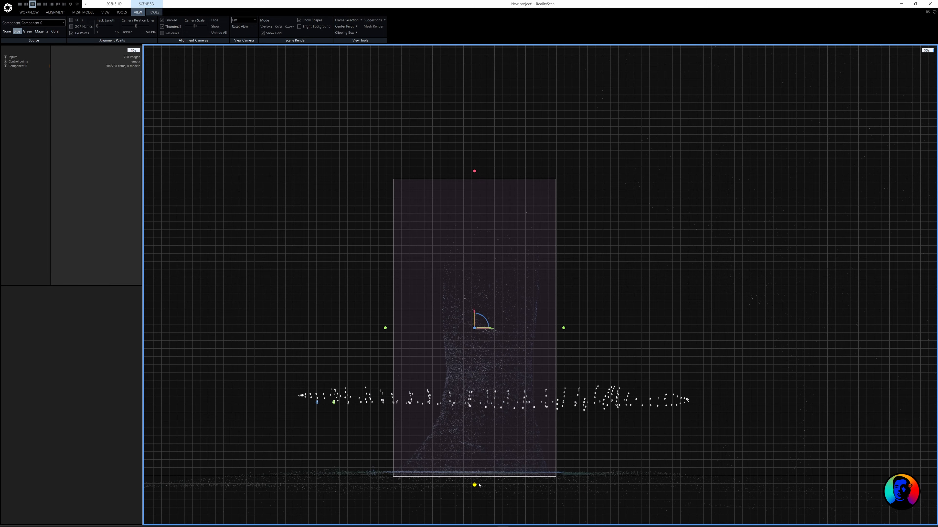
Check the region in the Right view, and in the Front view lower its top and widen the side nearest the thumb's edge.
{"action": "left_click", "coordinate": [245, 20]}
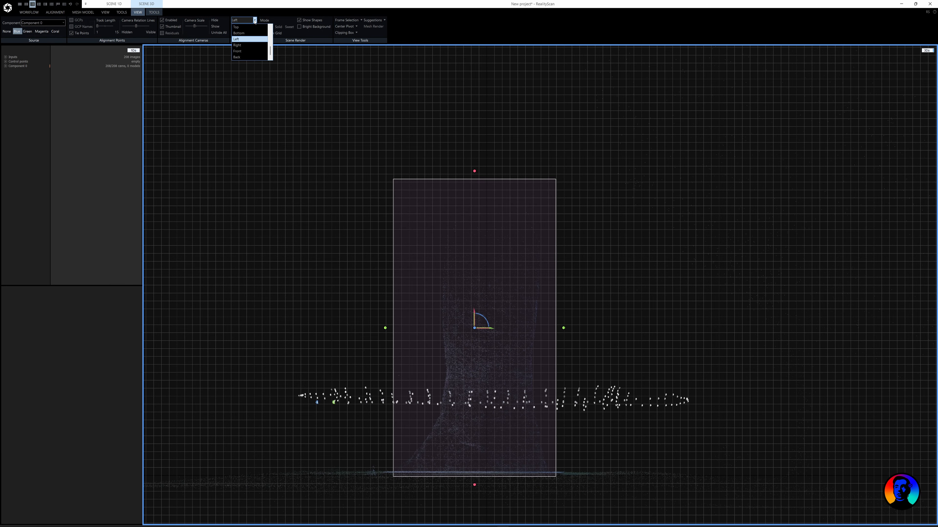
{"action": "left_click", "coordinate": [244, 46]}
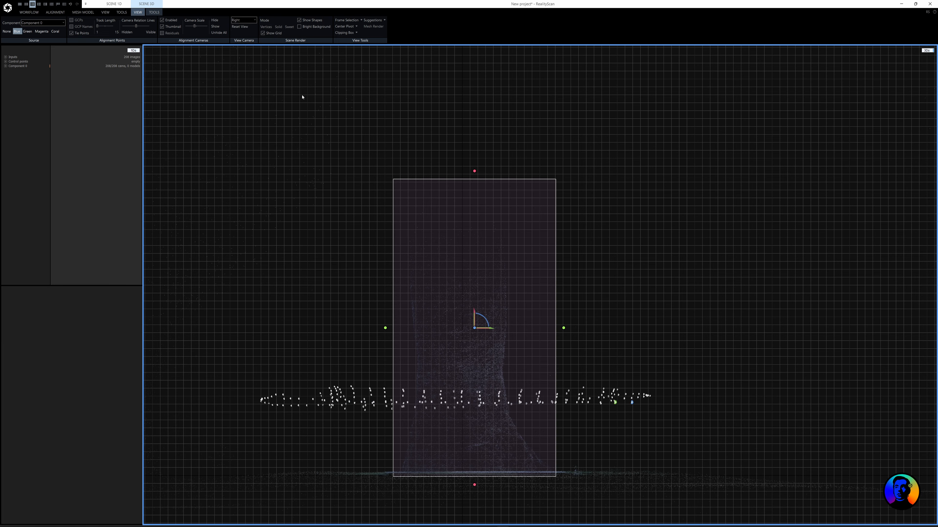
{"action": "left_click", "coordinate": [244, 20]}
{"action": "left_click", "coordinate": [244, 52]}
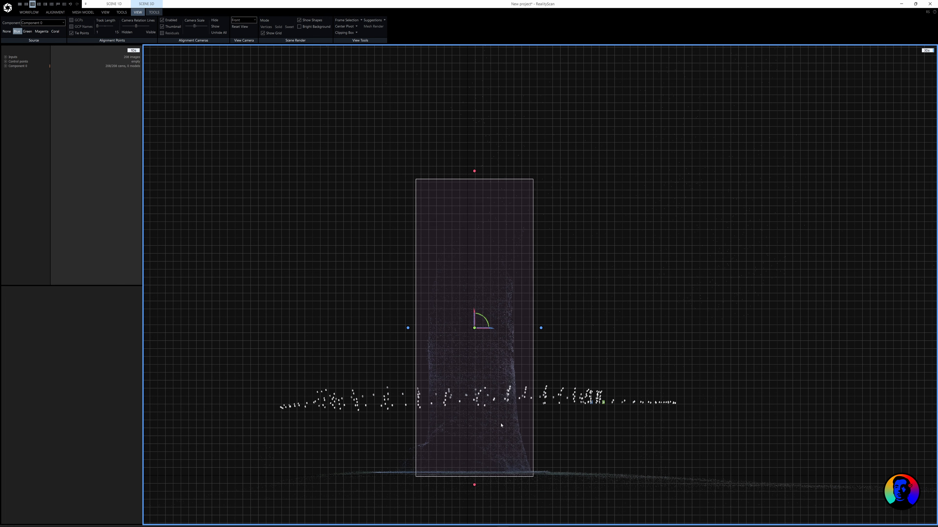
{"action": "left_click_drag", "start_coordinate": [477, 173], "coordinate": [475, 205]}
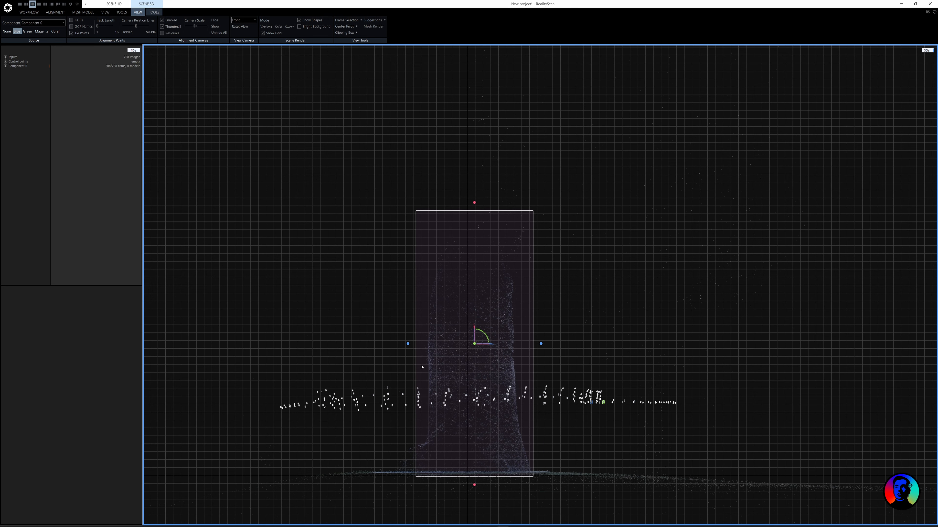
{"action": "left_click_drag", "start_coordinate": [422, 366], "coordinate": [401, 368]}
{"action": "scroll", "coordinate": [412, 481], "scroll_direction": "up", "scroll_amount": 2}
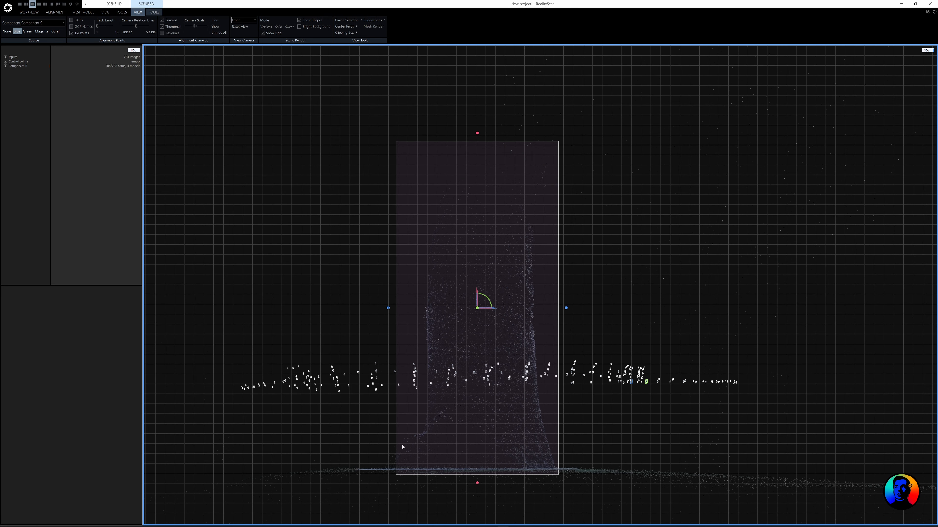
{"action": "left_click_drag", "start_coordinate": [389, 310], "coordinate": [381, 308]}
Switch to the Perspective view and raise the top of the reconstruction region slightly.
{"action": "left_click", "coordinate": [251, 20]}
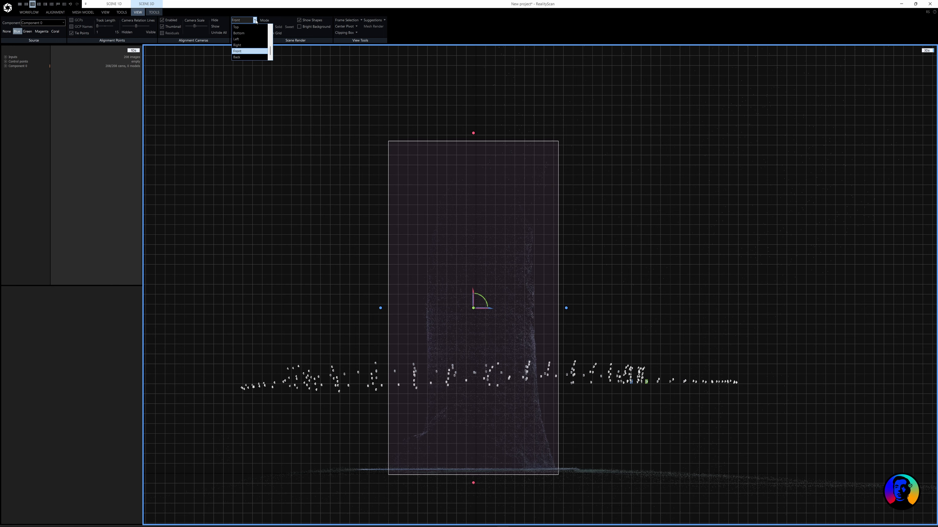
{"action": "left_click", "coordinate": [242, 28]}
{"action": "left_click_drag", "start_coordinate": [567, 257], "coordinate": [533, 246]}
{"action": "scroll", "coordinate": [447, 245], "scroll_direction": "up", "scroll_amount": 3}
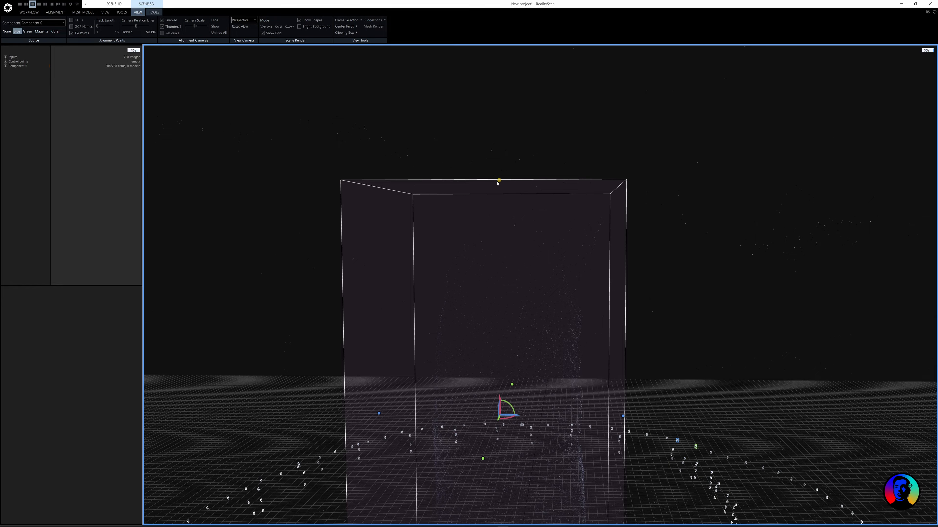
{"action": "left_click_drag", "start_coordinate": [497, 183], "coordinate": [499, 178]}
Check the fit of the reconstruction region around the thumb in the Left and Front views.
{"action": "left_click", "coordinate": [240, 20]}
{"action": "left_click", "coordinate": [248, 54]}
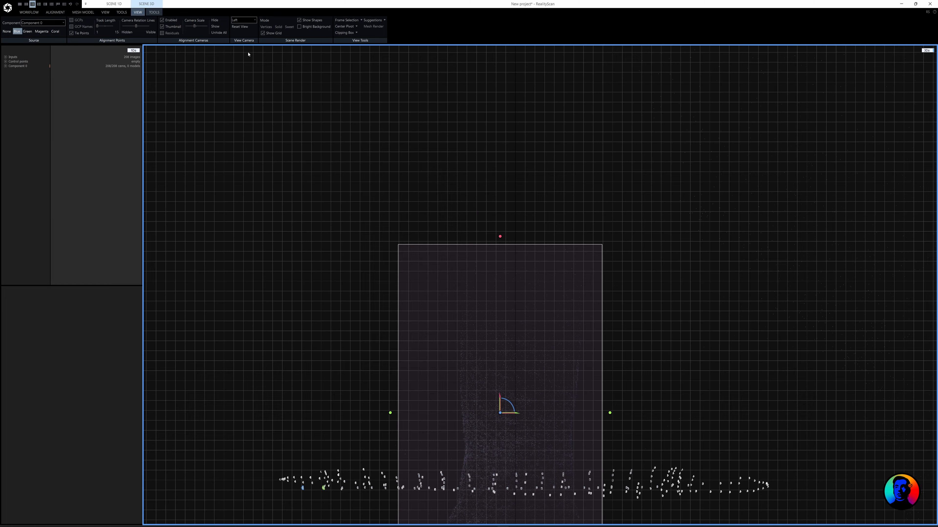
{"action": "left_click", "coordinate": [244, 20]}
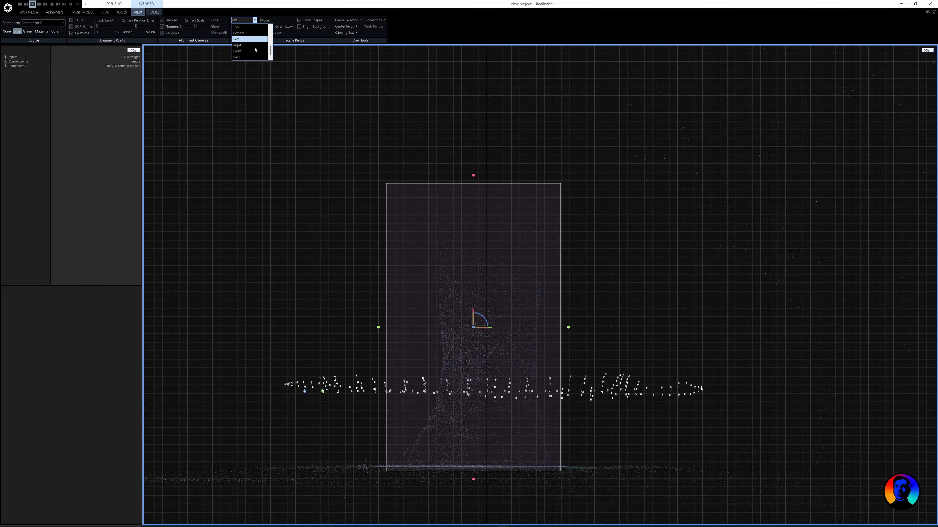
{"action": "left_click", "coordinate": [245, 52]}
{"action": "scroll", "coordinate": [497, 223], "scroll_direction": "up", "scroll_amount": 2}
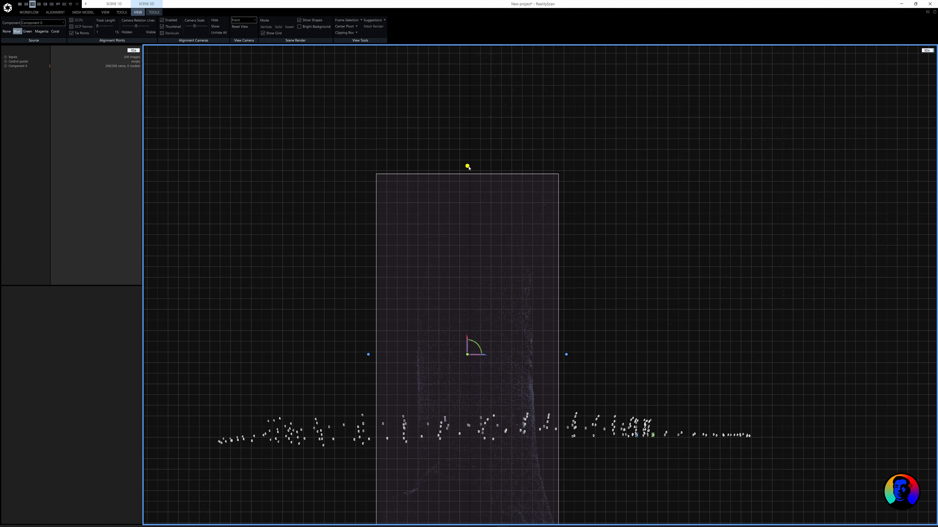
{"action": "scroll", "coordinate": [482, 180], "scroll_direction": "down", "scroll_amount": 2}
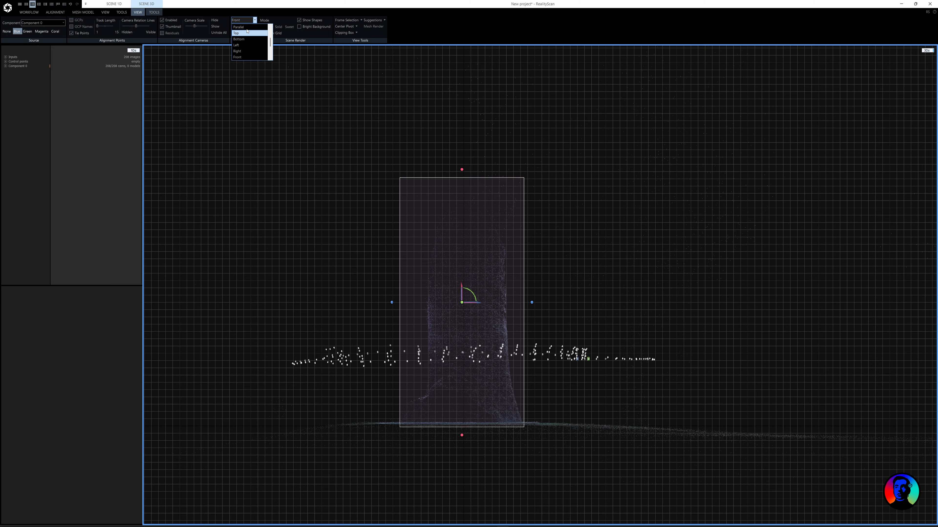
Return to the Perspective view and calculate the mesh model at Normal Detail within the reconstruction region.
{"action": "left_click", "coordinate": [239, 27]}
{"action": "left_click", "coordinate": [247, 28]}
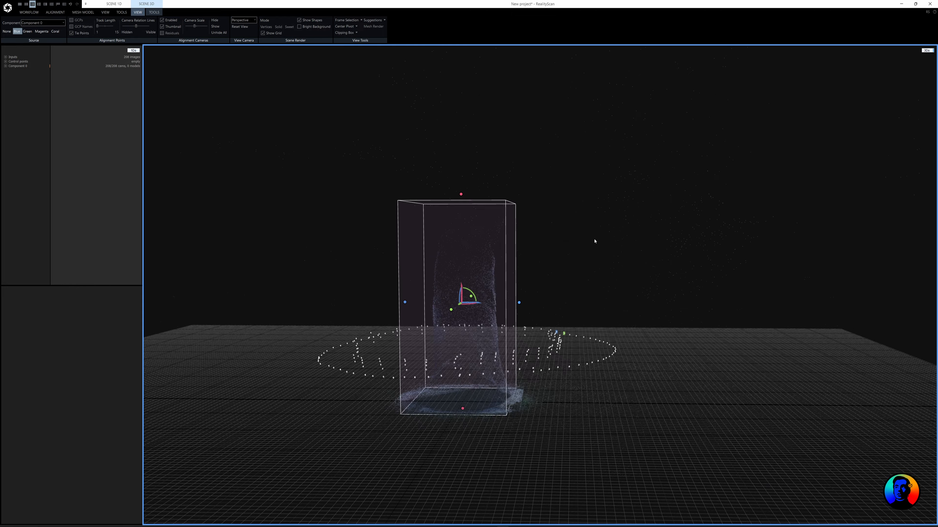
{"action": "left_click_drag", "start_coordinate": [595, 238], "coordinate": [566, 260]}
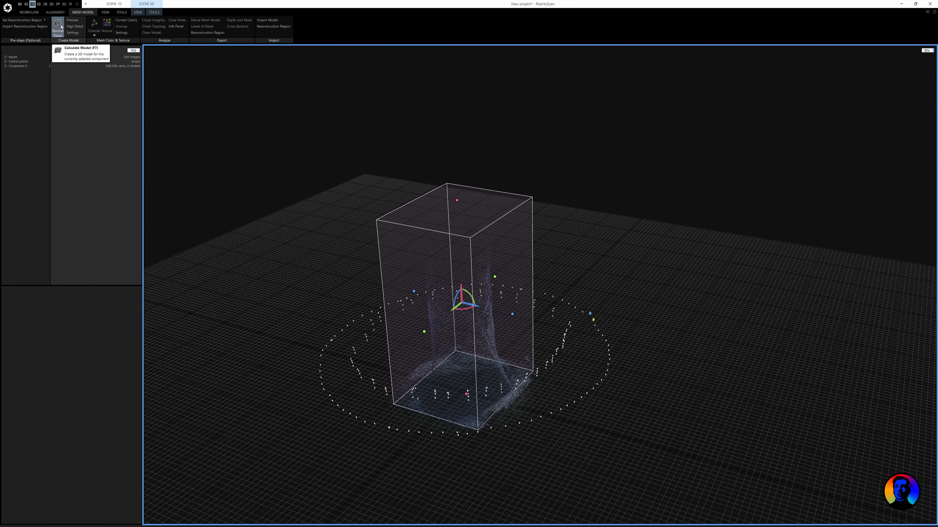
{"action": "left_click", "coordinate": [58, 28]}
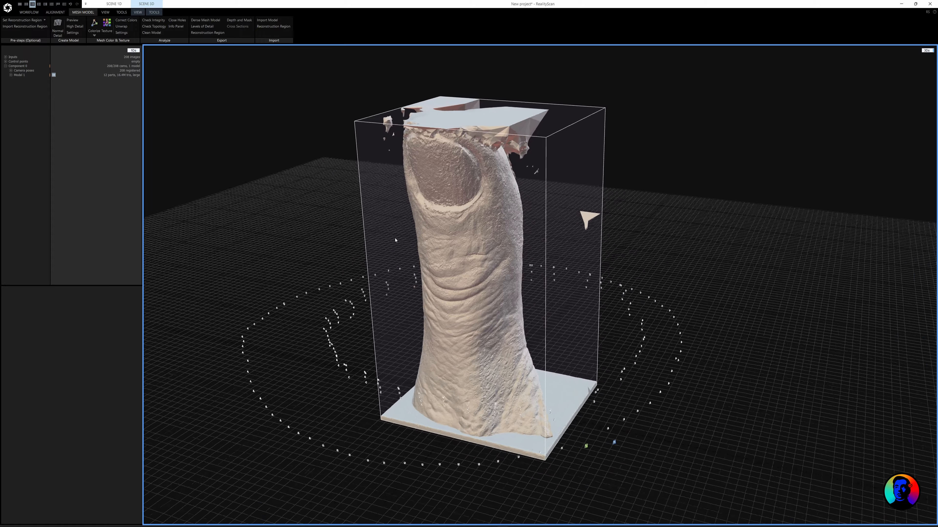
Inspect the reconstructed thumb mesh from several sides, and switch to XnView MP to compare it with the photo A7302387.JPG.
{"action": "left_click_drag", "start_coordinate": [416, 240], "coordinate": [369, 163]}
{"action": "scroll", "coordinate": [451, 88], "scroll_direction": "up", "scroll_amount": 5}
{"action": "scroll", "coordinate": [413, 166], "scroll_direction": "down", "scroll_amount": 5}
{"action": "key", "text": "alt+Tab"}
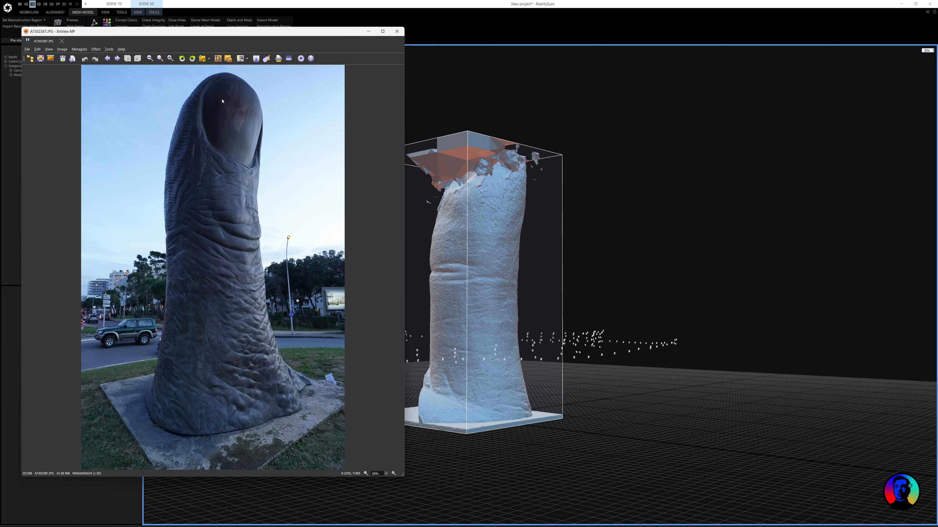
Browse the neighbouring photos in XnView MP to compare the thumb's tip from other angles.
{"action": "scroll", "coordinate": [271, 113], "scroll_direction": "down", "scroll_amount": 9}
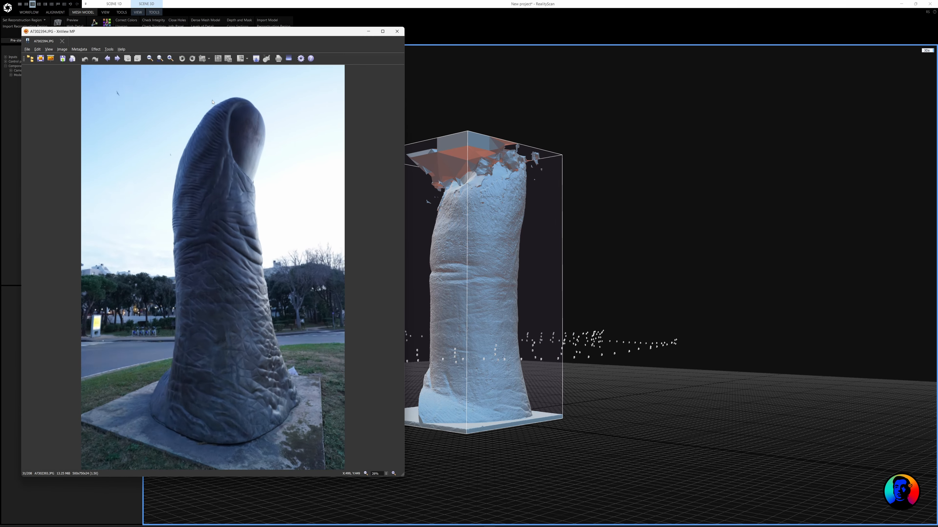
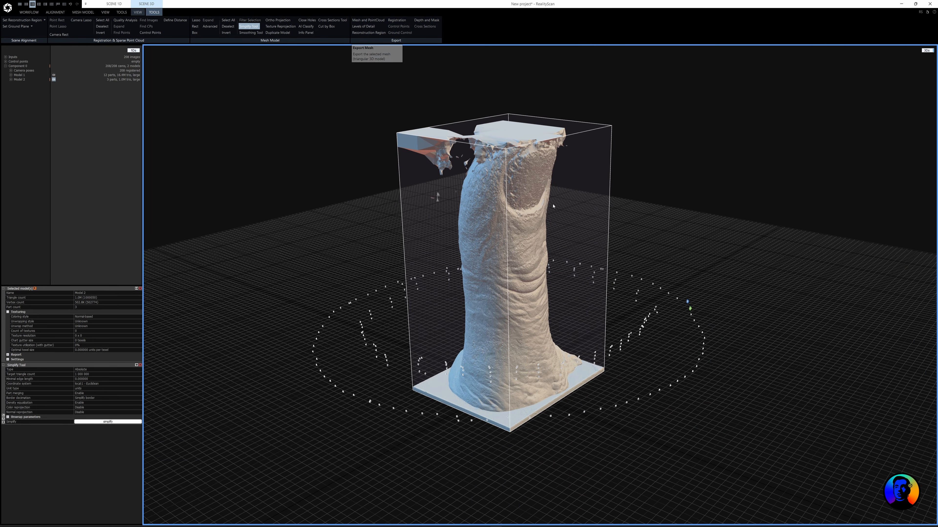
Start exporting the simplified mesh, creating and opening a folder named EXPORT inside 02 Compress like Ceasar as its destination.
{"action": "scroll", "coordinate": [510, 233], "scroll_direction": "up", "scroll_amount": 1}
{"action": "left_click", "coordinate": [368, 20]}
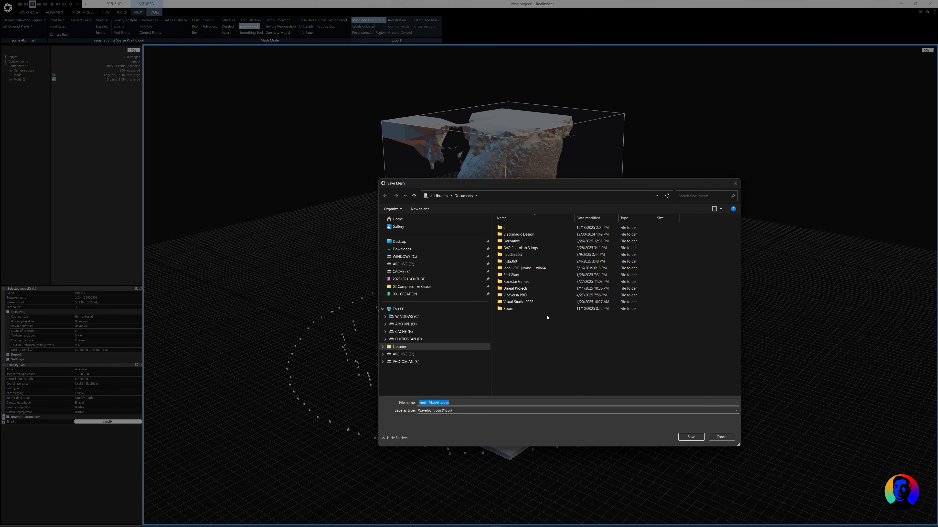
{"action": "left_click", "coordinate": [428, 286]}
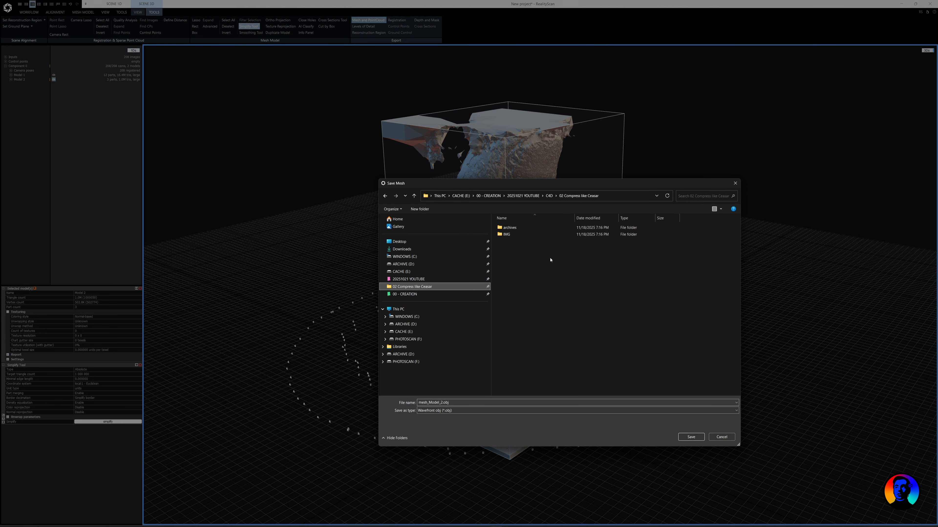
{"action": "right_click", "coordinate": [514, 262]}
{"action": "mouse_move", "coordinate": [568, 334]}
{"action": "left_click", "coordinate": [600, 334]}
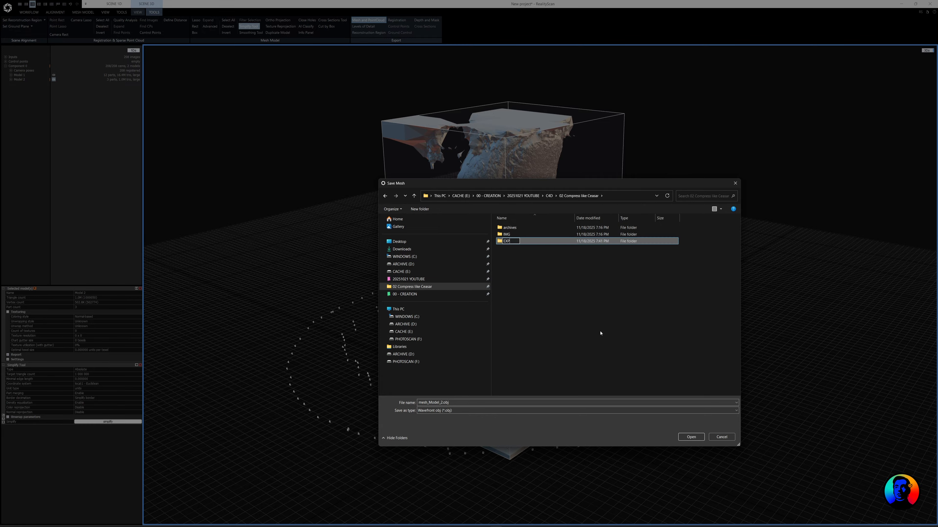
{"action": "key", "text": "Return"}
{"action": "double_click", "coordinate": [507, 240]}
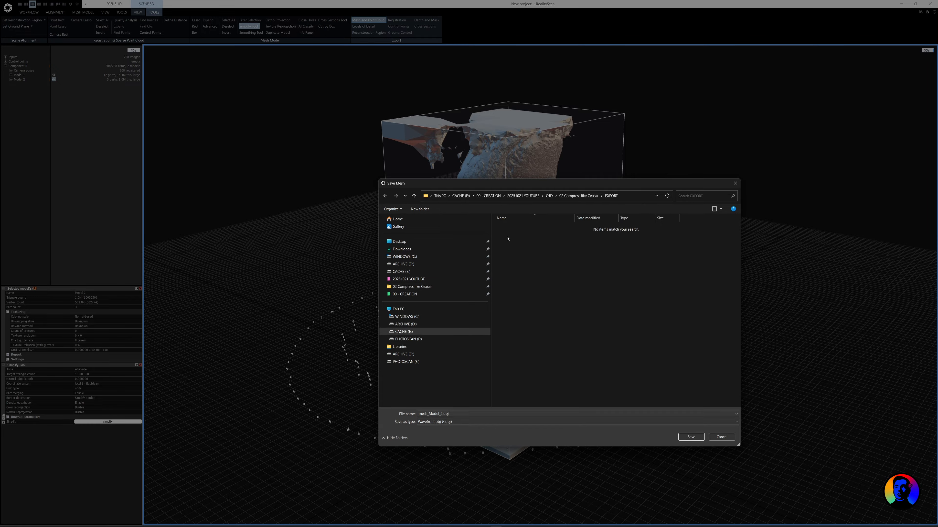
Export the mesh as Pouce_1M.obj in Wavefront obj format, and check the file in the EXPORT folder.
{"action": "left_click", "coordinate": [442, 414]}
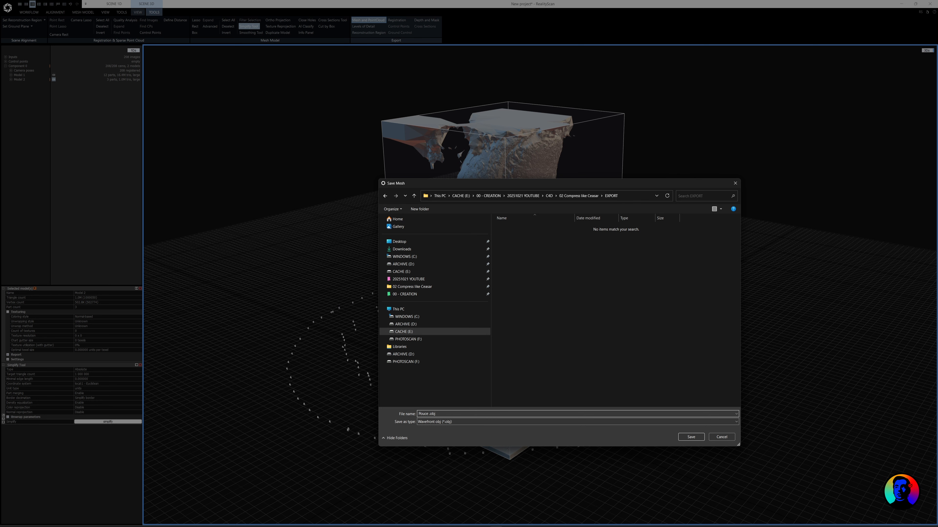
{"action": "key", "text": "Return"}
{"action": "left_click", "coordinate": [457, 298]}
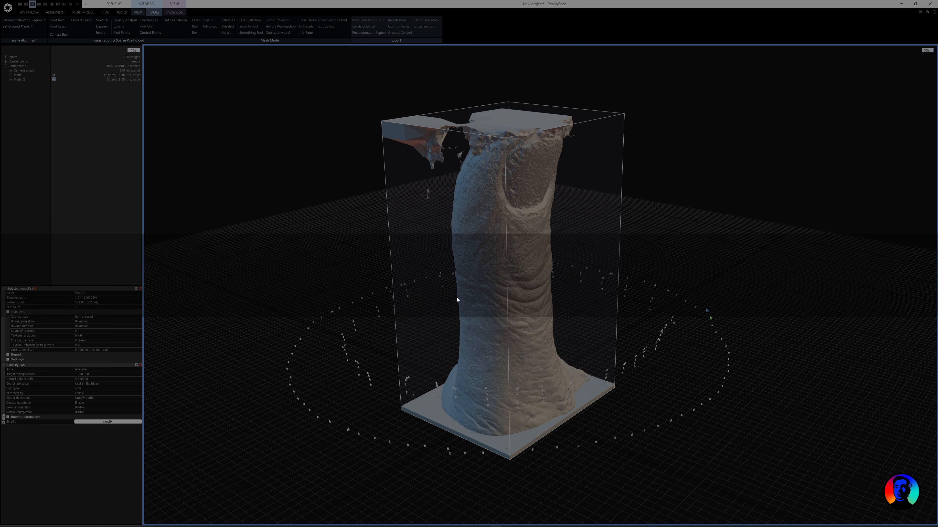
{"action": "key", "text": "alt+Tab"}
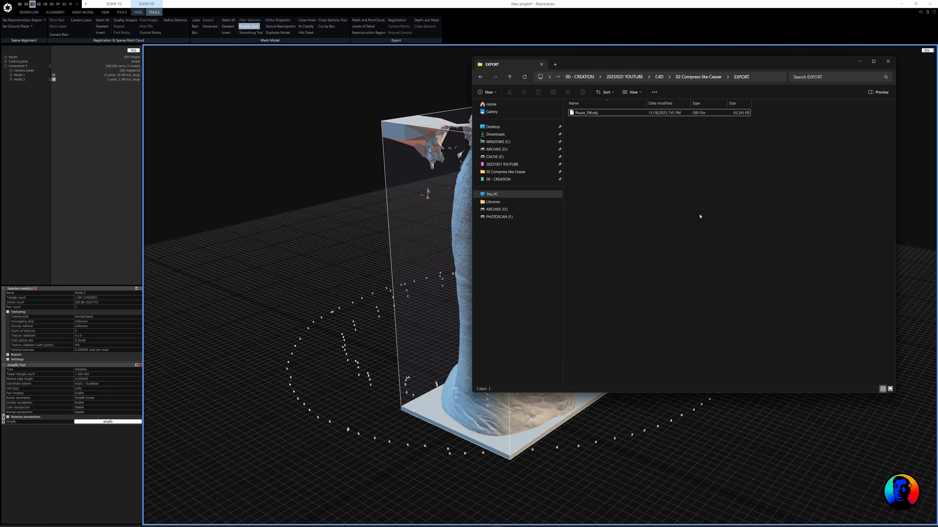
Launch ZBrush 2023 and close its Home Page window.
{"action": "key", "text": "super"}
{"action": "type", "text": "zbru"}
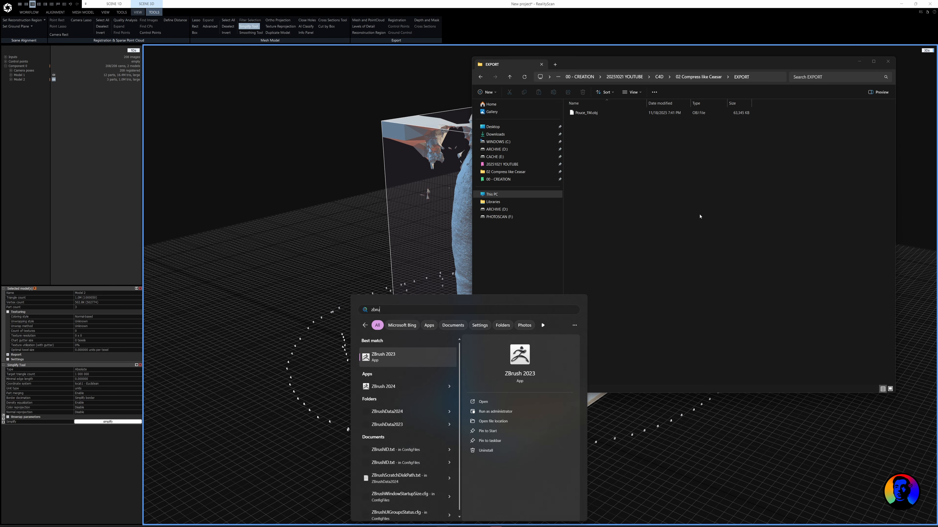
{"action": "key", "text": "Return"}
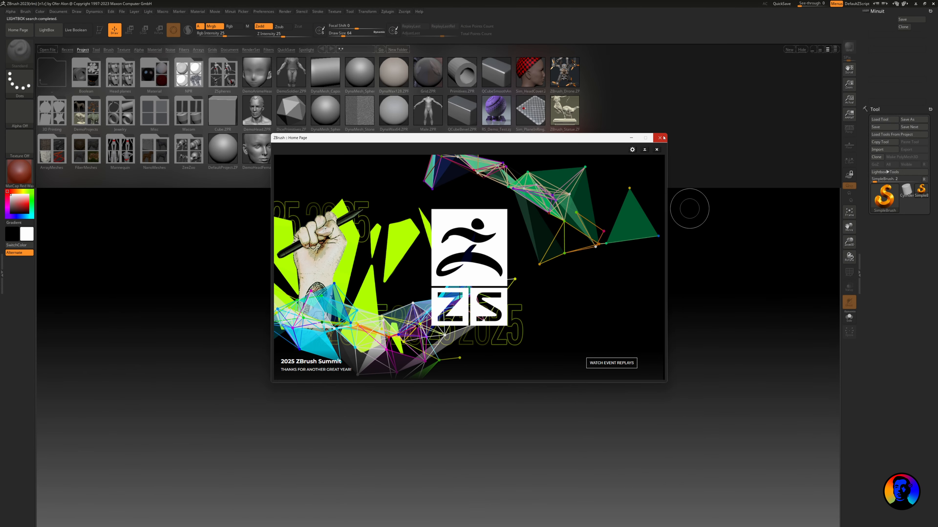
{"action": "left_click", "coordinate": [660, 138]}
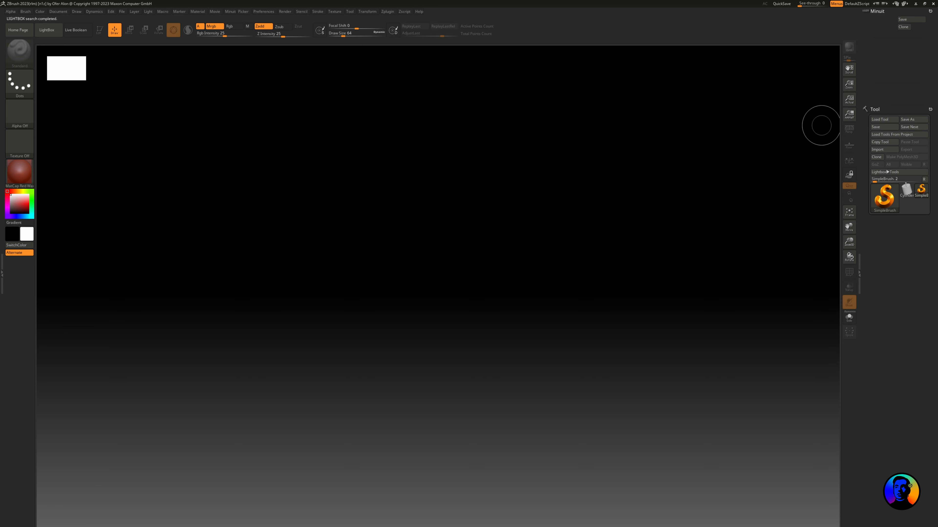
Import Pouce_1M.obj, draw it on the canvas, and switch to Edit mode with the thumb seen upright.
{"action": "left_click", "coordinate": [881, 150]}
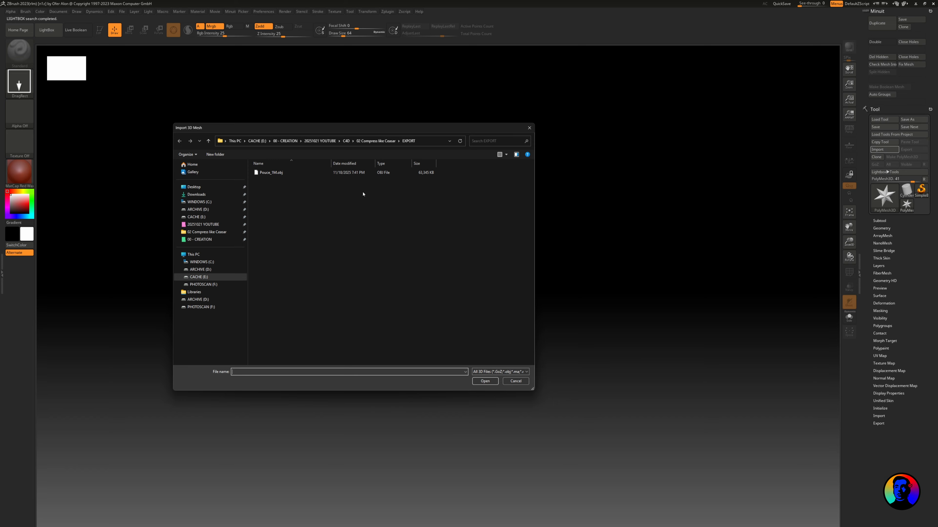
{"action": "double_click", "coordinate": [292, 175]}
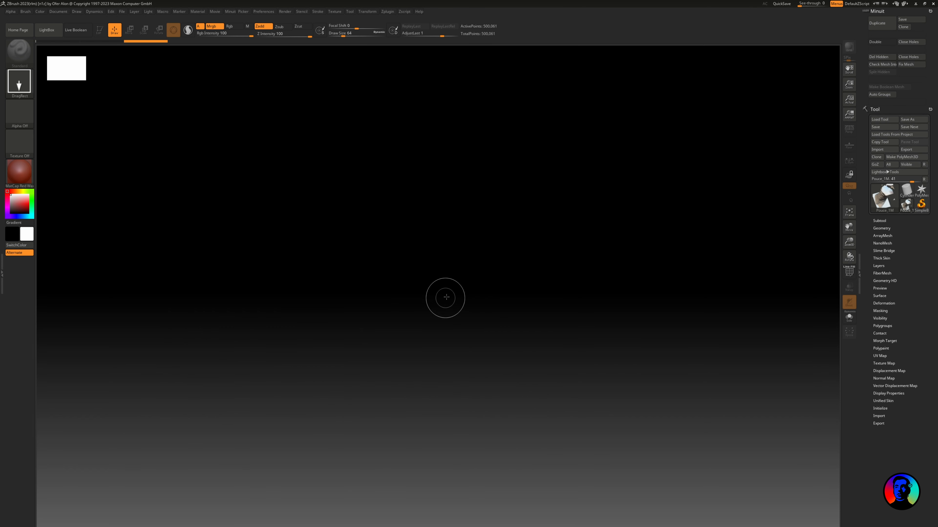
{"action": "left_click_drag", "start_coordinate": [446, 298], "coordinate": [757, 226]}
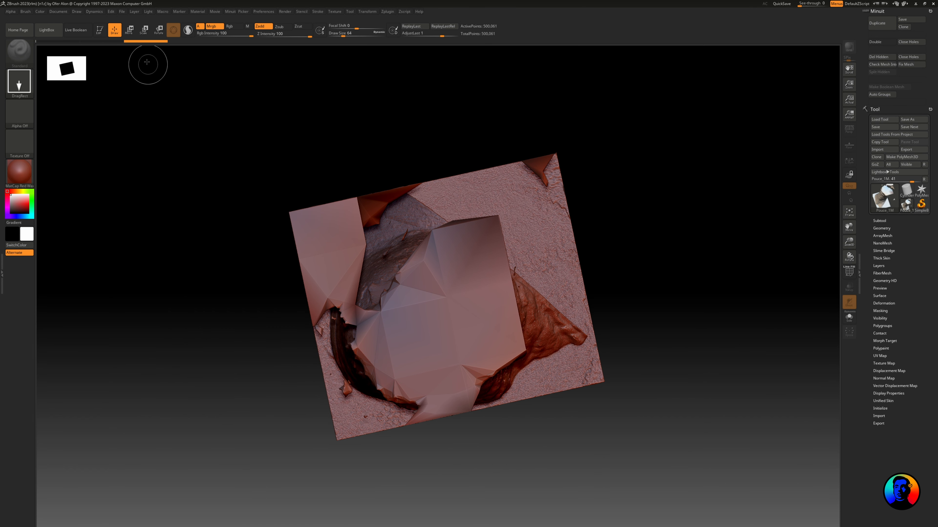
{"action": "left_click", "coordinate": [105, 32]}
{"action": "left_click_drag", "start_coordinate": [663, 306], "coordinate": [124, 208]}
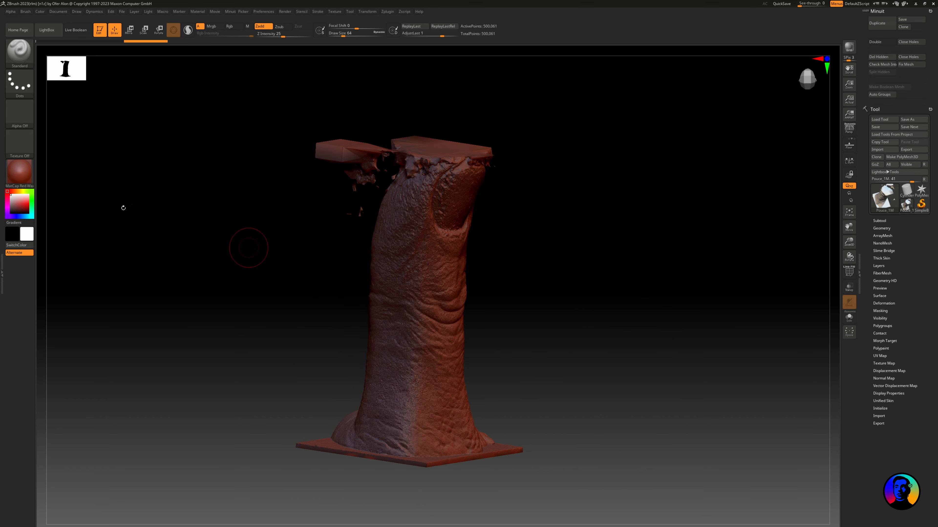
Apply the MatCap Gray material and turn off the thumb mesh's Colorize polypaint display.
{"action": "left_click", "coordinate": [20, 174]}
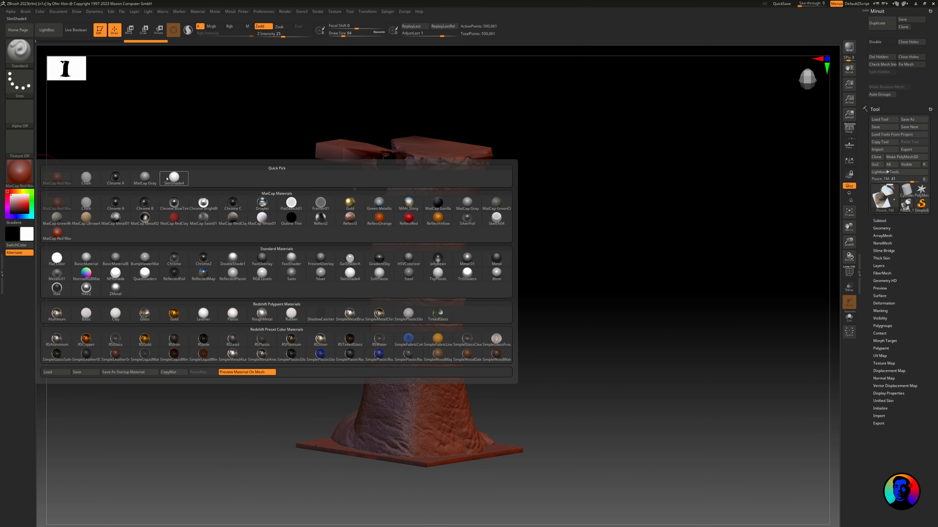
{"action": "left_click", "coordinate": [145, 178]}
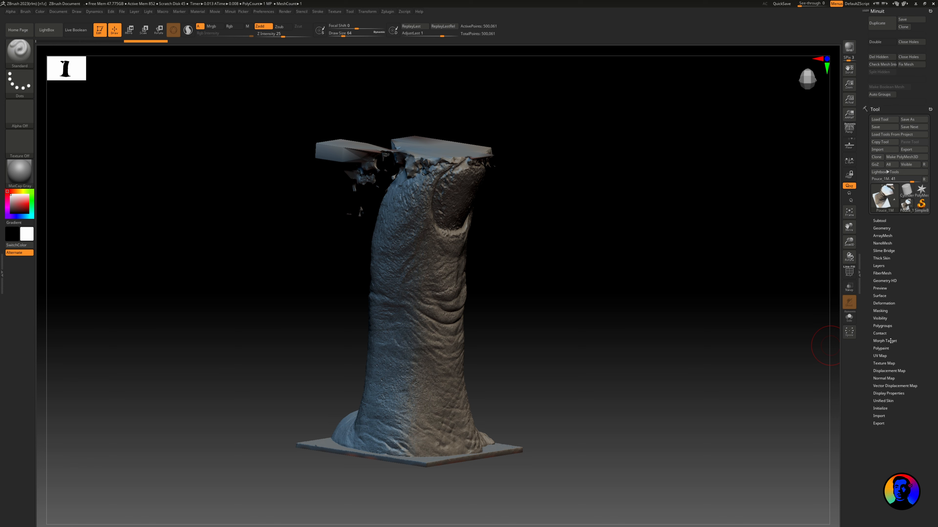
{"action": "left_click", "coordinate": [880, 349]}
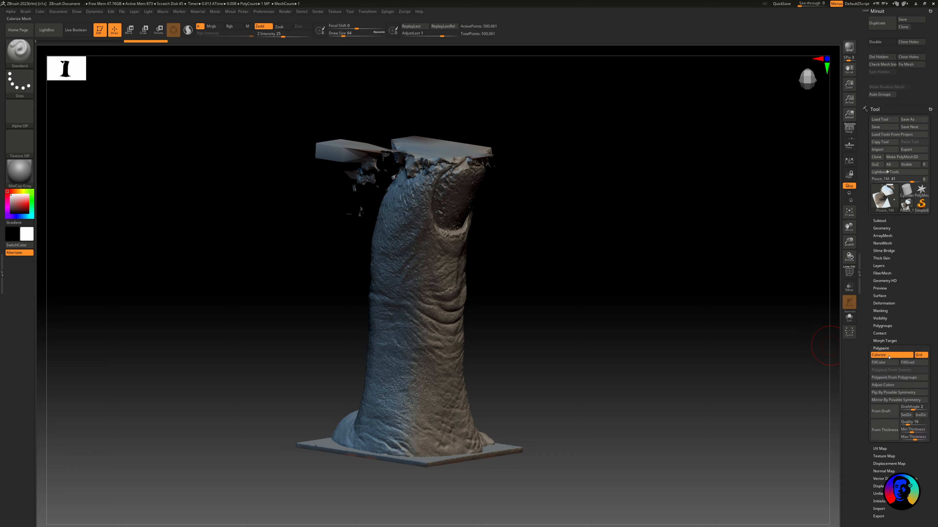
{"action": "left_click", "coordinate": [879, 355]}
{"action": "left_click_drag", "start_coordinate": [545, 295], "coordinate": [705, 315]}
{"action": "left_click", "coordinate": [888, 358]}
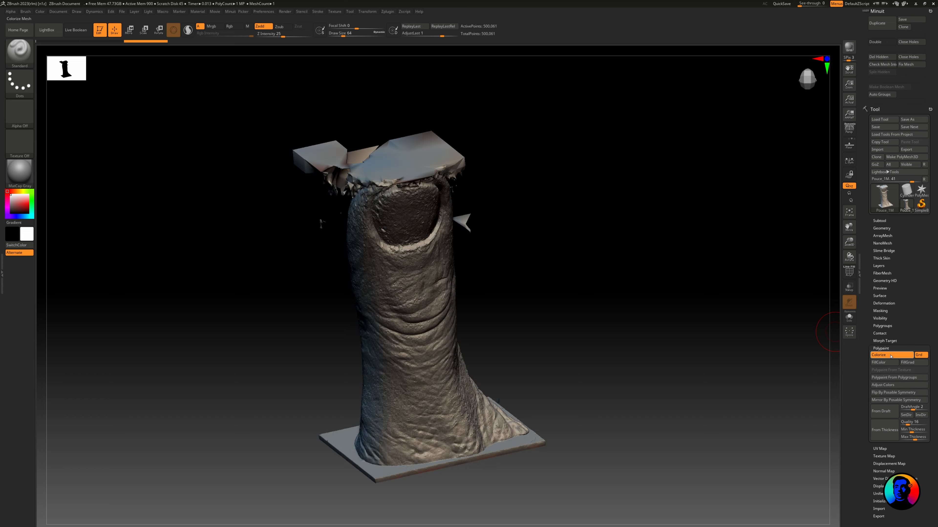
{"action": "left_click", "coordinate": [887, 357]}
{"action": "left_click", "coordinate": [877, 348]}
{"action": "mouse_move", "coordinate": [487, 268]}
{"action": "left_mouse_down"}
{"action": "mouse_move", "coordinate": [550, 268]}
{"action": "mouse_move", "coordinate": [584, 293]}
{"action": "mouse_move", "coordinate": [540, 279]}
{"action": "mouse_move", "coordinate": [565, 280]}
{"action": "left_mouse_up"}
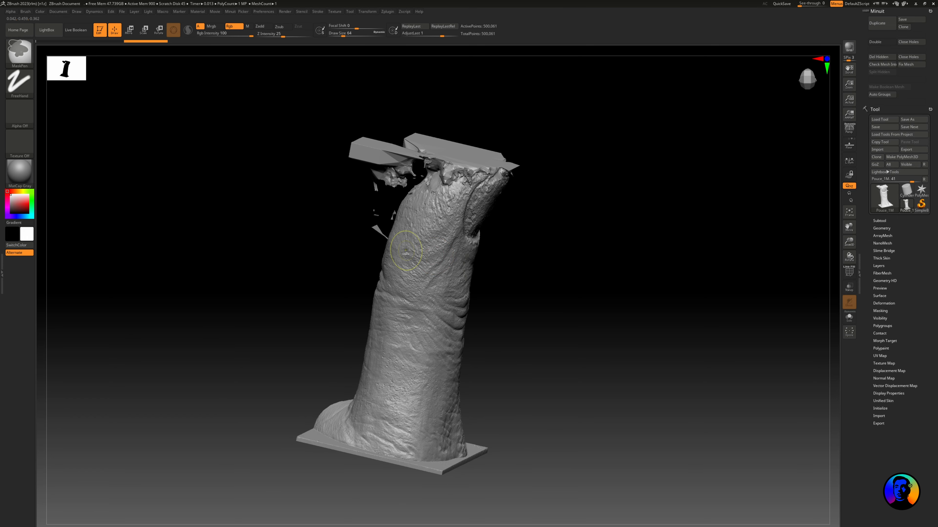
Show the polyframe on the thumb and split its disconnected parts into polygroups with Auto Groups.
{"action": "right_click_drag", "start_coordinate": [408, 251], "coordinate": [517, 246], "text": "ctrl"}
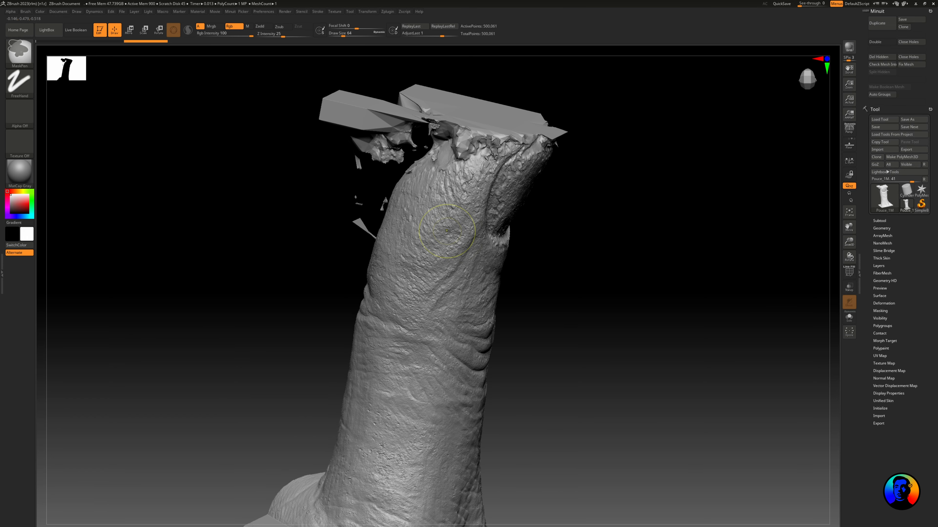
{"action": "left_click", "coordinate": [850, 275]}
{"action": "mouse_move", "coordinate": [561, 259]}
{"action": "left_mouse_down"}
{"action": "mouse_move", "coordinate": [566, 241]}
{"action": "mouse_move", "coordinate": [774, 180]}
{"action": "left_mouse_up"}
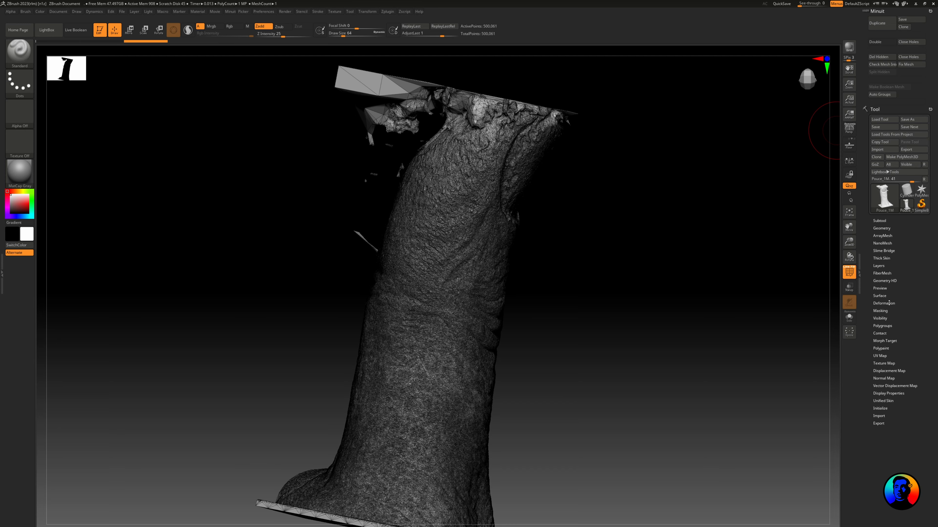
{"action": "left_click", "coordinate": [882, 326]}
{"action": "left_click", "coordinate": [881, 332]}
{"action": "left_click_drag", "start_coordinate": [691, 272], "coordinate": [534, 221]}
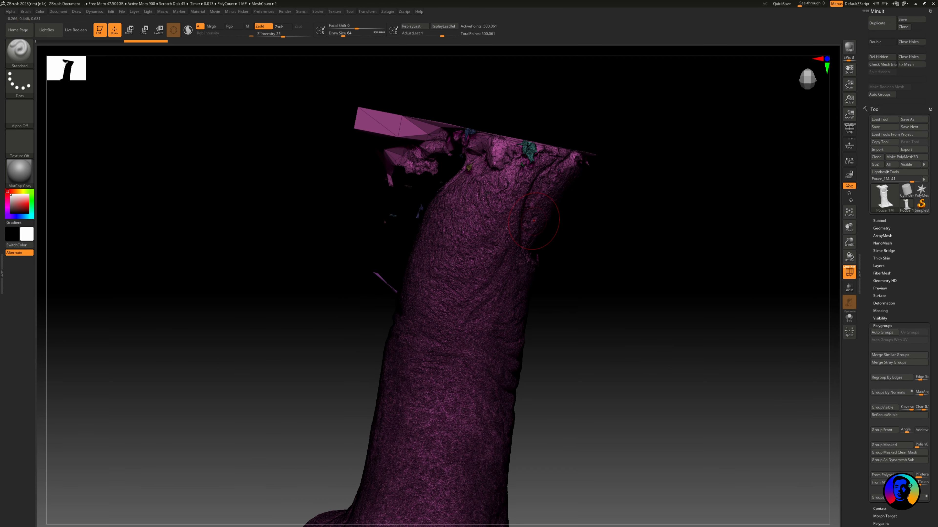
Isolate the thumb's main polygroup and delete the hidden loose fragments around the top.
{"action": "mouse_move", "coordinate": [487, 193]}
{"action": "right_mouse_down", "text": "ctrl"}
{"action": "mouse_move", "coordinate": [495, 166]}
{"action": "mouse_move", "coordinate": [546, 170]}
{"action": "mouse_move", "coordinate": [511, 163]}
{"action": "mouse_move", "coordinate": [543, 141]}
{"action": "right_mouse_up", "text": "ctrl"}
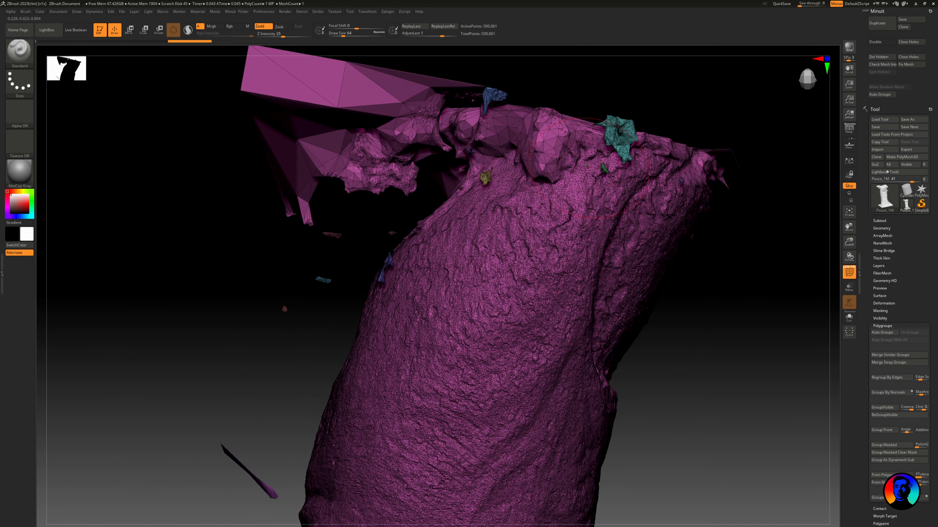
{"action": "right_click_drag", "start_coordinate": [587, 164], "coordinate": [561, 157]}
{"action": "key", "text": "ctrl+shift"}
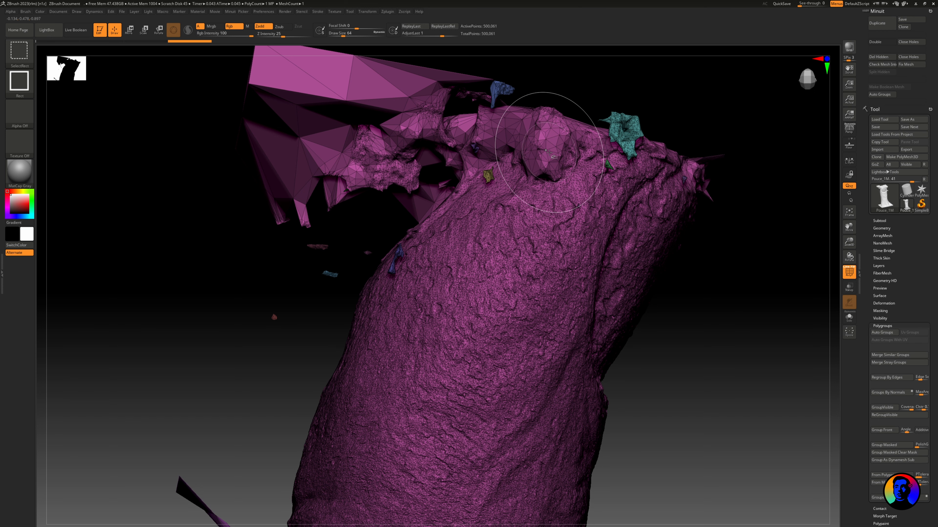
{"action": "left_click", "coordinate": [546, 151], "text": "ctrl+shift"}
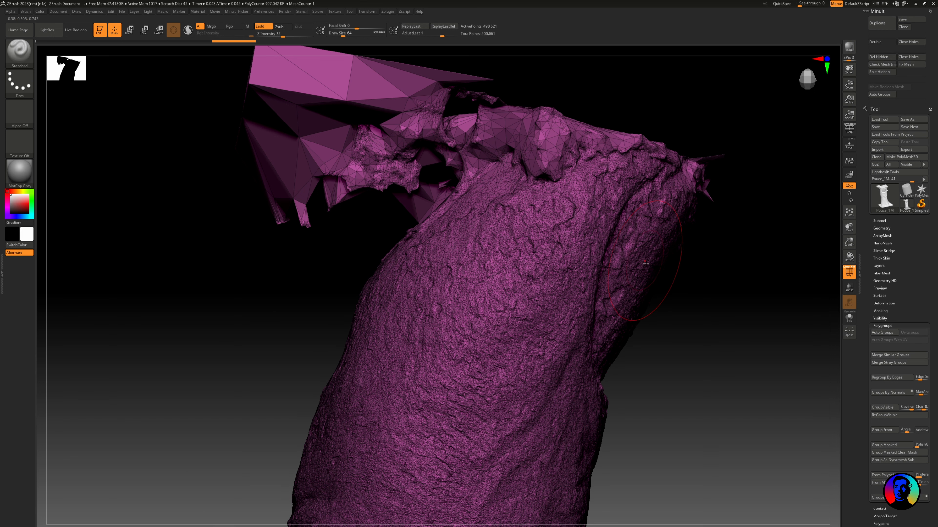
{"action": "right_click_drag", "start_coordinate": [546, 151], "coordinate": [645, 276]}
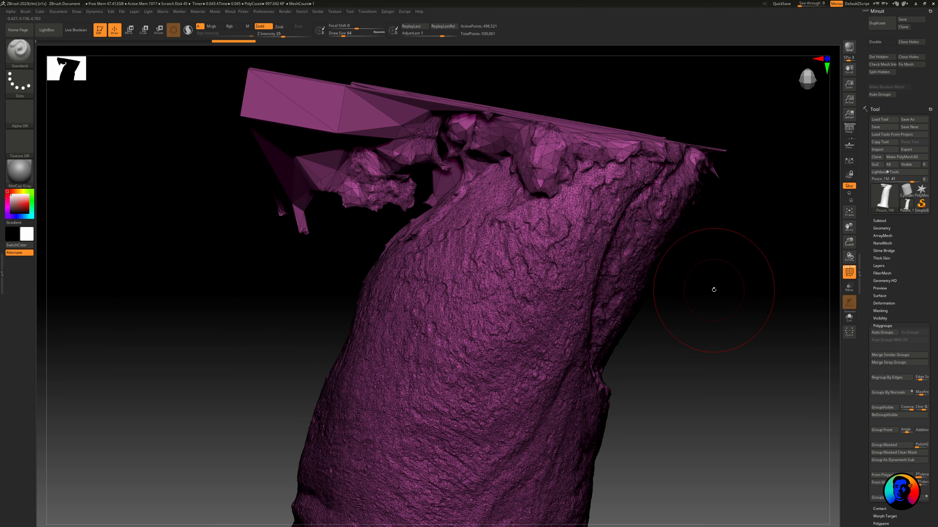
{"action": "left_click", "coordinate": [890, 326]}
{"action": "left_click", "coordinate": [888, 229]}
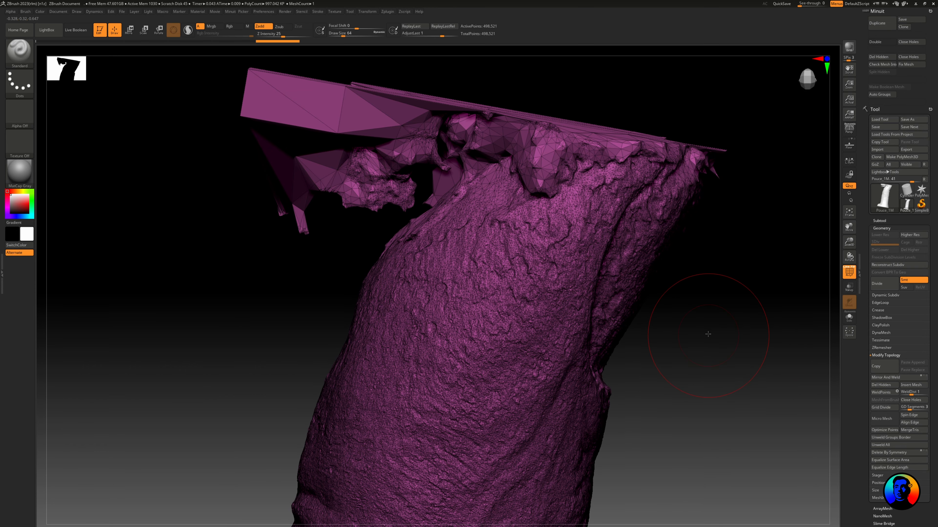
Align the thumb to a straight side view and cut off its flat base slab with the TrimRect brush.
{"action": "left_click_drag", "start_coordinate": [708, 333], "coordinate": [705, 320]}
{"action": "right_click_drag", "start_coordinate": [563, 244], "coordinate": [635, 230], "text": "ctrl"}
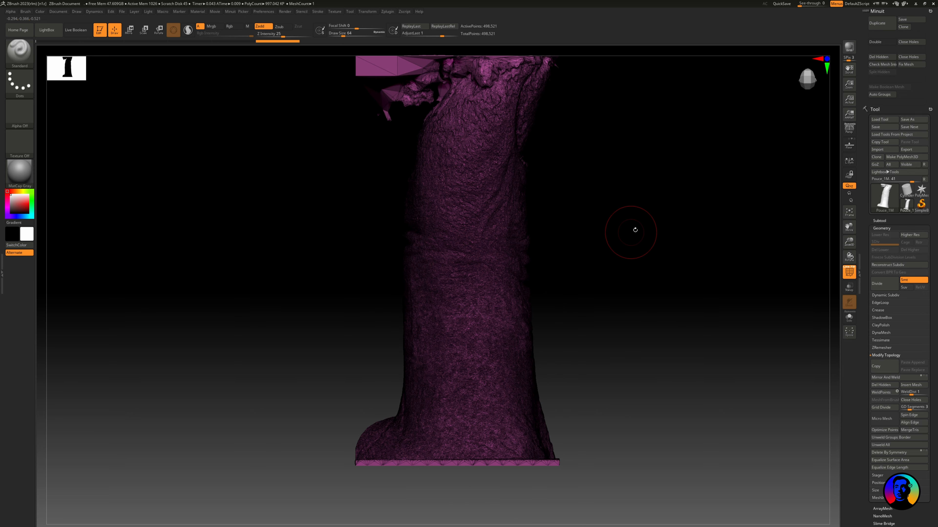
{"action": "right_click_drag", "start_coordinate": [651, 348], "coordinate": [666, 305]}
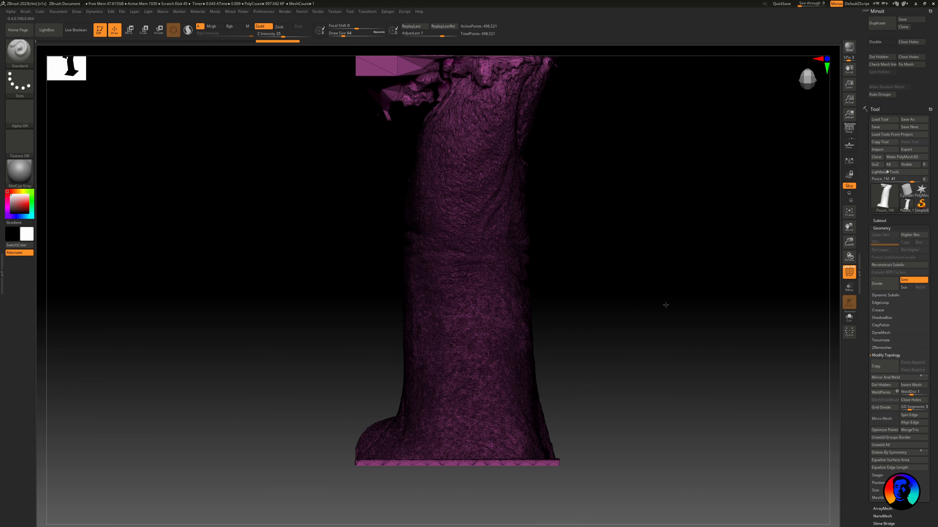
{"action": "key", "text": "ctrl+shift"}
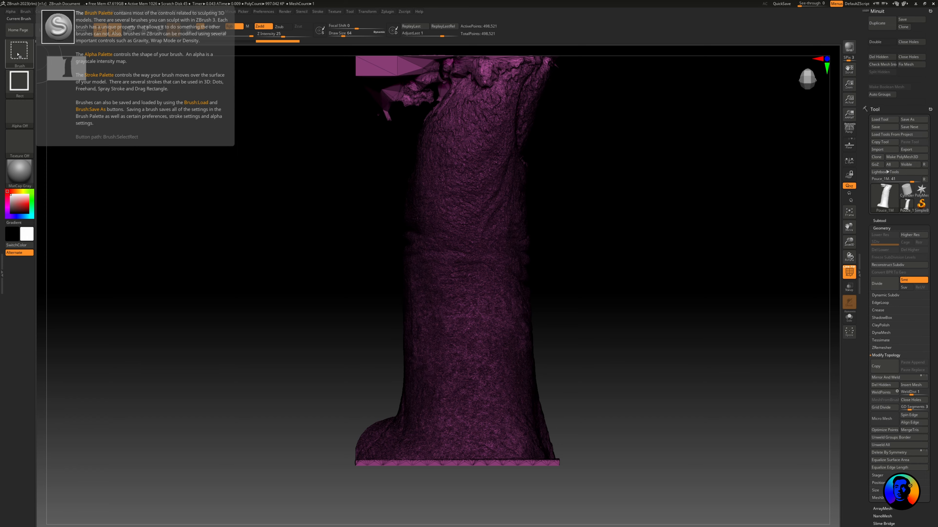
{"action": "left_click", "coordinate": [17, 55]}
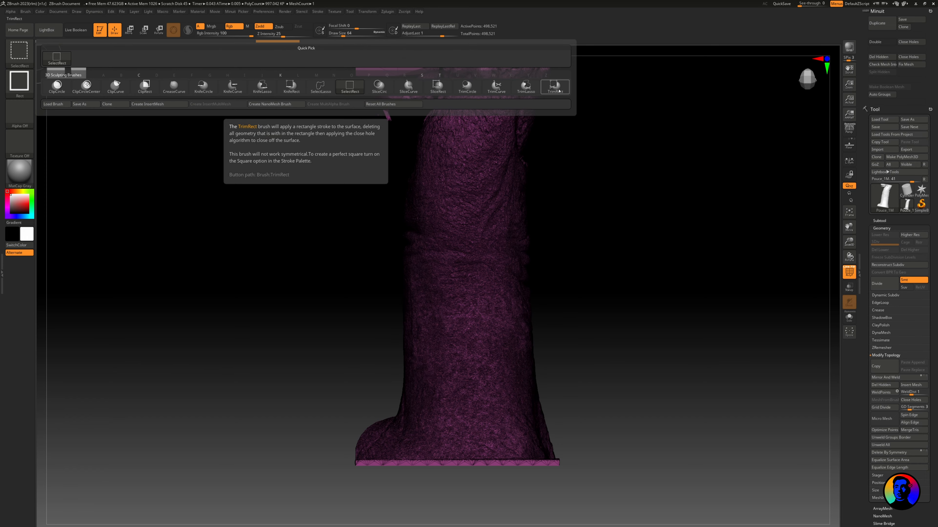
{"action": "left_click", "coordinate": [554, 87]}
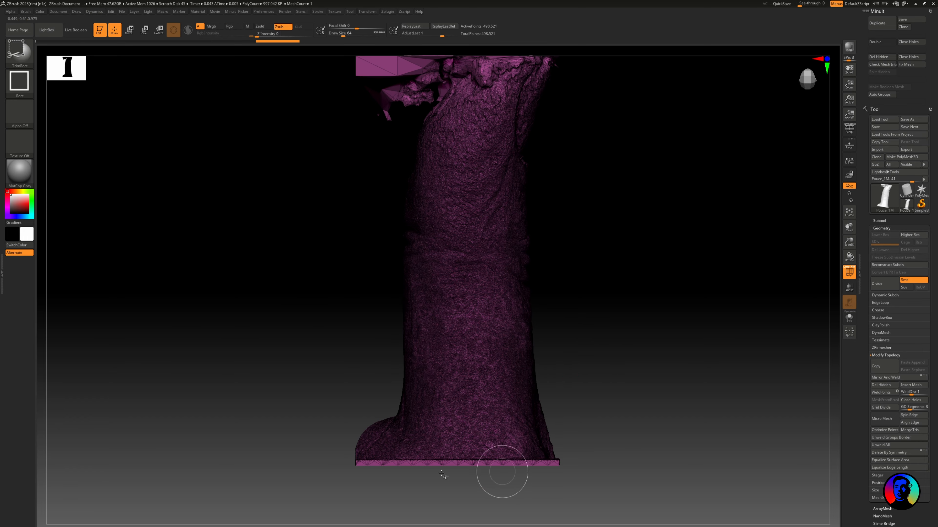
{"action": "left_click_drag", "start_coordinate": [324, 496], "coordinate": [600, 457]}
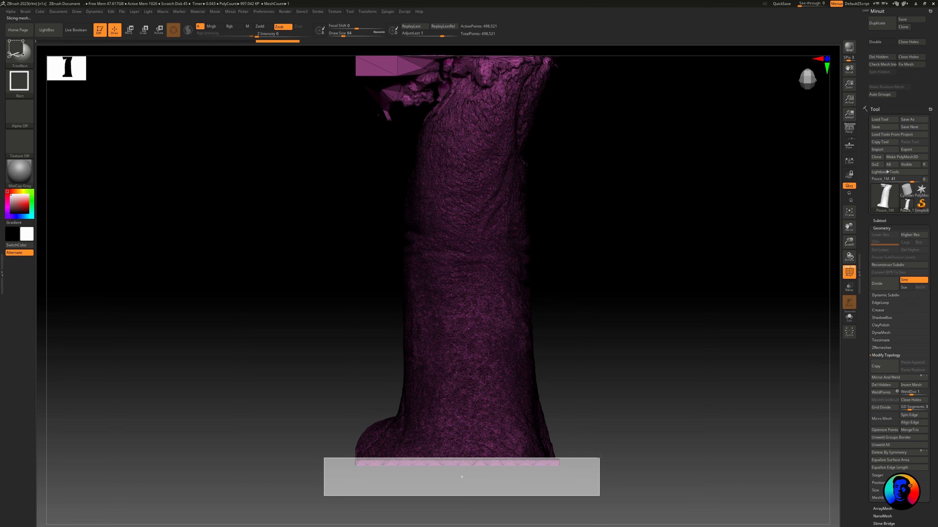
Regroup the trimmed thumb's disconnected parts into separate polygroups with Auto Groups.
{"action": "mouse_move", "coordinate": [584, 392]}
{"action": "left_mouse_down"}
{"action": "mouse_move", "coordinate": [590, 354]}
{"action": "mouse_move", "coordinate": [644, 347]}
{"action": "left_mouse_up"}
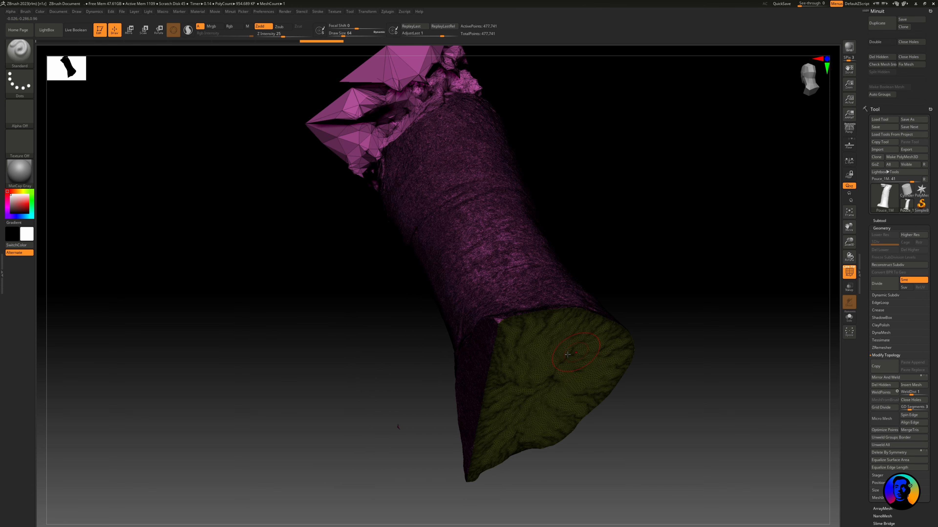
{"action": "mouse_move", "coordinate": [532, 378]}
{"action": "right_mouse_down", "text": "ctrl"}
{"action": "mouse_move", "coordinate": [550, 366]}
{"action": "mouse_move", "coordinate": [519, 396]}
{"action": "mouse_move", "coordinate": [638, 433]}
{"action": "right_mouse_up", "text": "ctrl"}
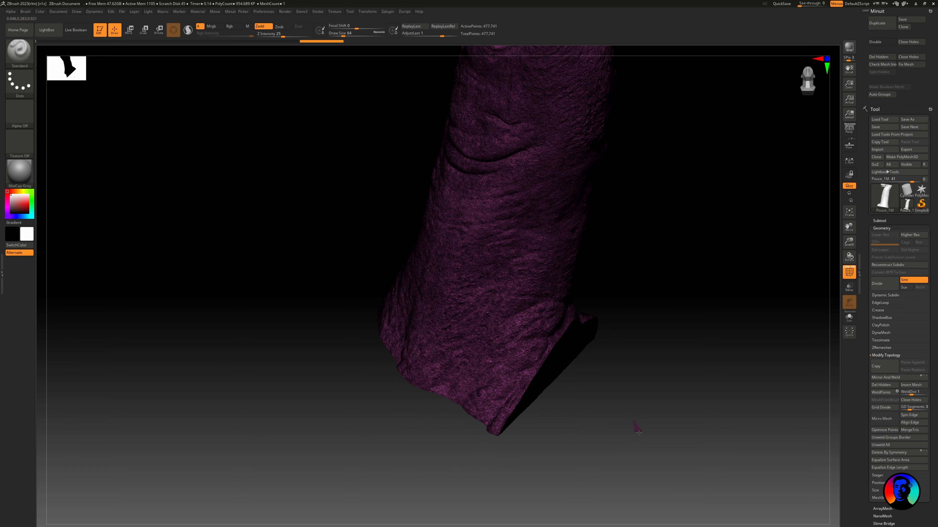
{"action": "right_click_drag", "start_coordinate": [638, 341], "coordinate": [661, 355]}
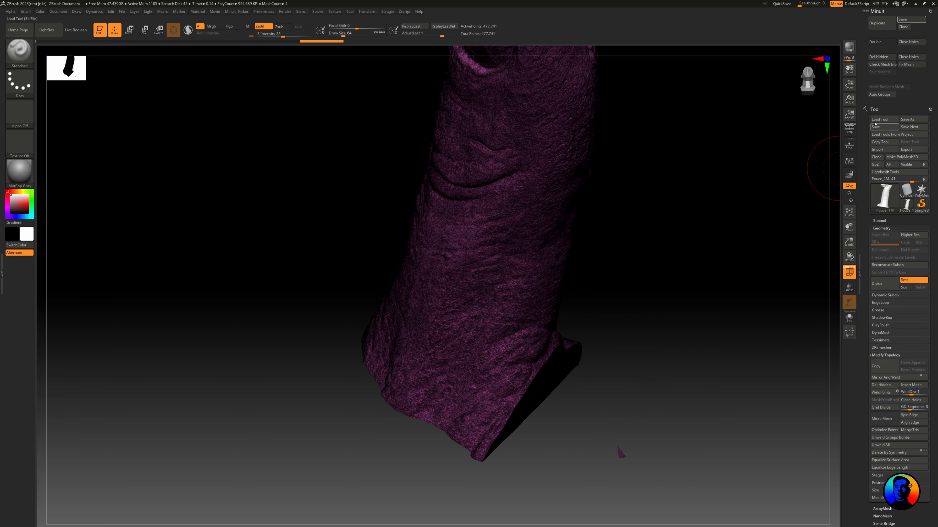
{"action": "left_click", "coordinate": [887, 96]}
{"action": "right_click_drag", "start_coordinate": [661, 360], "coordinate": [665, 347]}
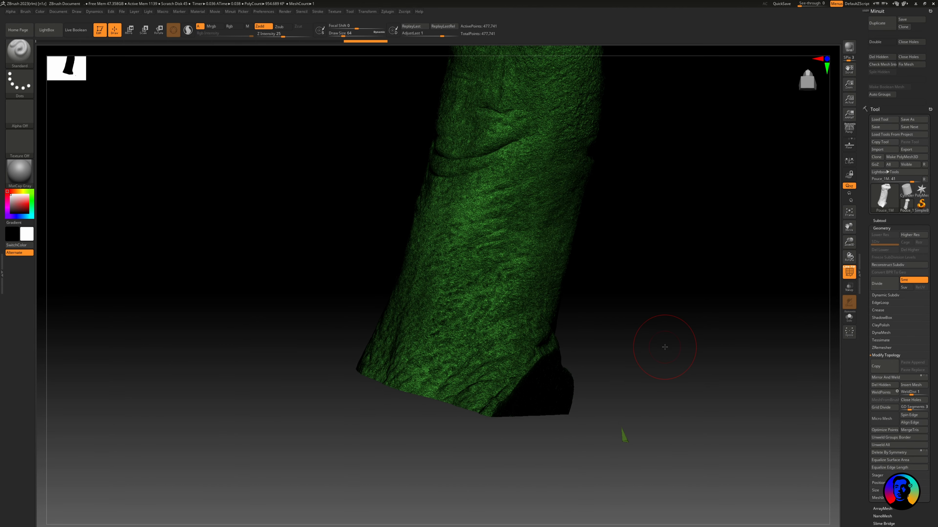
Isolate the thumb's main body and delete the hidden leftover fragments around the base.
{"action": "left_click", "coordinate": [885, 219]}
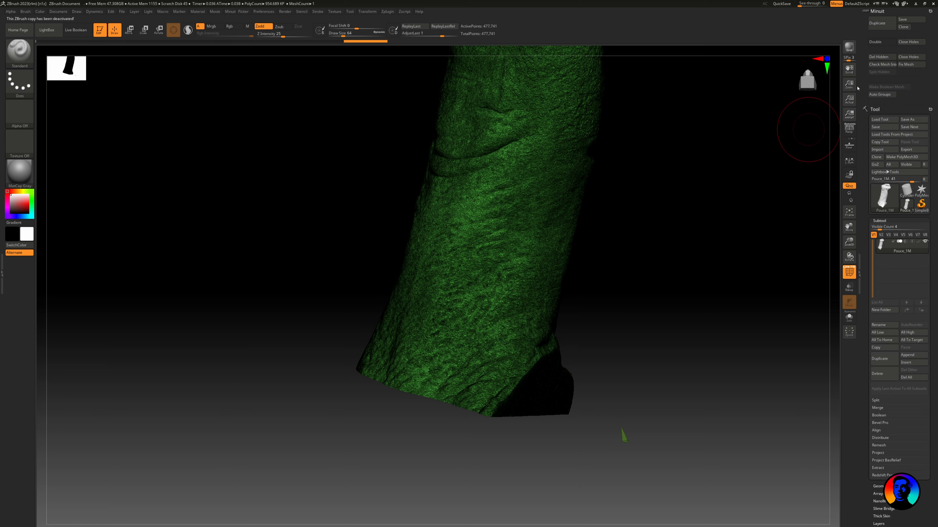
{"action": "left_click", "coordinate": [881, 95]}
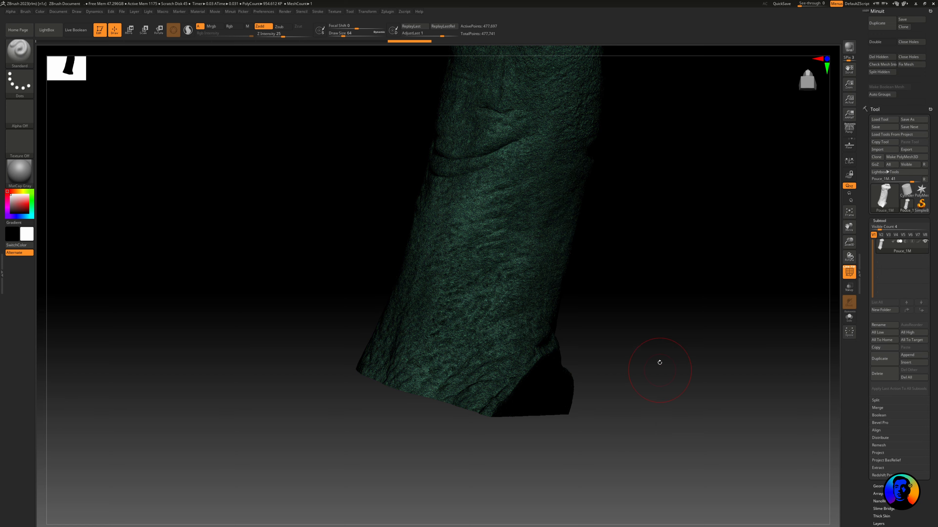
{"action": "right_click_drag", "start_coordinate": [660, 361], "coordinate": [638, 326]}
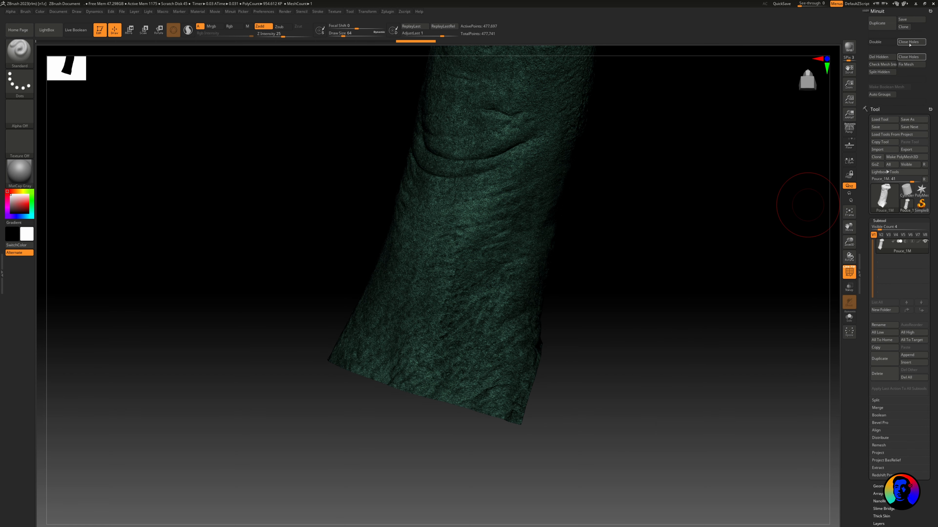
{"action": "left_click", "coordinate": [885, 57]}
Cut away the jagged faceted cap above the thumb's tip with the TrimLasso brush and regroup the mesh with Auto Groups.
{"action": "right_click_drag", "start_coordinate": [616, 189], "coordinate": [586, 219]}
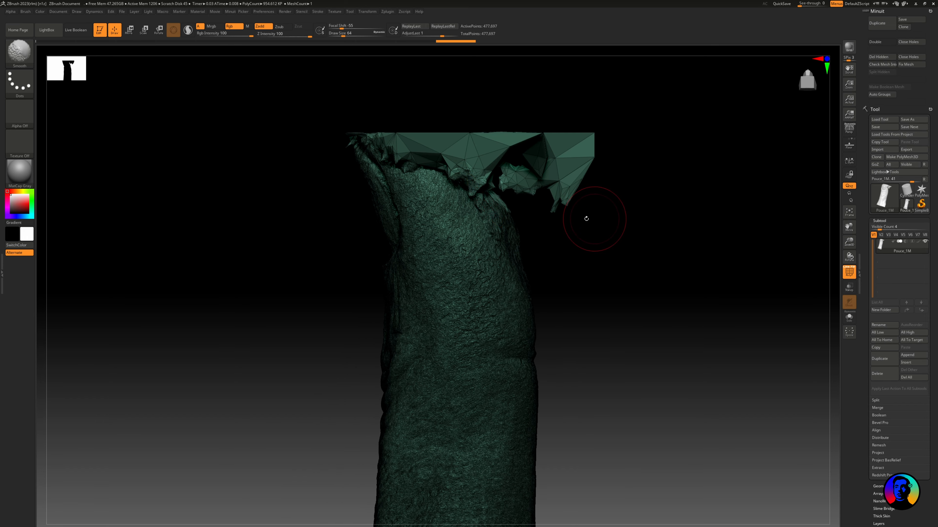
{"action": "left_click", "coordinate": [18, 54], "text": "ctrl+shift"}
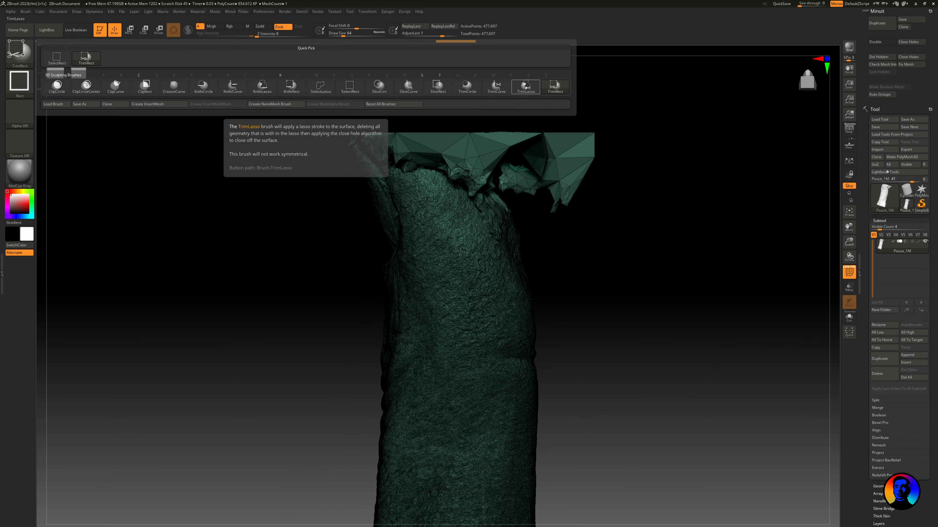
{"action": "left_click", "coordinate": [532, 90]}
{"action": "right_click_drag", "start_coordinate": [367, 130], "coordinate": [467, 301], "text": "ctrl"}
{"action": "mouse_move", "coordinate": [608, 312]}
{"action": "left_mouse_down", "text": "ctrl+shift"}
{"action": "mouse_move", "coordinate": [513, 231]}
{"action": "mouse_move", "coordinate": [413, 118]}
{"action": "mouse_move", "coordinate": [731, 176]}
{"action": "left_mouse_up", "text": "ctrl+shift"}
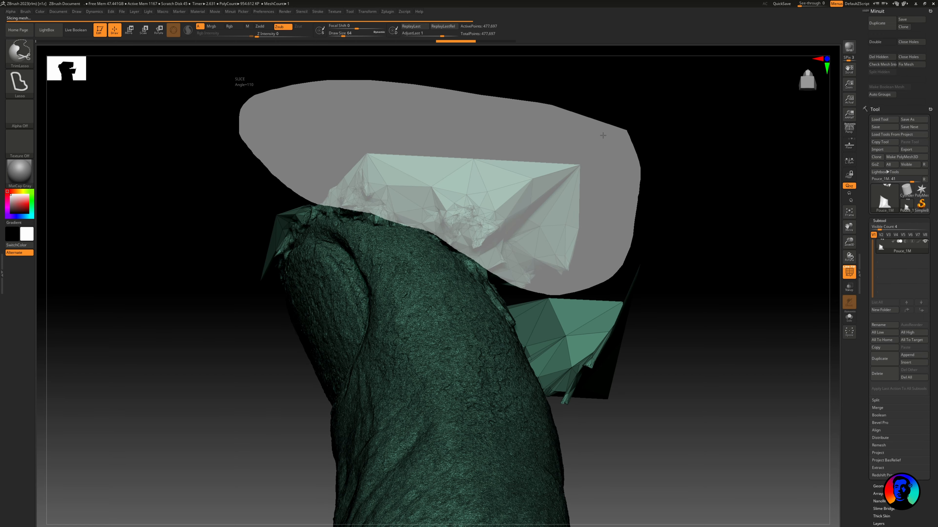
{"action": "mouse_move", "coordinate": [559, 176]}
{"action": "left_mouse_down"}
{"action": "mouse_move", "coordinate": [538, 197]}
{"action": "mouse_move", "coordinate": [604, 144]}
{"action": "mouse_move", "coordinate": [611, 126]}
{"action": "mouse_move", "coordinate": [564, 139]}
{"action": "mouse_move", "coordinate": [566, 114]}
{"action": "mouse_move", "coordinate": [649, 298]}
{"action": "left_mouse_up"}
{"action": "key", "text": "ctrl+shift"}
{"action": "mouse_move", "coordinate": [417, 106]}
{"action": "left_mouse_down", "text": "ctrl+shift"}
{"action": "mouse_move", "coordinate": [299, 248]}
{"action": "mouse_move", "coordinate": [365, 279]}
{"action": "mouse_move", "coordinate": [482, 272]}
{"action": "mouse_move", "coordinate": [550, 297]}
{"action": "mouse_move", "coordinate": [683, 173]}
{"action": "mouse_move", "coordinate": [630, 102]}
{"action": "mouse_move", "coordinate": [554, 204]}
{"action": "mouse_move", "coordinate": [586, 220]}
{"action": "mouse_move", "coordinate": [381, 159]}
{"action": "mouse_move", "coordinate": [413, 182]}
{"action": "mouse_move", "coordinate": [624, 199]}
{"action": "mouse_move", "coordinate": [804, 157]}
{"action": "mouse_move", "coordinate": [540, 151]}
{"action": "mouse_move", "coordinate": [559, 129]}
{"action": "mouse_move", "coordinate": [600, 143]}
{"action": "mouse_move", "coordinate": [654, 227]}
{"action": "left_mouse_up", "text": "ctrl+shift"}
{"action": "left_click", "coordinate": [880, 95]}
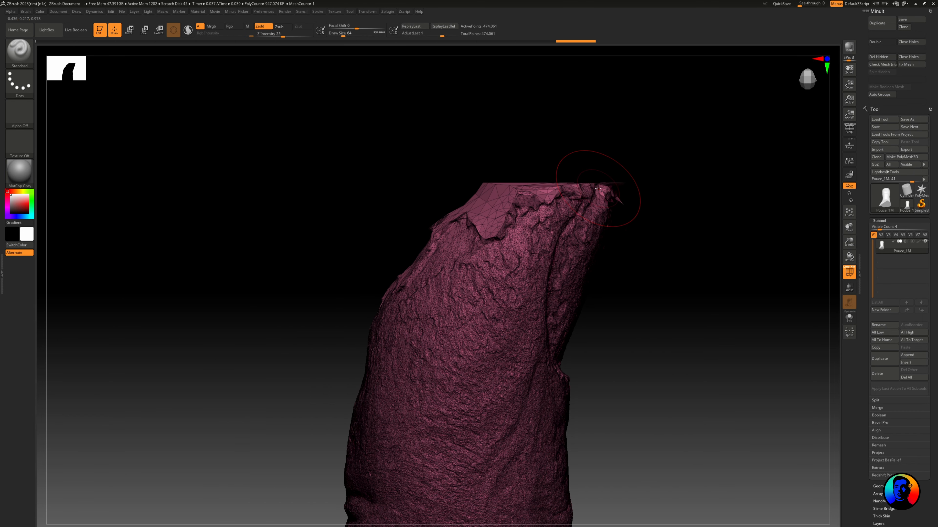
Trim the thin spike and the ragged spurs protruding around the nail end of the thumb's tip.
{"action": "left_click_drag", "start_coordinate": [598, 188], "coordinate": [607, 199], "text": "alt"}
{"action": "mouse_move", "coordinate": [607, 117]}
{"action": "left_mouse_down", "text": "ctrl+shift"}
{"action": "mouse_move", "coordinate": [569, 147]}
{"action": "mouse_move", "coordinate": [629, 196]}
{"action": "mouse_move", "coordinate": [641, 169]}
{"action": "left_mouse_up", "text": "ctrl+shift"}
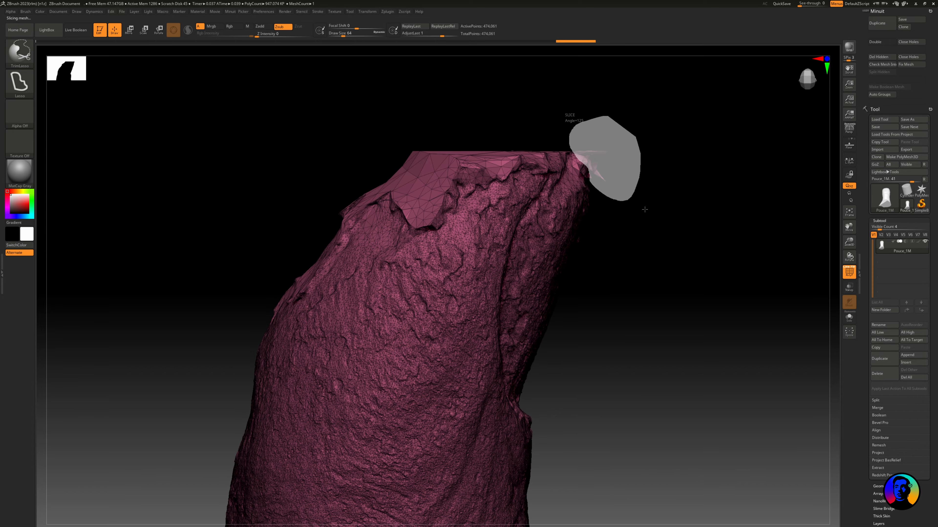
{"action": "mouse_move", "coordinate": [647, 201]}
{"action": "left_mouse_down"}
{"action": "mouse_move", "coordinate": [620, 186]}
{"action": "mouse_move", "coordinate": [547, 174]}
{"action": "mouse_move", "coordinate": [262, 140]}
{"action": "mouse_move", "coordinate": [265, 230]}
{"action": "left_mouse_up"}
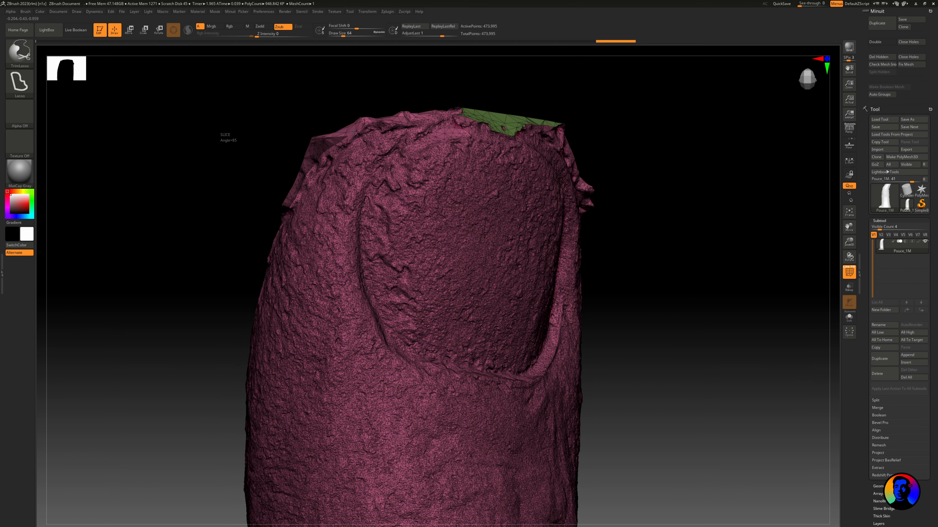
{"action": "left_click_drag", "start_coordinate": [352, 132], "coordinate": [351, 83], "text": "ctrl+shift"}
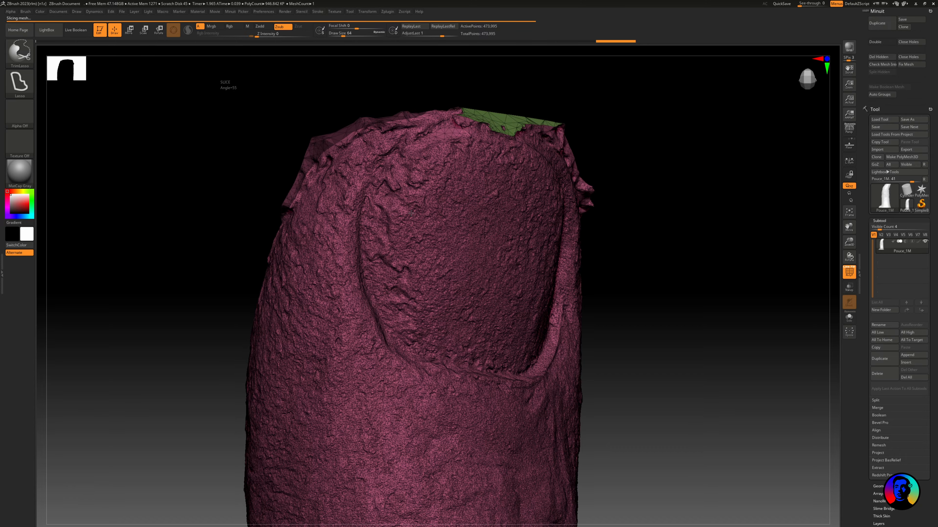
{"action": "mouse_move", "coordinate": [679, 225]}
{"action": "left_mouse_down"}
{"action": "mouse_move", "coordinate": [624, 142]}
{"action": "mouse_move", "coordinate": [555, 119]}
{"action": "left_mouse_up"}
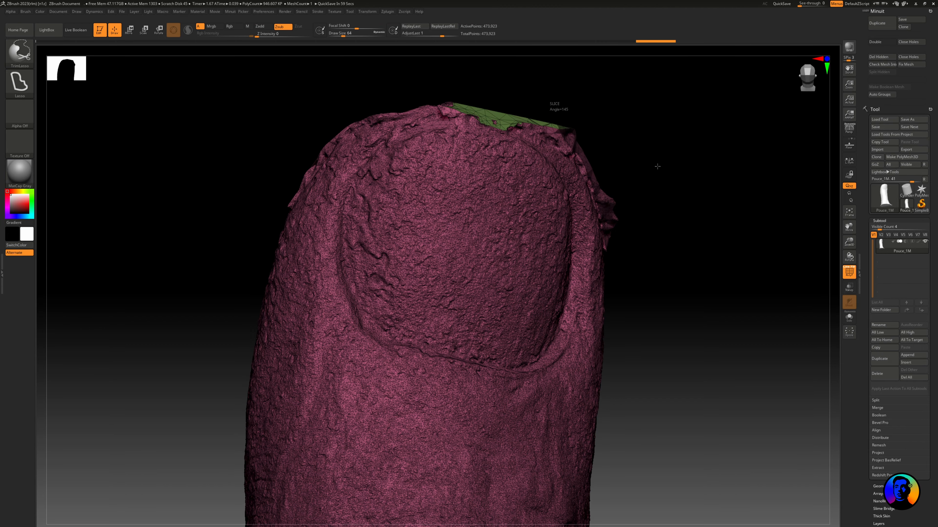
Trim the protrusions along the top and sloping back of the thumb's tip and merge the polygroups with Auto Groups.
{"action": "mouse_move", "coordinate": [647, 150]}
{"action": "left_mouse_down"}
{"action": "mouse_move", "coordinate": [622, 181]}
{"action": "mouse_move", "coordinate": [469, 153]}
{"action": "mouse_move", "coordinate": [533, 163]}
{"action": "left_mouse_up"}
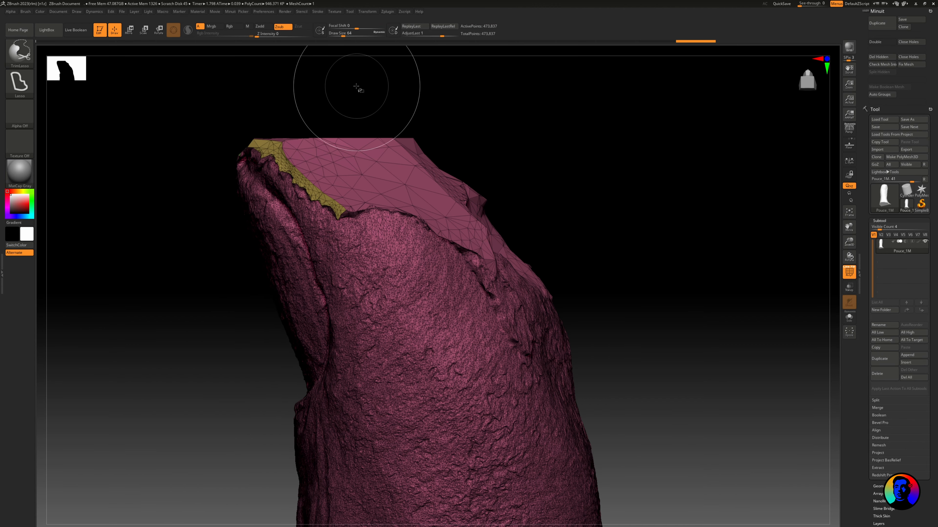
{"action": "left_click_drag", "start_coordinate": [298, 85], "coordinate": [375, 140], "text": "ctrl+shift"}
{"action": "left_click_drag", "start_coordinate": [458, 190], "coordinate": [477, 93], "text": "ctrl+shift"}
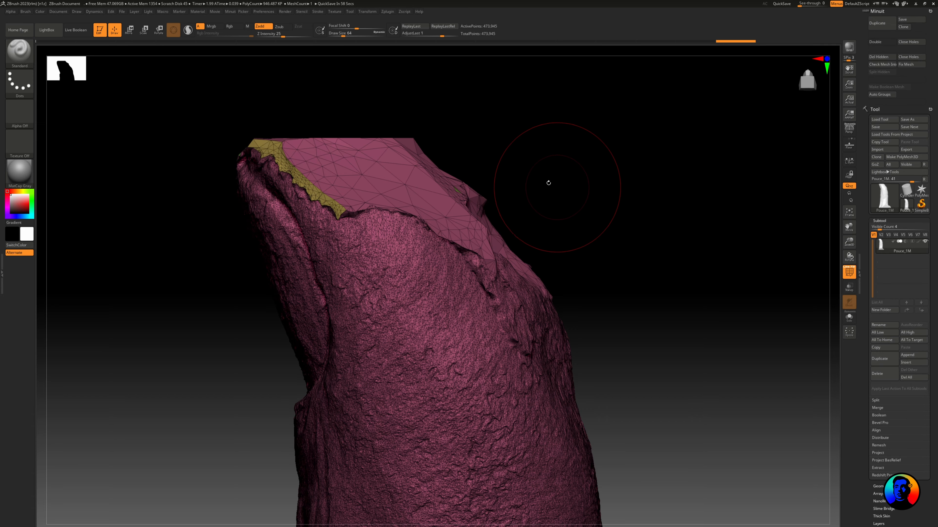
{"action": "mouse_move", "coordinate": [548, 182]}
{"action": "left_mouse_down"}
{"action": "mouse_move", "coordinate": [522, 184]}
{"action": "mouse_move", "coordinate": [568, 167]}
{"action": "left_mouse_up"}
{"action": "left_click", "coordinate": [882, 95]}
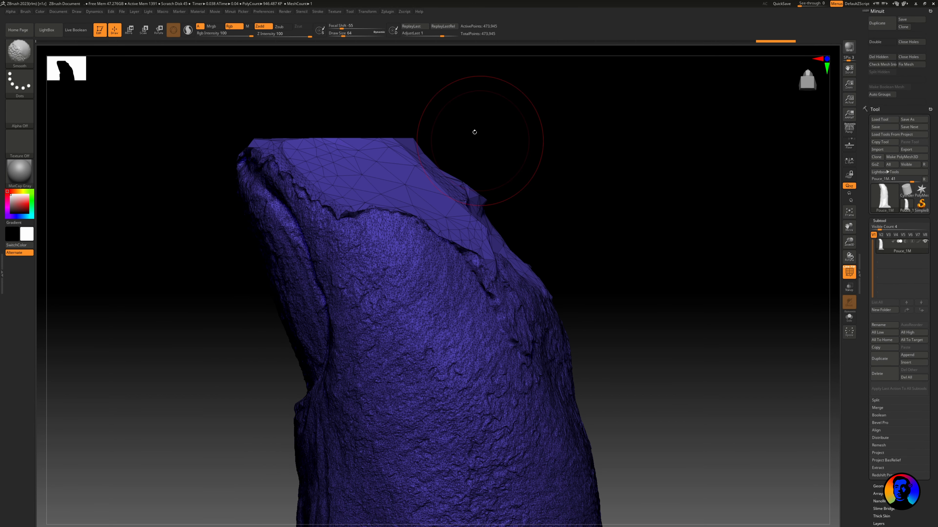
Round off the flat top and remaining corner spurs of the tip with TrimLasso cuts, refreshing the polygroups with Auto Groups.
{"action": "mouse_move", "coordinate": [295, 92]}
{"action": "left_mouse_down", "text": "ctrl+shift"}
{"action": "mouse_move", "coordinate": [323, 125]}
{"action": "mouse_move", "coordinate": [440, 184]}
{"action": "mouse_move", "coordinate": [518, 135]}
{"action": "mouse_move", "coordinate": [504, 166]}
{"action": "mouse_move", "coordinate": [462, 188]}
{"action": "mouse_move", "coordinate": [399, 180]}
{"action": "mouse_move", "coordinate": [490, 203]}
{"action": "mouse_move", "coordinate": [488, 159]}
{"action": "mouse_move", "coordinate": [486, 203]}
{"action": "mouse_move", "coordinate": [541, 203]}
{"action": "mouse_move", "coordinate": [588, 174]}
{"action": "mouse_move", "coordinate": [582, 153]}
{"action": "mouse_move", "coordinate": [593, 163]}
{"action": "left_mouse_up", "text": "ctrl+shift"}
{"action": "key", "text": "ctrl+shift"}
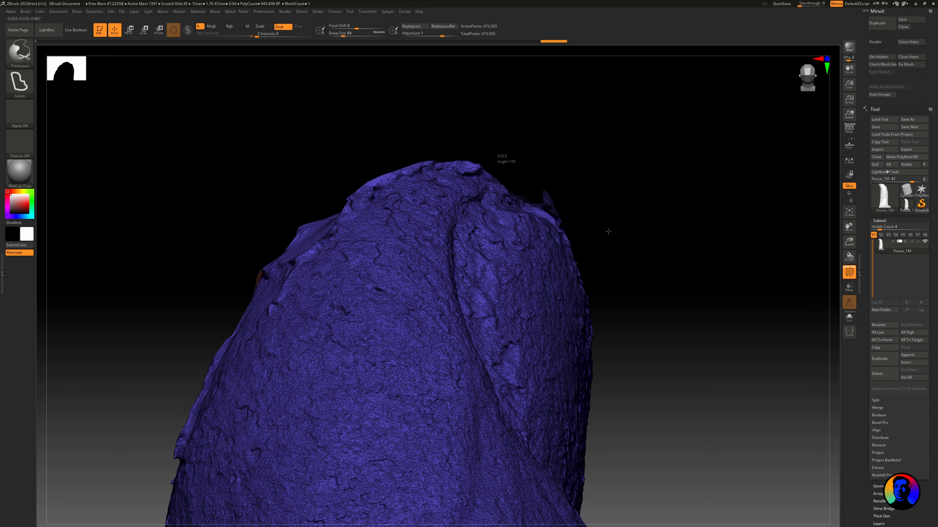
{"action": "mouse_move", "coordinate": [617, 179]}
{"action": "left_mouse_down"}
{"action": "mouse_move", "coordinate": [586, 204]}
{"action": "mouse_move", "coordinate": [613, 222]}
{"action": "left_mouse_up"}
{"action": "left_click", "coordinate": [881, 94]}
Delete the last hidden stray fragment and duplicate the cleaned thumb subtool.
{"action": "left_click_drag", "start_coordinate": [663, 145], "coordinate": [563, 134], "text": "alt"}
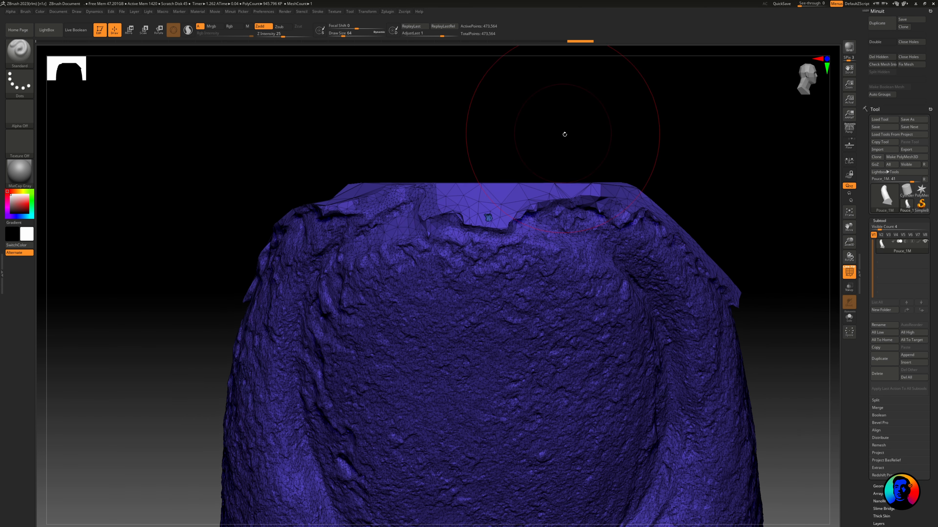
{"action": "left_click_drag", "start_coordinate": [775, 153], "coordinate": [794, 150]}
{"action": "key", "text": "ctrl+shift"}
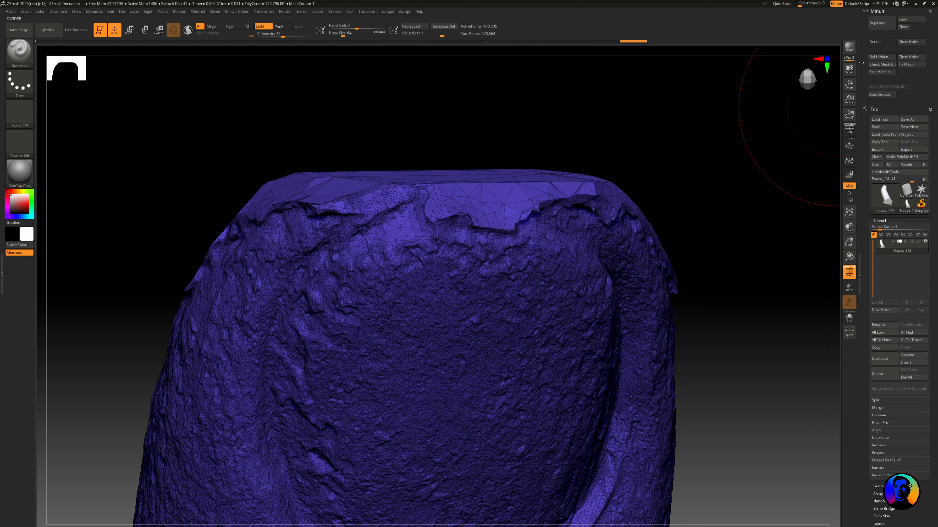
{"action": "left_click", "coordinate": [875, 60]}
{"action": "right_click_drag", "start_coordinate": [701, 259], "coordinate": [565, 211], "text": "ctrl"}
{"action": "left_click", "coordinate": [879, 358]}
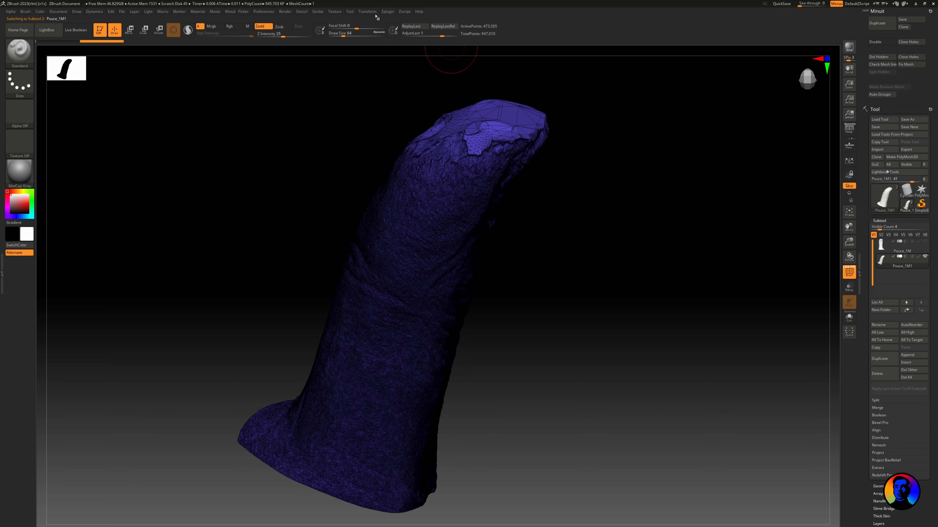
Try to smooth the faceted seam across the duplicate's cut tip with the Smooth brush.
{"action": "mouse_move", "coordinate": [480, 137]}
{"action": "right_mouse_down"}
{"action": "mouse_move", "coordinate": [477, 166]}
{"action": "mouse_move", "coordinate": [499, 188]}
{"action": "mouse_move", "coordinate": [474, 224]}
{"action": "right_mouse_up"}
{"action": "left_click_drag", "start_coordinate": [505, 200], "coordinate": [504, 235], "text": "shift"}
{"action": "right_click_drag", "start_coordinate": [530, 267], "coordinate": [527, 155]}
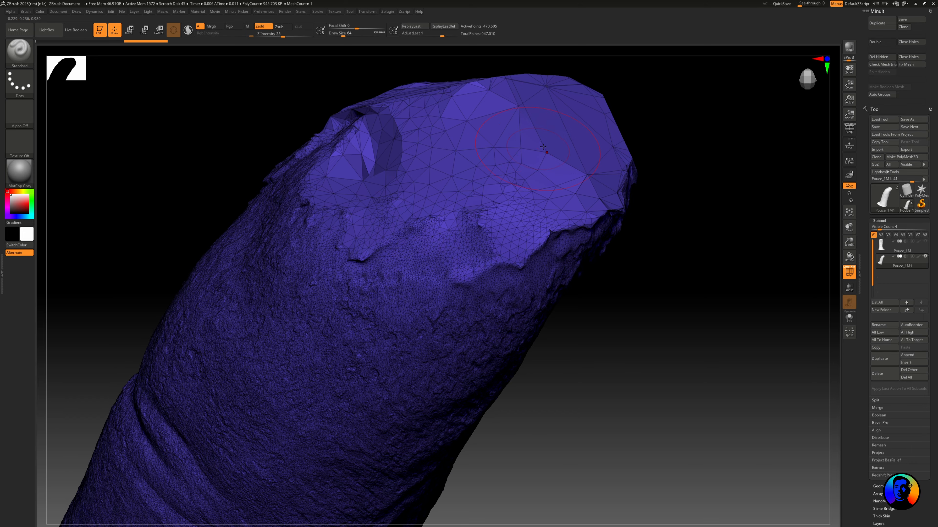
{"action": "key", "text": "ctrl+z"}
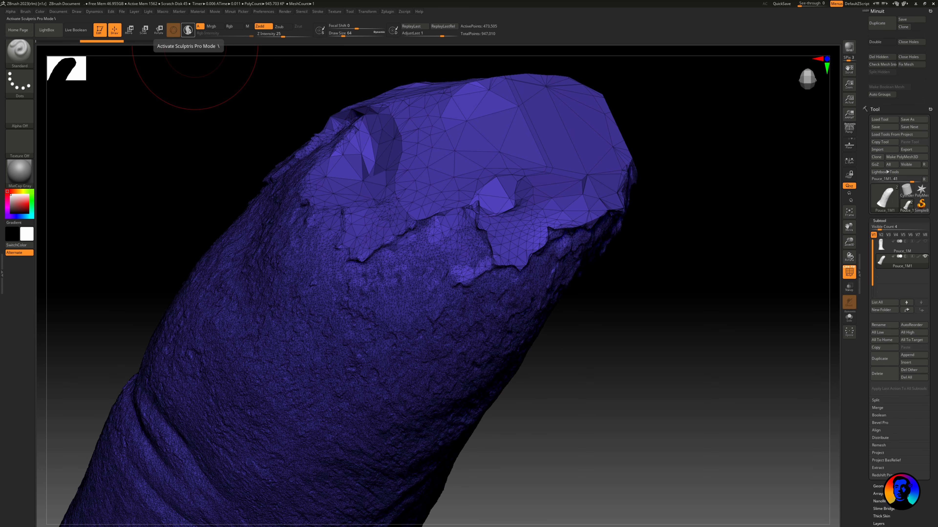
Activate Sculptris Pro mode and smooth the small faceted pit at the cap's lower edge with Draw Size 20.
{"action": "left_click", "coordinate": [189, 31]}
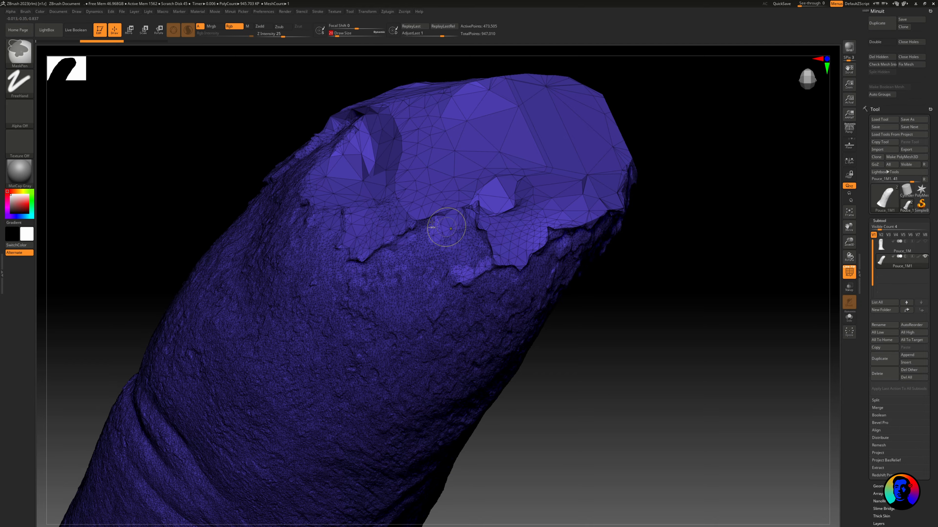
{"action": "right_click_drag", "start_coordinate": [444, 228], "coordinate": [503, 211], "text": "ctrl"}
{"action": "left_click_drag", "start_coordinate": [507, 204], "coordinate": [496, 209], "text": "shift"}
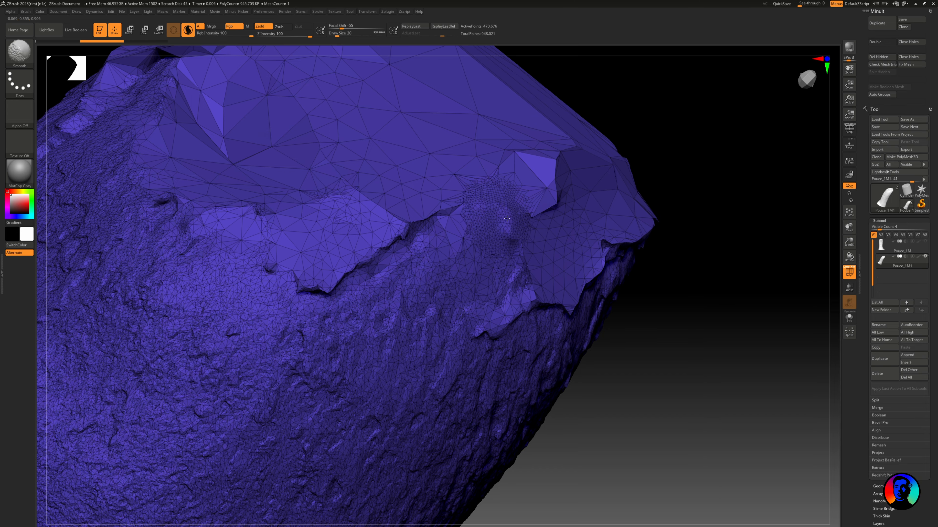
{"action": "mouse_move", "coordinate": [498, 210]}
{"action": "right_mouse_down"}
{"action": "mouse_move", "coordinate": [591, 222]}
{"action": "mouse_move", "coordinate": [494, 221]}
{"action": "mouse_move", "coordinate": [517, 211]}
{"action": "mouse_move", "coordinate": [535, 222]}
{"action": "mouse_move", "coordinate": [507, 194]}
{"action": "mouse_move", "coordinate": [497, 199]}
{"action": "right_mouse_up"}
{"action": "key", "text": "ctrl+z"}
{"action": "left_click_drag", "start_coordinate": [498, 199], "coordinate": [517, 211], "text": "shift"}
{"action": "right_click_drag", "start_coordinate": [566, 205], "coordinate": [567, 184]}
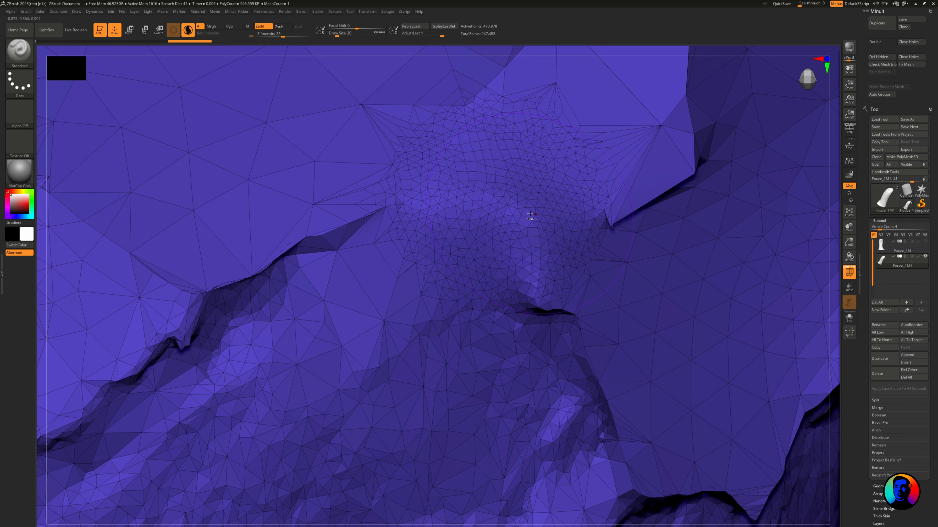
{"action": "mouse_move", "coordinate": [530, 213]}
{"action": "right_mouse_down", "text": "ctrl"}
{"action": "mouse_move", "coordinate": [531, 192]}
{"action": "mouse_move", "coordinate": [572, 213]}
{"action": "right_mouse_up", "text": "ctrl"}
{"action": "left_click_drag", "start_coordinate": [572, 212], "coordinate": [556, 216], "text": "shift"}
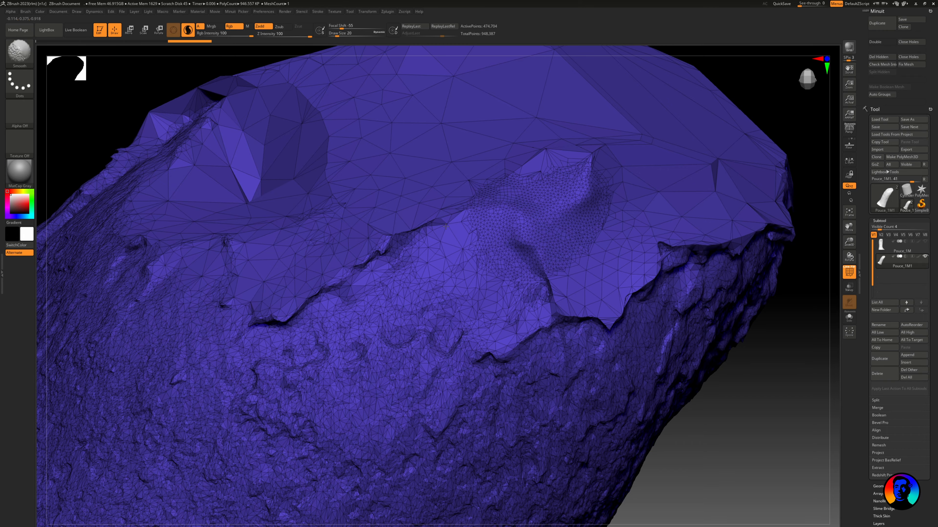
Smooth the jagged seam below the tip's cap and the deep faceted pit at its far end.
{"action": "left_click_drag", "start_coordinate": [446, 226], "coordinate": [364, 263], "text": "shift"}
{"action": "mouse_move", "coordinate": [364, 263]}
{"action": "right_mouse_down"}
{"action": "mouse_move", "coordinate": [395, 238]}
{"action": "mouse_move", "coordinate": [458, 227]}
{"action": "right_mouse_up"}
{"action": "mouse_move", "coordinate": [400, 285]}
{"action": "left_mouse_down", "text": "shift"}
{"action": "mouse_move", "coordinate": [354, 302]}
{"action": "mouse_move", "coordinate": [300, 214]}
{"action": "mouse_move", "coordinate": [271, 232]}
{"action": "left_mouse_up", "text": "shift"}
{"action": "mouse_move", "coordinate": [271, 233]}
{"action": "right_mouse_down", "text": "alt"}
{"action": "mouse_move", "coordinate": [417, 255]}
{"action": "mouse_move", "coordinate": [472, 251]}
{"action": "right_mouse_up", "text": "alt"}
{"action": "left_click_drag", "start_coordinate": [472, 252], "coordinate": [427, 207], "text": "shift"}
{"action": "mouse_move", "coordinate": [382, 172]}
{"action": "right_mouse_down", "text": "alt"}
{"action": "mouse_move", "coordinate": [444, 231]}
{"action": "mouse_move", "coordinate": [493, 226]}
{"action": "right_mouse_up", "text": "alt"}
{"action": "left_click_drag", "start_coordinate": [493, 226], "coordinate": [478, 160], "text": "shift"}
Smooth the stepped seam between the faceted cap and the textured skin along the side of the thumb's tip.
{"action": "mouse_move", "coordinate": [417, 126]}
{"action": "right_mouse_down", "text": "alt"}
{"action": "mouse_move", "coordinate": [434, 218]}
{"action": "mouse_move", "coordinate": [468, 210]}
{"action": "mouse_move", "coordinate": [443, 166]}
{"action": "right_mouse_up", "text": "alt"}
{"action": "mouse_move", "coordinate": [443, 166]}
{"action": "left_mouse_down", "text": "shift"}
{"action": "mouse_move", "coordinate": [394, 135]}
{"action": "mouse_move", "coordinate": [443, 163]}
{"action": "left_mouse_up", "text": "shift"}
{"action": "mouse_move", "coordinate": [443, 163]}
{"action": "right_mouse_down", "text": "alt"}
{"action": "mouse_move", "coordinate": [480, 334]}
{"action": "mouse_move", "coordinate": [460, 328]}
{"action": "right_mouse_up", "text": "alt"}
{"action": "left_click_drag", "start_coordinate": [460, 329], "coordinate": [423, 297], "text": "shift"}
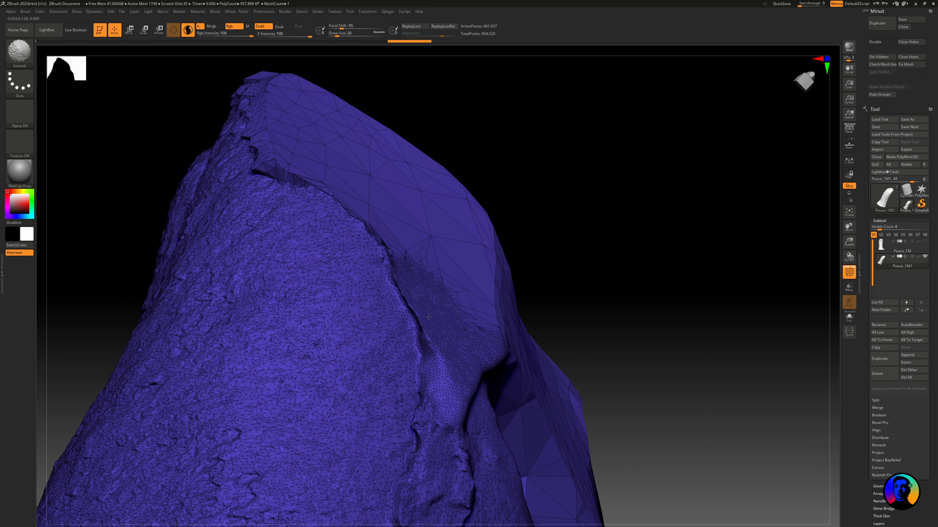
{"action": "left_click_drag", "start_coordinate": [406, 263], "coordinate": [396, 255], "text": "shift"}
{"action": "right_click_drag", "start_coordinate": [395, 255], "coordinate": [426, 315], "text": "alt"}
{"action": "right_click_drag", "start_coordinate": [426, 315], "coordinate": [476, 333]}
{"action": "left_click_drag", "start_coordinate": [476, 332], "coordinate": [446, 322], "text": "shift"}
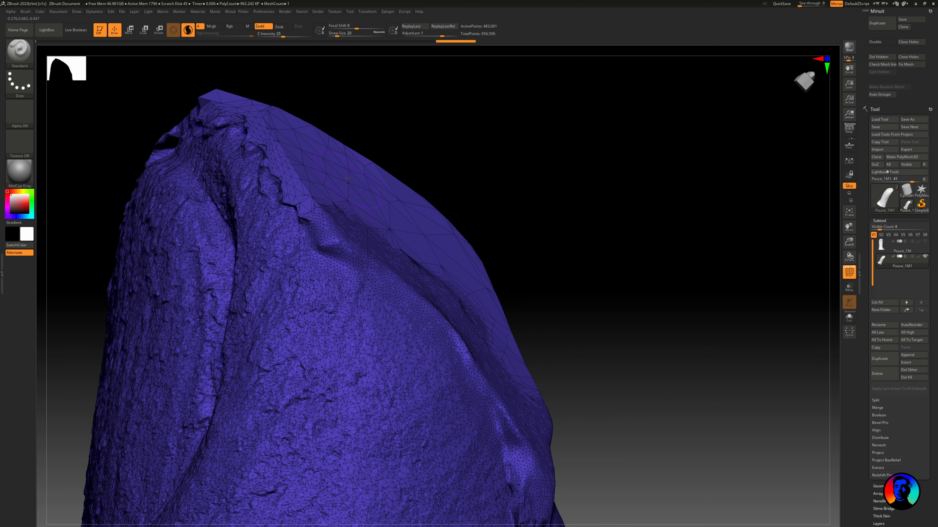
Smooth the seam where the cap meets the skin beside and above the thumbnail.
{"action": "mouse_move", "coordinate": [347, 178]}
{"action": "right_mouse_down"}
{"action": "mouse_move", "coordinate": [391, 266]}
{"action": "mouse_move", "coordinate": [362, 255]}
{"action": "right_mouse_up"}
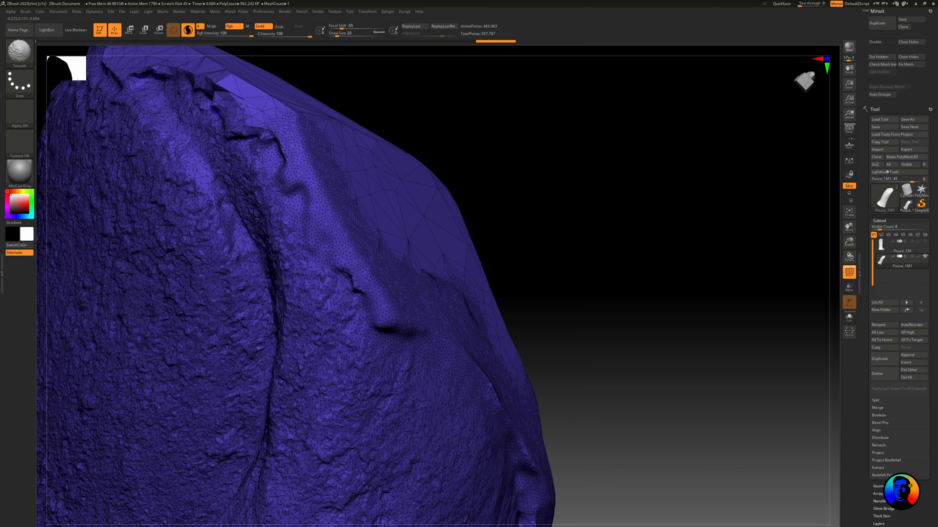
{"action": "left_click_drag", "start_coordinate": [355, 263], "coordinate": [321, 185], "text": "shift"}
{"action": "mouse_move", "coordinate": [321, 185]}
{"action": "right_mouse_down", "text": "alt"}
{"action": "mouse_move", "coordinate": [345, 224]}
{"action": "mouse_move", "coordinate": [381, 241]}
{"action": "right_mouse_up", "text": "alt"}
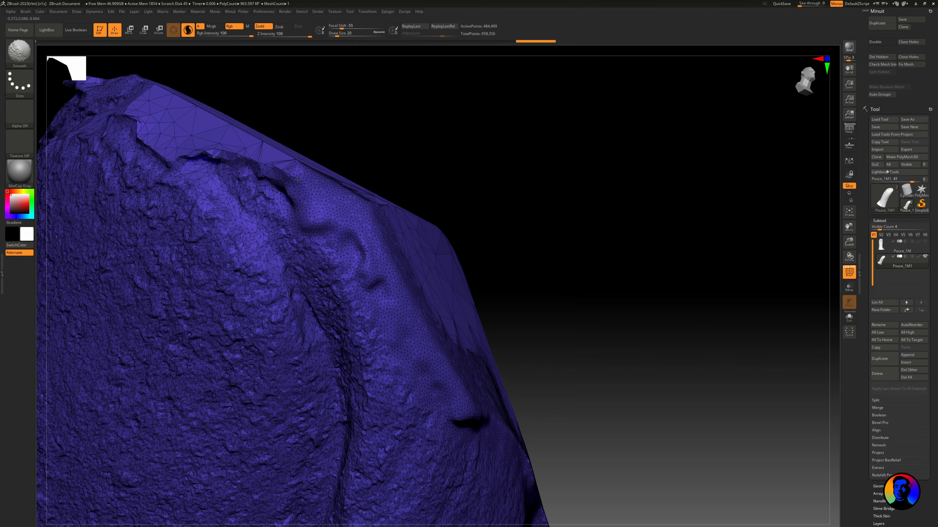
{"action": "left_click_drag", "start_coordinate": [297, 180], "coordinate": [203, 128], "text": "shift"}
{"action": "right_click_drag", "start_coordinate": [202, 127], "coordinate": [338, 170], "text": "alt"}
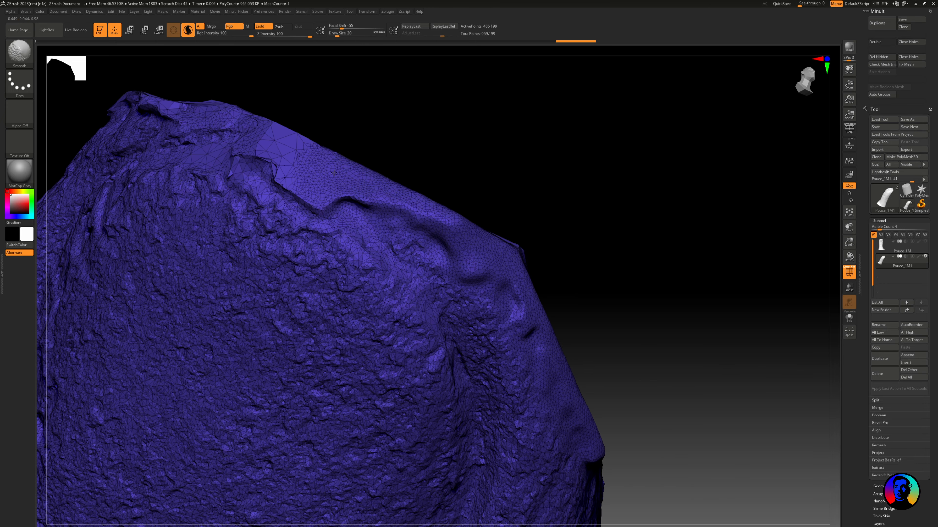
{"action": "left_click_drag", "start_coordinate": [354, 173], "coordinate": [254, 111], "text": "shift"}
{"action": "right_click_drag", "start_coordinate": [254, 111], "coordinate": [513, 238], "text": "alt"}
{"action": "left_click_drag", "start_coordinate": [513, 238], "coordinate": [510, 250], "text": "shift"}
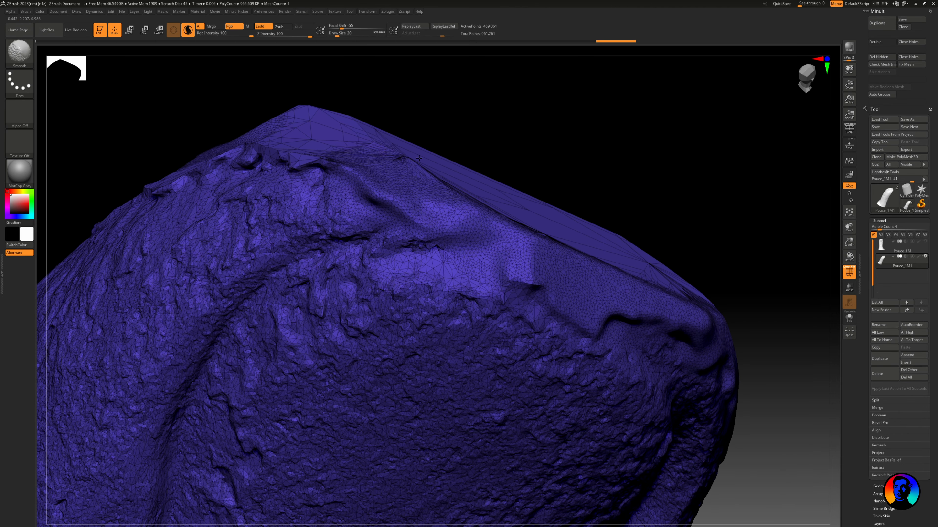
Smooth the faceted seam along the cap's rim above and beside the thumbnail.
{"action": "left_click_drag", "start_coordinate": [287, 147], "coordinate": [258, 135], "text": "shift"}
{"action": "right_click_drag", "start_coordinate": [259, 135], "coordinate": [458, 216], "text": "alt"}
{"action": "left_click_drag", "start_coordinate": [458, 216], "coordinate": [319, 164], "text": "shift"}
{"action": "mouse_move", "coordinate": [320, 164]}
{"action": "right_mouse_down", "text": "alt"}
{"action": "mouse_move", "coordinate": [432, 201]}
{"action": "mouse_move", "coordinate": [428, 225]}
{"action": "right_mouse_up", "text": "alt"}
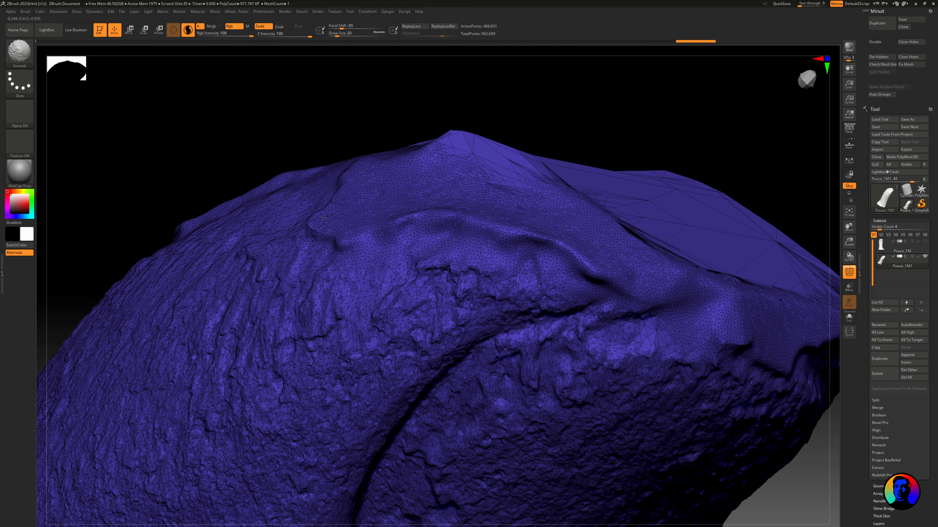
{"action": "right_click_drag", "start_coordinate": [356, 196], "coordinate": [398, 229], "text": "alt"}
{"action": "left_click_drag", "start_coordinate": [373, 201], "coordinate": [351, 189], "text": "shift"}
{"action": "mouse_move", "coordinate": [351, 188]}
{"action": "right_mouse_down", "text": "ctrl"}
{"action": "mouse_move", "coordinate": [307, 169]}
{"action": "mouse_move", "coordinate": [347, 172]}
{"action": "mouse_move", "coordinate": [368, 114]}
{"action": "mouse_move", "coordinate": [371, 203]}
{"action": "mouse_move", "coordinate": [325, 163]}
{"action": "right_mouse_up", "text": "ctrl"}
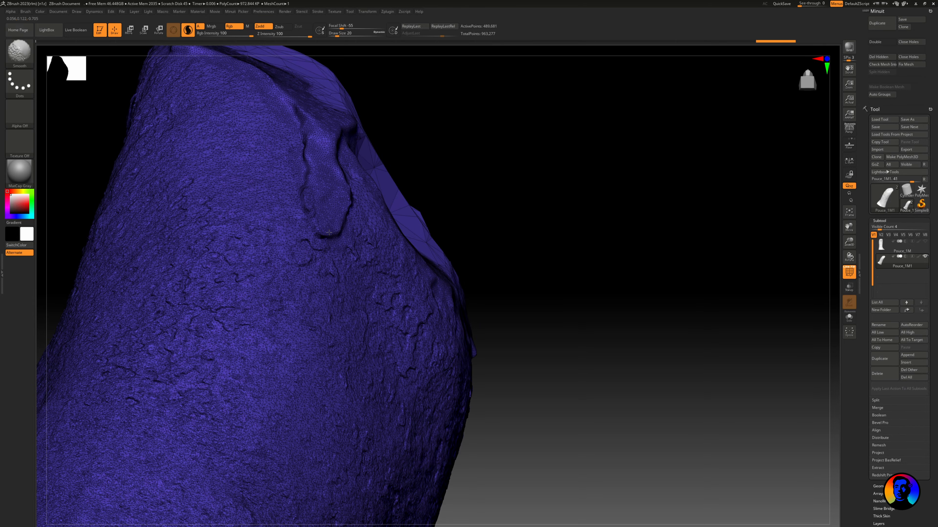
Set Draw Size to 60 and smooth the large faceted cap and its lower hollow across the thumb's tip.
{"action": "right_click_drag", "start_coordinate": [411, 170], "coordinate": [360, 174]}
{"action": "right_click_drag", "start_coordinate": [360, 174], "coordinate": [457, 197], "text": "ctrl"}
{"action": "right_click_drag", "start_coordinate": [381, 126], "coordinate": [408, 220]}
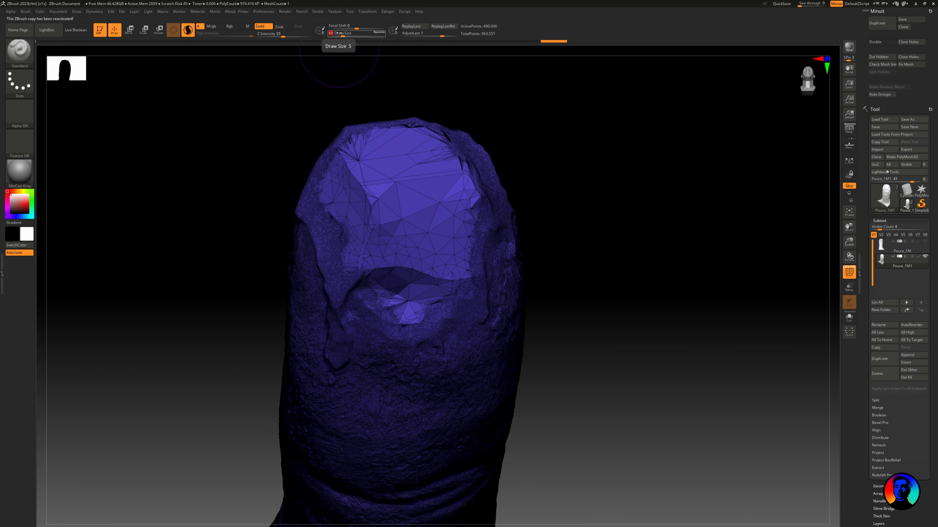
{"action": "right_click_drag", "start_coordinate": [386, 175], "coordinate": [413, 176], "text": "ctrl"}
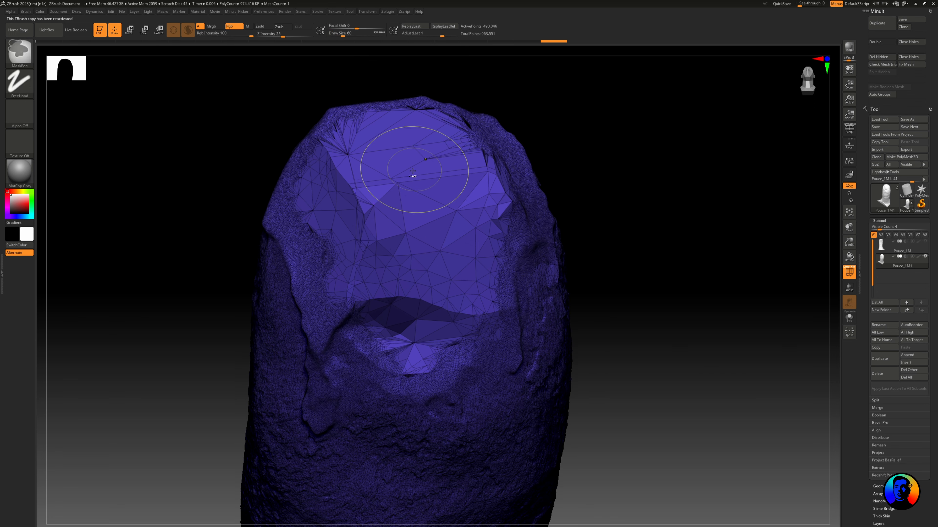
{"action": "left_click_drag", "start_coordinate": [413, 176], "coordinate": [402, 195], "text": "shift"}
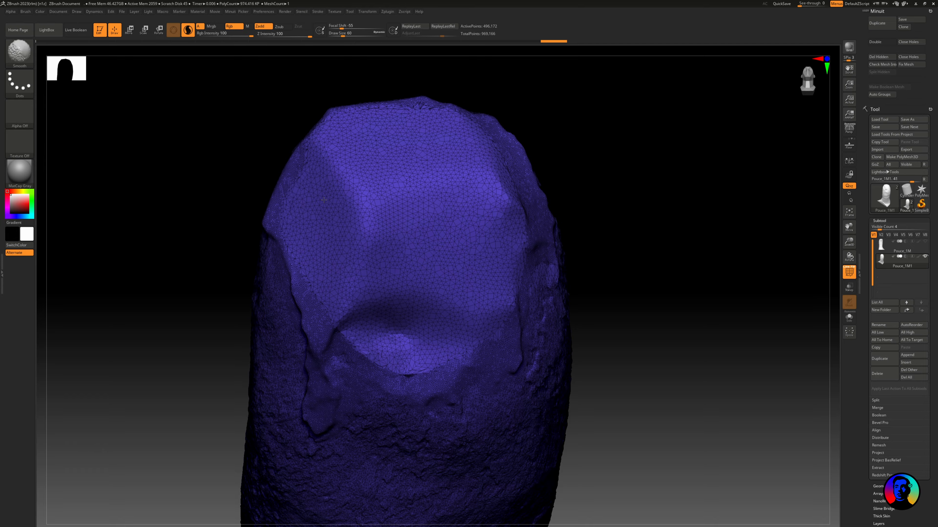
{"action": "left_click_drag", "start_coordinate": [324, 200], "coordinate": [303, 185], "text": "shift"}
{"action": "right_click_drag", "start_coordinate": [302, 185], "coordinate": [416, 305]}
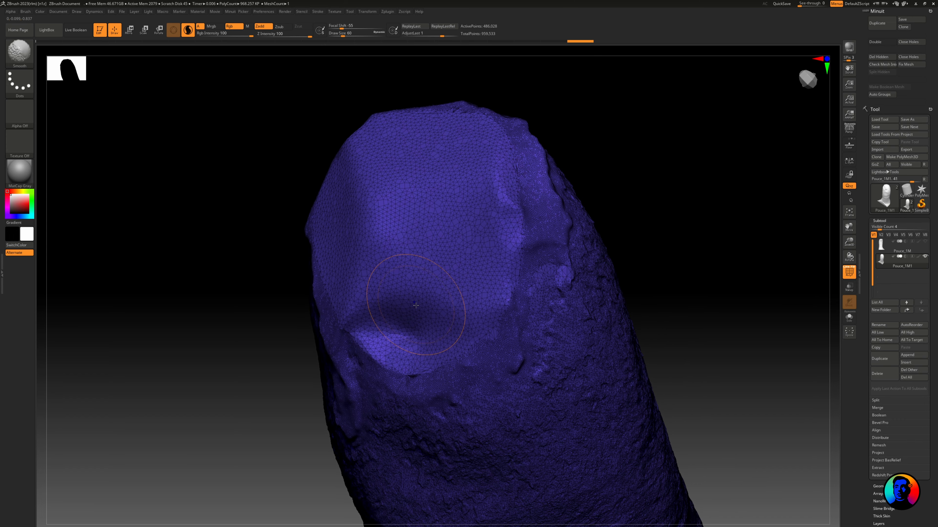
{"action": "mouse_move", "coordinate": [391, 336]}
{"action": "left_mouse_down", "text": "shift"}
{"action": "mouse_move", "coordinate": [380, 356]}
{"action": "mouse_move", "coordinate": [413, 360]}
{"action": "left_mouse_up", "text": "shift"}
Hide the polygon wireframe and inspect the smoothed tip from several sides.
{"action": "mouse_move", "coordinate": [413, 360]}
{"action": "right_mouse_down"}
{"action": "mouse_move", "coordinate": [480, 318]}
{"action": "mouse_move", "coordinate": [403, 247]}
{"action": "right_mouse_up"}
{"action": "mouse_move", "coordinate": [402, 247]}
{"action": "right_mouse_down", "text": "ctrl"}
{"action": "mouse_move", "coordinate": [363, 242]}
{"action": "mouse_move", "coordinate": [508, 260]}
{"action": "mouse_move", "coordinate": [533, 159]}
{"action": "right_mouse_up", "text": "ctrl"}
{"action": "left_click", "coordinate": [849, 272]}
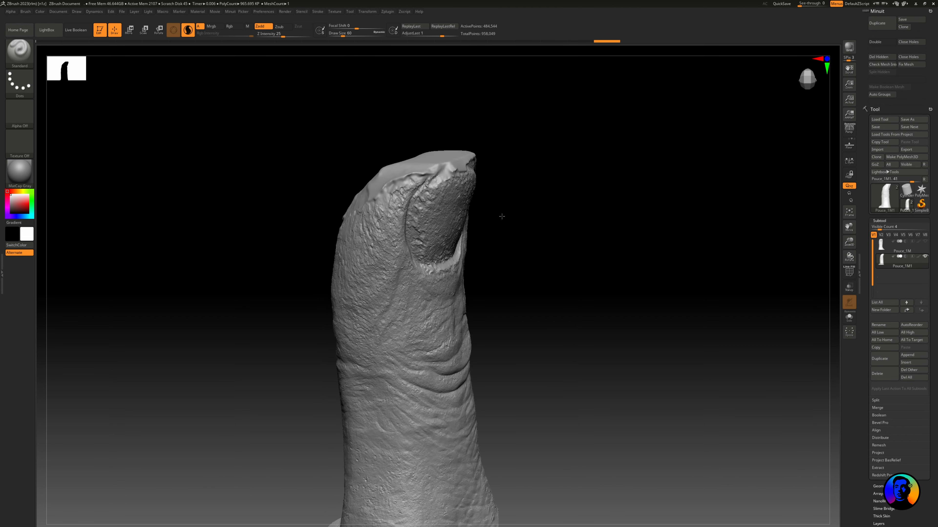
{"action": "right_click_drag", "start_coordinate": [498, 212], "coordinate": [594, 242]}
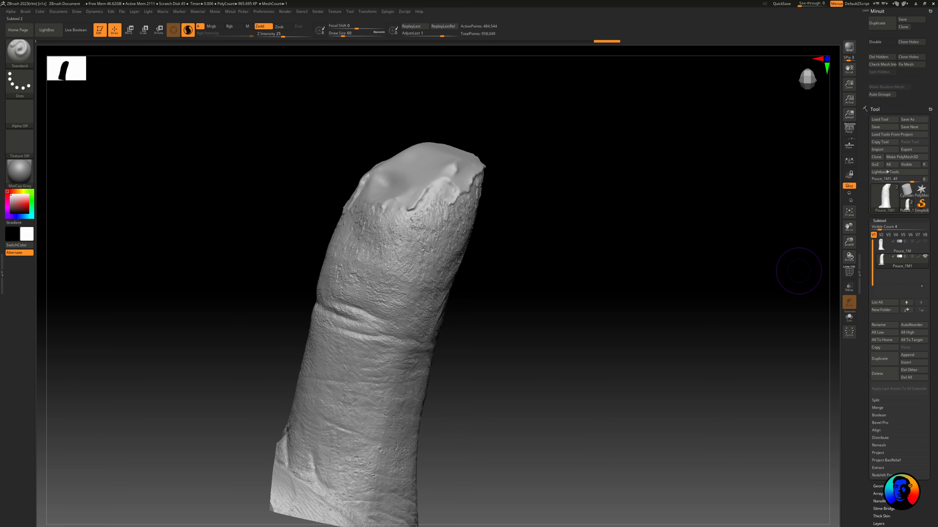
{"action": "scroll", "coordinate": [840, 283], "scroll_direction": "up", "scroll_amount": 5}
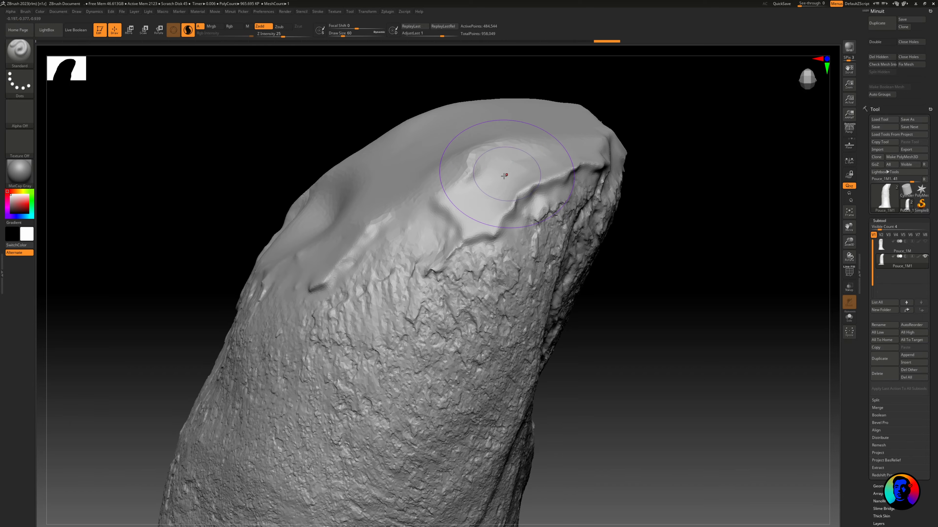
{"action": "mouse_move", "coordinate": [542, 146]}
{"action": "right_mouse_down"}
{"action": "mouse_move", "coordinate": [290, 156]}
{"action": "mouse_move", "coordinate": [370, 133]}
{"action": "right_mouse_up"}
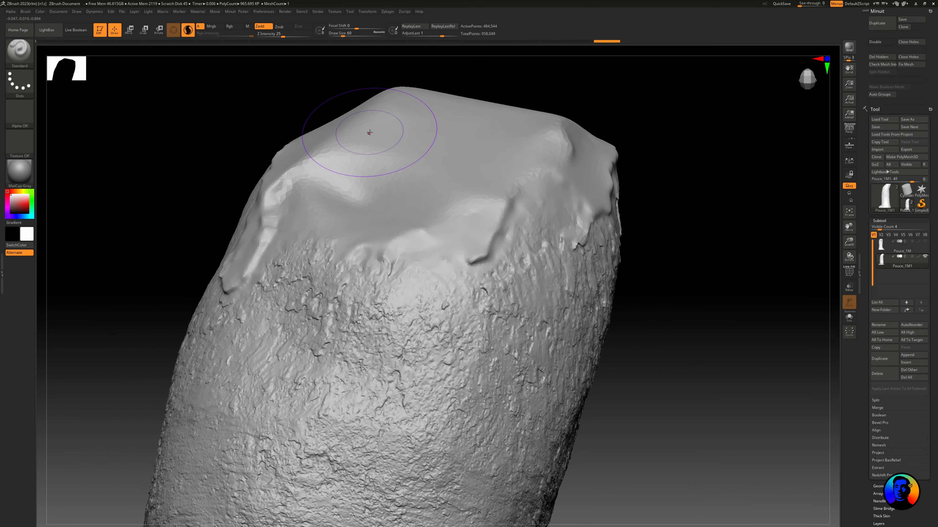
Choose SmoothPeaks as the smoothing brush, set Draw Size to 20 and smooth the raised seam below the cap.
{"action": "key", "text": "b"}
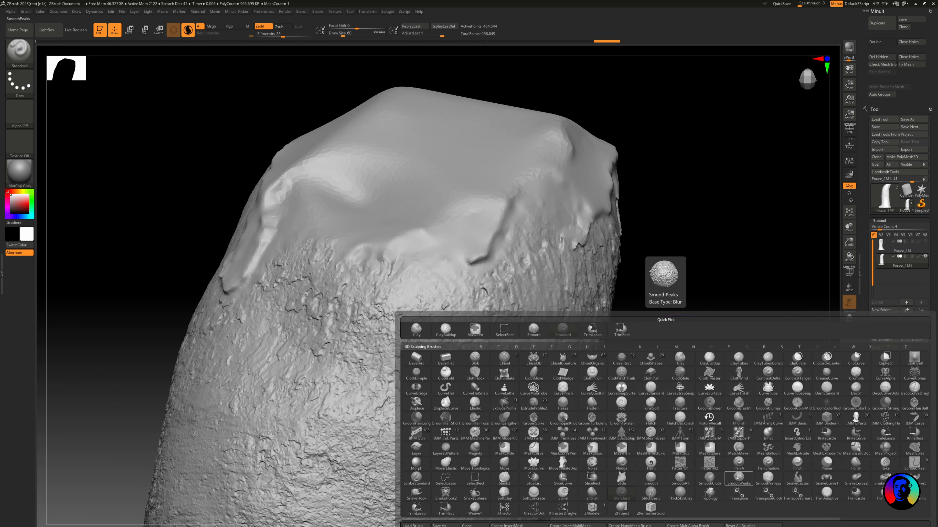
{"action": "left_click", "coordinate": [739, 479]}
{"action": "left_click", "coordinate": [716, 489]}
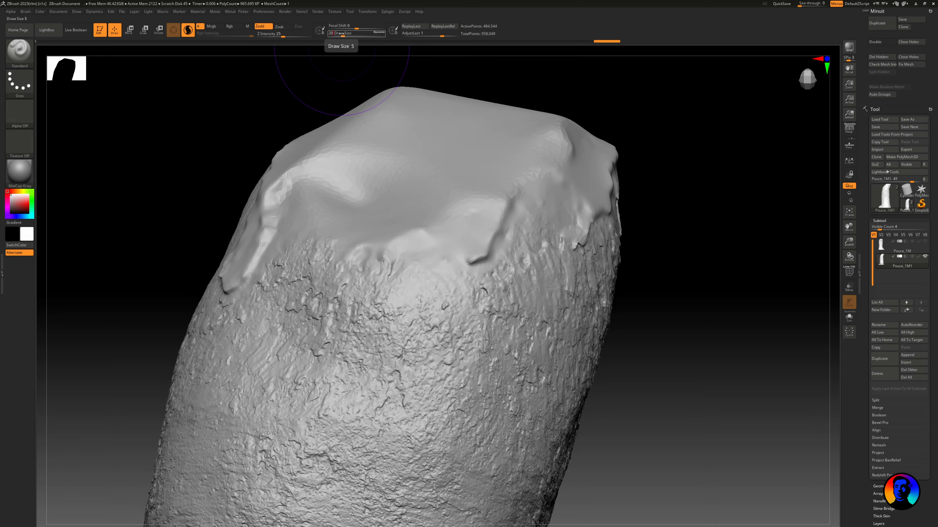
{"action": "mouse_move", "coordinate": [481, 297]}
{"action": "right_mouse_down", "text": "ctrl"}
{"action": "mouse_move", "coordinate": [476, 288]}
{"action": "mouse_move", "coordinate": [142, 296]}
{"action": "mouse_move", "coordinate": [372, 254]}
{"action": "mouse_move", "coordinate": [347, 248]}
{"action": "right_mouse_up", "text": "ctrl"}
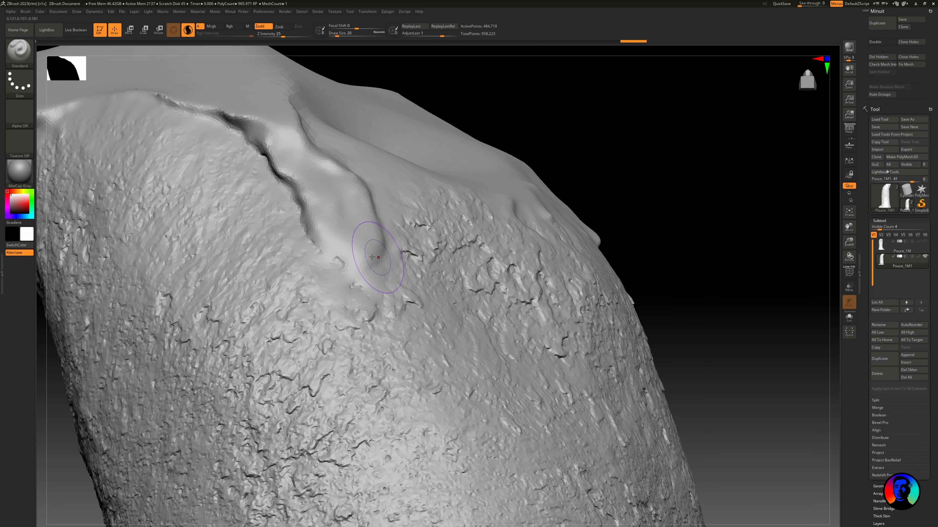
{"action": "right_click_drag", "start_coordinate": [377, 259], "coordinate": [476, 277]}
{"action": "right_click_drag", "start_coordinate": [585, 260], "coordinate": [377, 242], "text": "alt"}
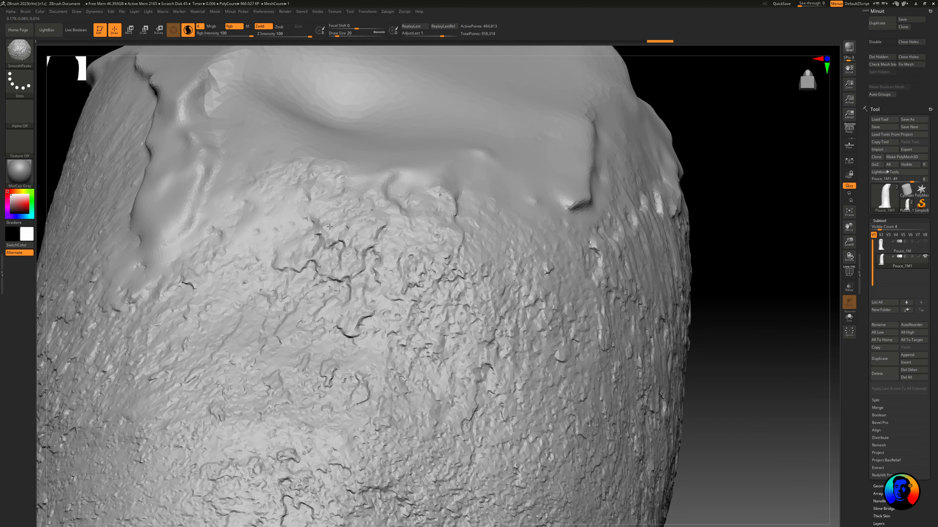
{"action": "mouse_move", "coordinate": [327, 244]}
{"action": "left_mouse_down", "text": "shift"}
{"action": "mouse_move", "coordinate": [336, 272]}
{"action": "mouse_move", "coordinate": [388, 314]}
{"action": "mouse_move", "coordinate": [476, 285]}
{"action": "left_mouse_up", "text": "shift"}
Smooth the raised edges where the cap meets the textured skin around the side of the tip.
{"action": "mouse_move", "coordinate": [569, 256]}
{"action": "right_mouse_down"}
{"action": "mouse_move", "coordinate": [516, 255]}
{"action": "mouse_move", "coordinate": [576, 211]}
{"action": "right_mouse_up"}
{"action": "left_click_drag", "start_coordinate": [576, 210], "coordinate": [609, 221], "text": "shift"}
{"action": "mouse_move", "coordinate": [406, 236]}
{"action": "left_mouse_down", "text": "shift"}
{"action": "mouse_move", "coordinate": [425, 249]}
{"action": "mouse_move", "coordinate": [402, 292]}
{"action": "mouse_move", "coordinate": [318, 262]}
{"action": "left_mouse_up", "text": "shift"}
{"action": "right_click_drag", "start_coordinate": [317, 262], "coordinate": [498, 207]}
{"action": "left_click_drag", "start_coordinate": [498, 206], "coordinate": [532, 187], "text": "shift"}
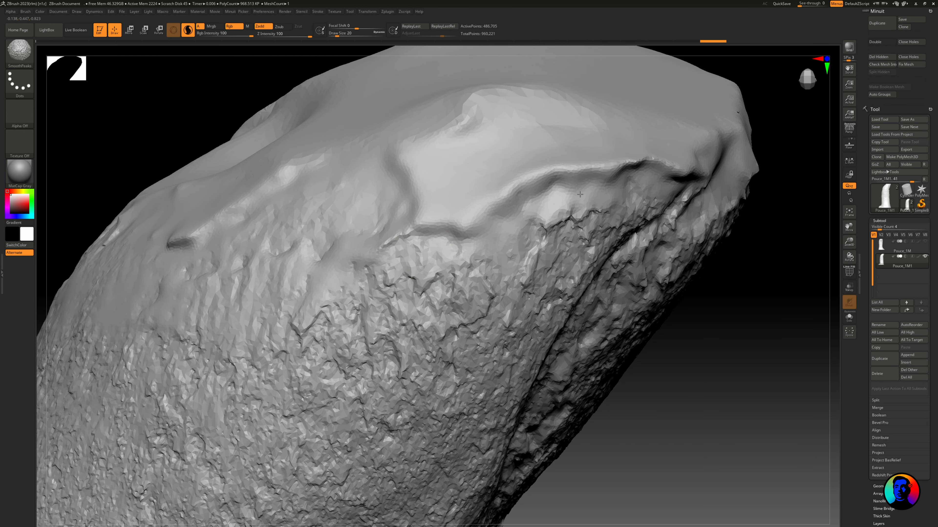
{"action": "mouse_move", "coordinate": [656, 171]}
{"action": "right_mouse_down"}
{"action": "mouse_move", "coordinate": [576, 199]}
{"action": "mouse_move", "coordinate": [369, 244]}
{"action": "right_mouse_up"}
{"action": "mouse_move", "coordinate": [369, 243]}
{"action": "left_mouse_down", "text": "shift"}
{"action": "mouse_move", "coordinate": [351, 281]}
{"action": "mouse_move", "coordinate": [288, 314]}
{"action": "left_mouse_up", "text": "shift"}
Smooth the raised ridges between the cap and the upper edge of the thumbnail with SmoothPeaks.
{"action": "mouse_move", "coordinate": [598, 197]}
{"action": "right_mouse_down"}
{"action": "mouse_move", "coordinate": [518, 194]}
{"action": "mouse_move", "coordinate": [517, 212]}
{"action": "right_mouse_up"}
{"action": "left_click_drag", "start_coordinate": [454, 222], "coordinate": [414, 252], "text": "shift"}
{"action": "left_click_drag", "start_coordinate": [546, 243], "coordinate": [609, 218], "text": "shift"}
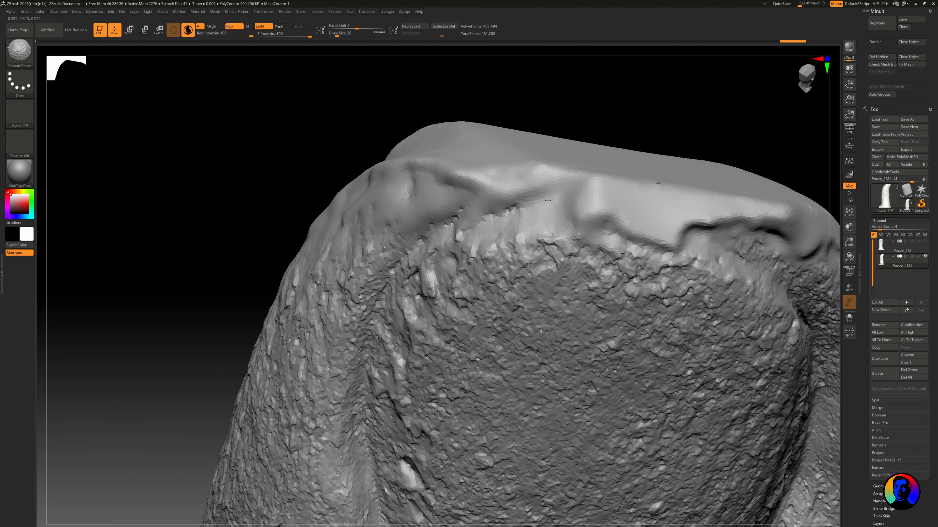
{"action": "right_click_drag", "start_coordinate": [609, 218], "coordinate": [521, 226]}
{"action": "left_click_drag", "start_coordinate": [582, 245], "coordinate": [577, 255], "text": "shift"}
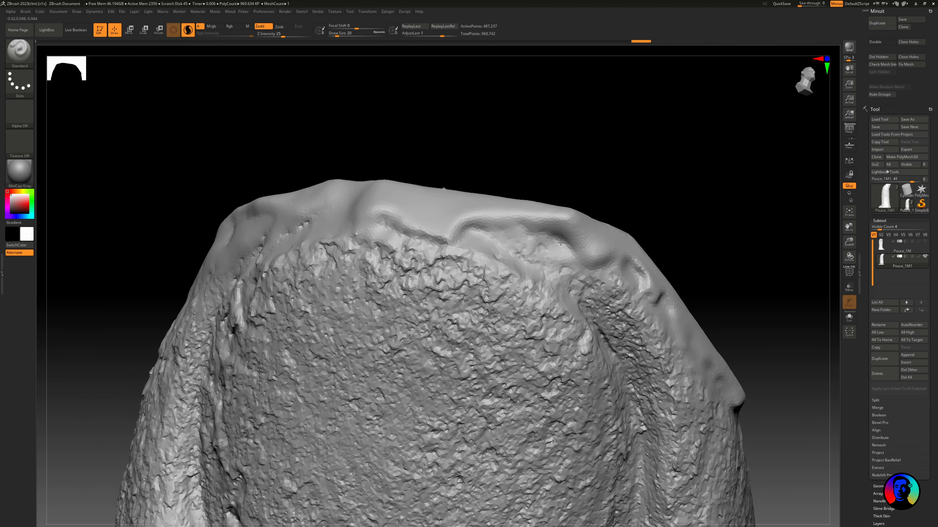
Smooth the ridge running down the side of the cap beyond the thumbnail and show the wireframe again.
{"action": "right_click_drag", "start_coordinate": [577, 255], "coordinate": [478, 215]}
{"action": "right_click_drag", "start_coordinate": [561, 328], "coordinate": [457, 221]}
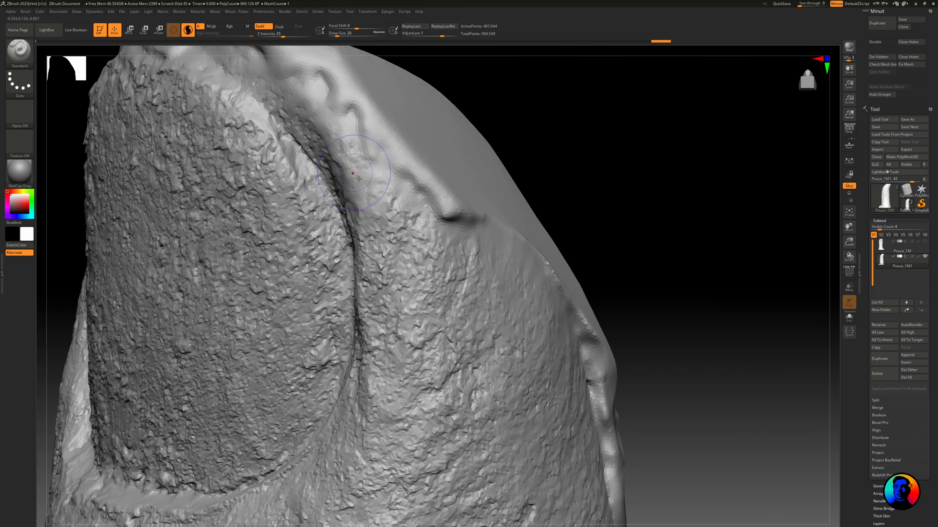
{"action": "left_click_drag", "start_coordinate": [425, 244], "coordinate": [457, 210], "text": "shift"}
{"action": "mouse_move", "coordinate": [424, 204]}
{"action": "right_mouse_down", "text": "ctrl"}
{"action": "mouse_move", "coordinate": [387, 258]}
{"action": "mouse_move", "coordinate": [480, 240]}
{"action": "mouse_move", "coordinate": [571, 294]}
{"action": "right_mouse_up", "text": "ctrl"}
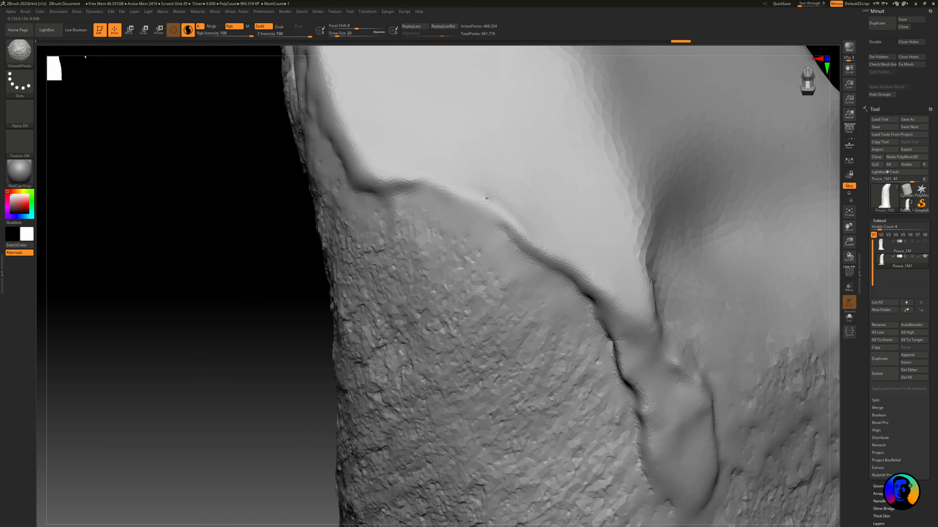
{"action": "left_click_drag", "start_coordinate": [598, 302], "coordinate": [607, 257], "text": "shift"}
{"action": "key", "text": "shift+f"}
{"action": "mouse_move", "coordinate": [487, 198]}
{"action": "right_mouse_down", "text": "ctrl"}
{"action": "mouse_move", "coordinate": [471, 209]}
{"action": "mouse_move", "coordinate": [488, 225]}
{"action": "mouse_move", "coordinate": [502, 211]}
{"action": "mouse_move", "coordinate": [487, 199]}
{"action": "mouse_move", "coordinate": [444, 222]}
{"action": "mouse_move", "coordinate": [549, 235]}
{"action": "mouse_move", "coordinate": [560, 318]}
{"action": "mouse_move", "coordinate": [517, 302]}
{"action": "mouse_move", "coordinate": [486, 279]}
{"action": "mouse_move", "coordinate": [617, 217]}
{"action": "mouse_move", "coordinate": [649, 266]}
{"action": "right_mouse_up", "text": "ctrl"}
Choose SmoothValleys as the smoothing brush and soften the grooves along the side seam of the tip.
{"action": "key", "text": "b"}
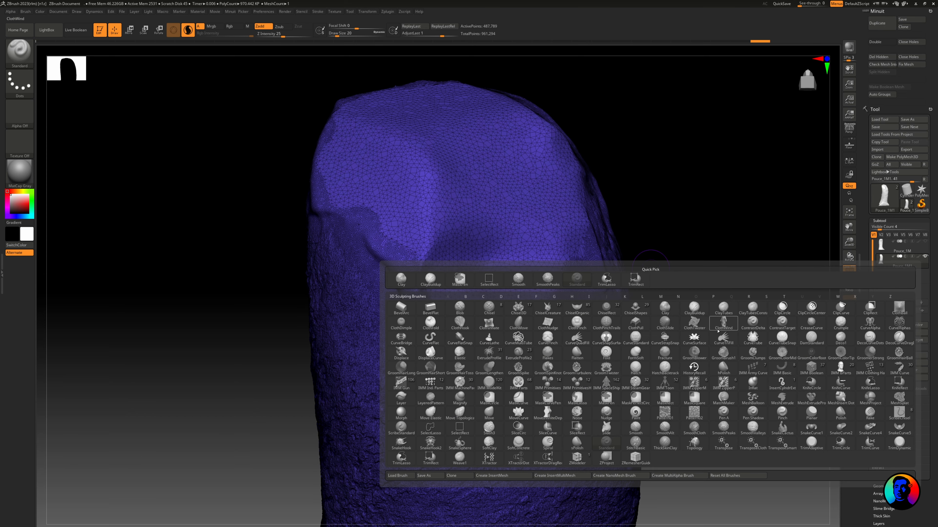
{"action": "left_click", "coordinate": [753, 429]}
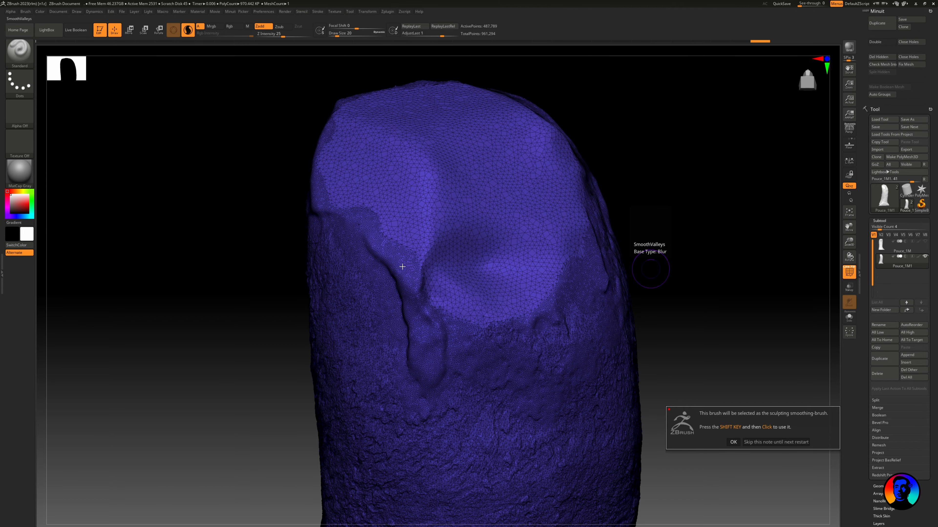
{"action": "left_click", "coordinate": [756, 442]}
{"action": "right_click_drag", "start_coordinate": [607, 387], "coordinate": [398, 297]}
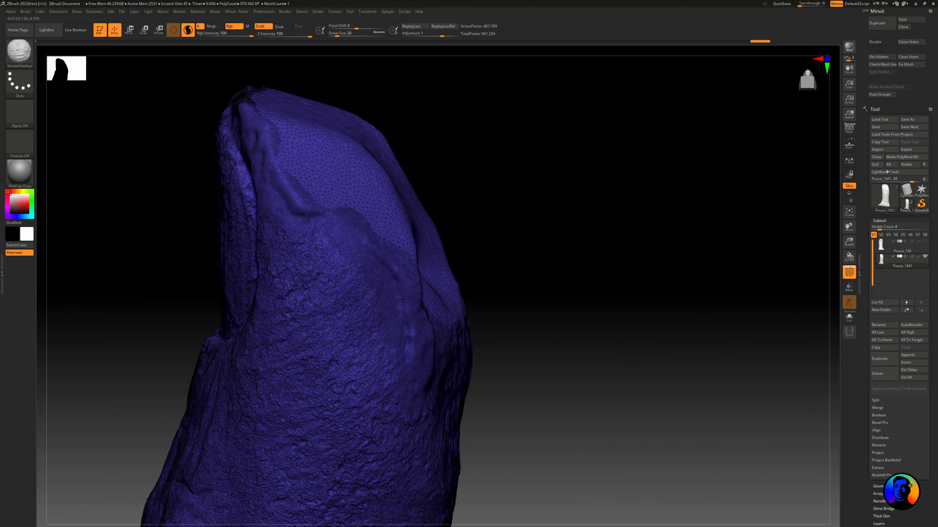
{"action": "left_click_drag", "start_coordinate": [376, 269], "coordinate": [358, 255], "text": "shift"}
{"action": "mouse_move", "coordinate": [278, 200]}
{"action": "right_mouse_down", "text": "alt"}
{"action": "mouse_move", "coordinate": [348, 230]}
{"action": "mouse_move", "coordinate": [377, 268]}
{"action": "right_mouse_up", "text": "alt"}
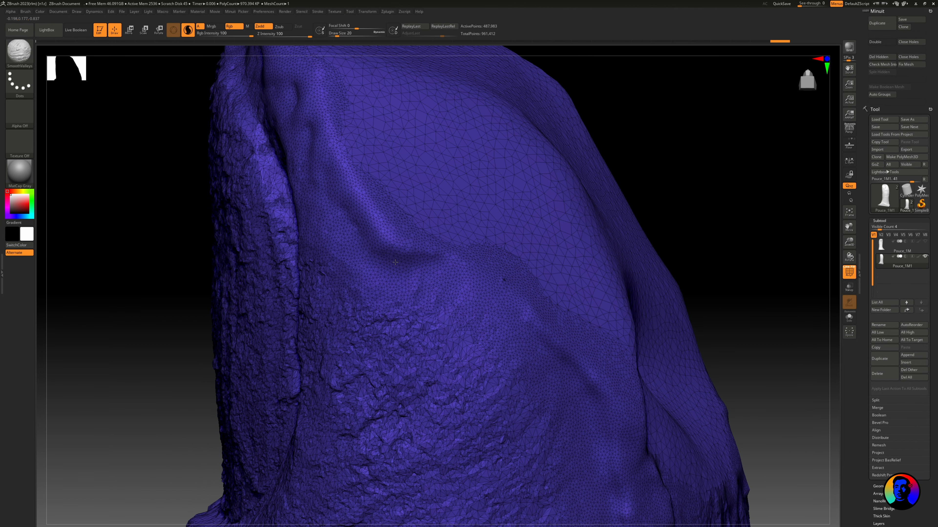
{"action": "left_click_drag", "start_coordinate": [395, 262], "coordinate": [401, 256], "text": "shift"}
{"action": "right_click_drag", "start_coordinate": [401, 256], "coordinate": [432, 215]}
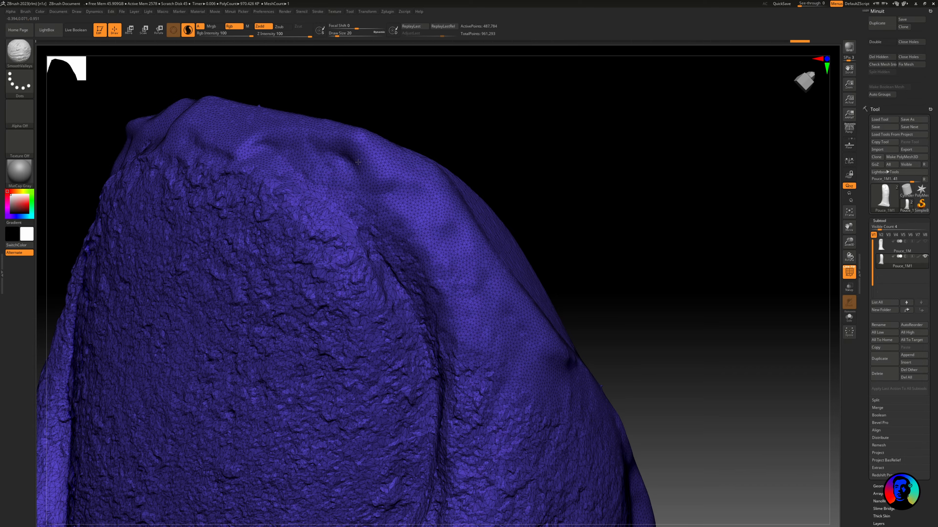
Smooth the dents and grooves along the tip's rim above the thumbnail with SmoothValleys.
{"action": "right_click_drag", "start_coordinate": [334, 141], "coordinate": [388, 221]}
{"action": "left_click_drag", "start_coordinate": [384, 226], "coordinate": [424, 226], "text": "shift"}
{"action": "right_click_drag", "start_coordinate": [425, 227], "coordinate": [463, 189]}
{"action": "left_click_drag", "start_coordinate": [383, 232], "coordinate": [395, 225], "text": "shift"}
{"action": "right_click_drag", "start_coordinate": [395, 225], "coordinate": [452, 177]}
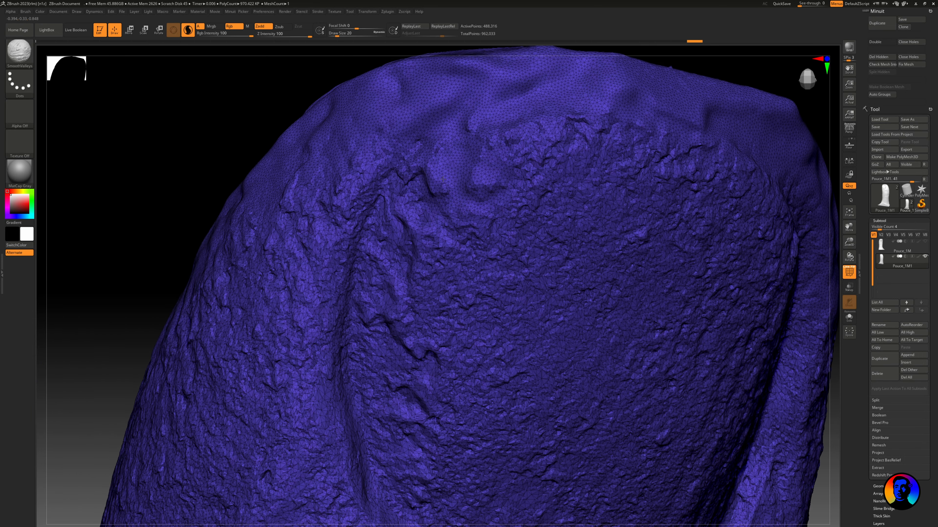
{"action": "mouse_move", "coordinate": [425, 192]}
{"action": "left_mouse_down", "text": "shift"}
{"action": "mouse_move", "coordinate": [365, 227]}
{"action": "mouse_move", "coordinate": [379, 261]}
{"action": "left_mouse_up", "text": "shift"}
{"action": "right_click_drag", "start_coordinate": [379, 262], "coordinate": [395, 227], "text": "ctrl"}
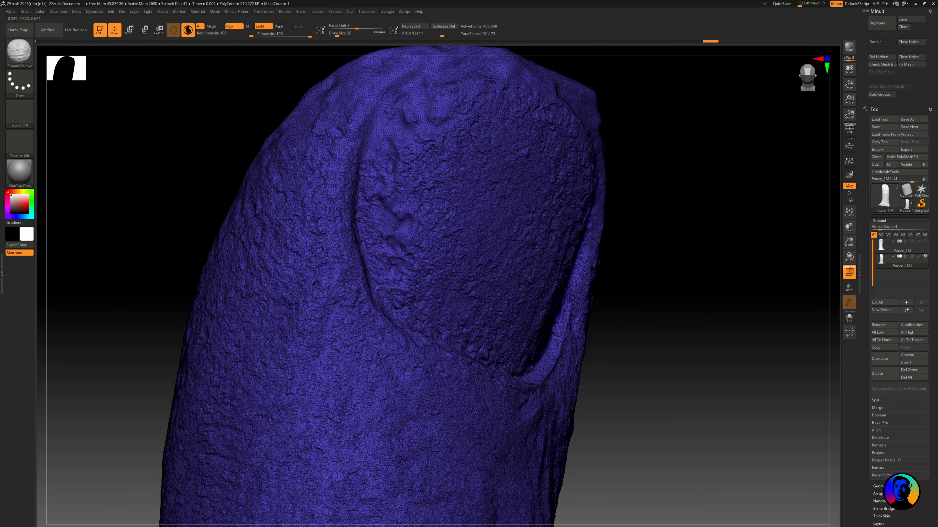
Smooth the rough cracks along the thumbnail's side and the cuticle at its base.
{"action": "left_click_drag", "start_coordinate": [395, 227], "coordinate": [392, 227], "text": "shift"}
{"action": "mouse_move", "coordinate": [393, 227]}
{"action": "right_mouse_down", "text": "alt"}
{"action": "mouse_move", "coordinate": [372, 248]}
{"action": "mouse_move", "coordinate": [448, 360]}
{"action": "right_mouse_up", "text": "alt"}
{"action": "left_click_drag", "start_coordinate": [448, 362], "coordinate": [517, 362], "text": "shift"}
{"action": "right_click_drag", "start_coordinate": [517, 362], "coordinate": [495, 338]}
Smooth the skin beside the nail fold and the remaining seam on the side of the tip.
{"action": "mouse_move", "coordinate": [306, 104]}
{"action": "right_mouse_down", "text": "alt"}
{"action": "mouse_move", "coordinate": [395, 133]}
{"action": "mouse_move", "coordinate": [445, 121]}
{"action": "right_mouse_up", "text": "alt"}
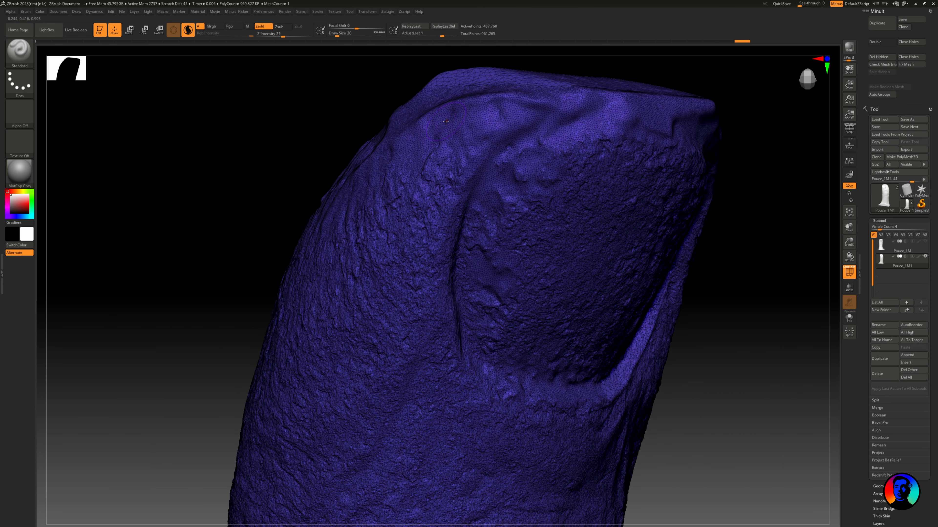
{"action": "left_click_drag", "start_coordinate": [442, 151], "coordinate": [436, 171], "text": "shift"}
{"action": "mouse_move", "coordinate": [436, 170]}
{"action": "right_mouse_down", "text": "alt"}
{"action": "mouse_move", "coordinate": [464, 208]}
{"action": "mouse_move", "coordinate": [482, 162]}
{"action": "right_mouse_up", "text": "alt"}
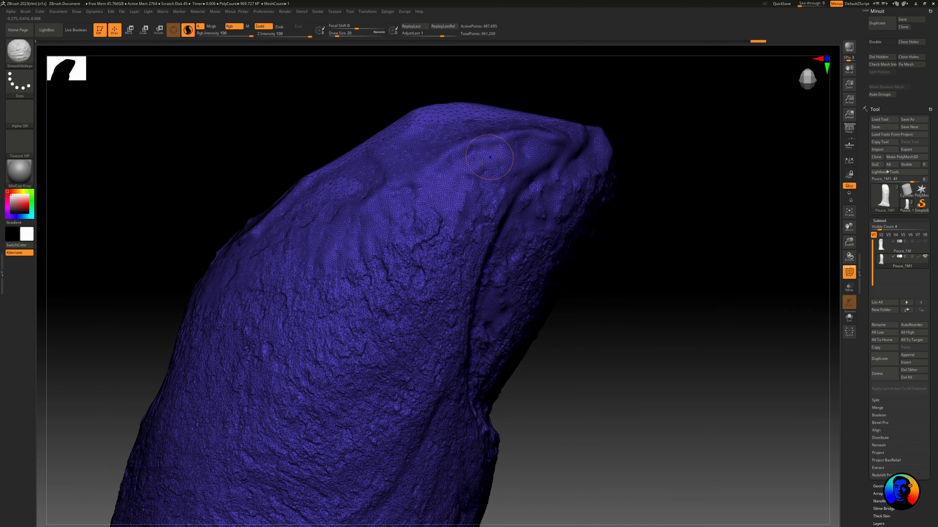
{"action": "right_click_drag", "start_coordinate": [324, 255], "coordinate": [392, 270]}
{"action": "left_click_drag", "start_coordinate": [411, 147], "coordinate": [411, 155], "text": "shift"}
{"action": "mouse_move", "coordinate": [411, 187]}
{"action": "right_mouse_down", "text": "alt"}
{"action": "mouse_move", "coordinate": [448, 224]}
{"action": "mouse_move", "coordinate": [472, 229]}
{"action": "mouse_move", "coordinate": [456, 205]}
{"action": "mouse_move", "coordinate": [443, 218]}
{"action": "mouse_move", "coordinate": [531, 184]}
{"action": "mouse_move", "coordinate": [578, 258]}
{"action": "mouse_move", "coordinate": [554, 237]}
{"action": "mouse_move", "coordinate": [561, 194]}
{"action": "mouse_move", "coordinate": [468, 201]}
{"action": "mouse_move", "coordinate": [450, 244]}
{"action": "right_mouse_up", "text": "alt"}
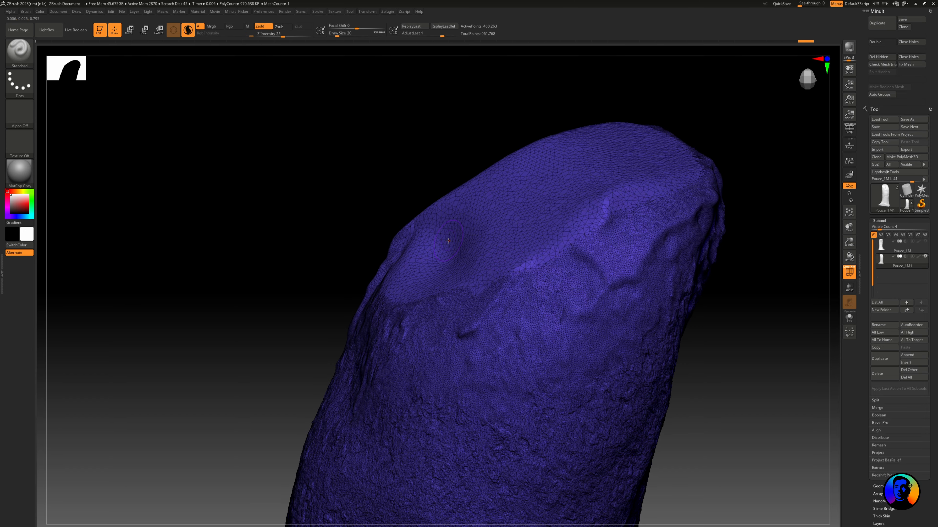
Build up clay inside the pit at the cap's lower end using the ClayBuildup brush with Draw Size 40.
{"action": "key", "text": "b"}
{"action": "key", "text": "c"}
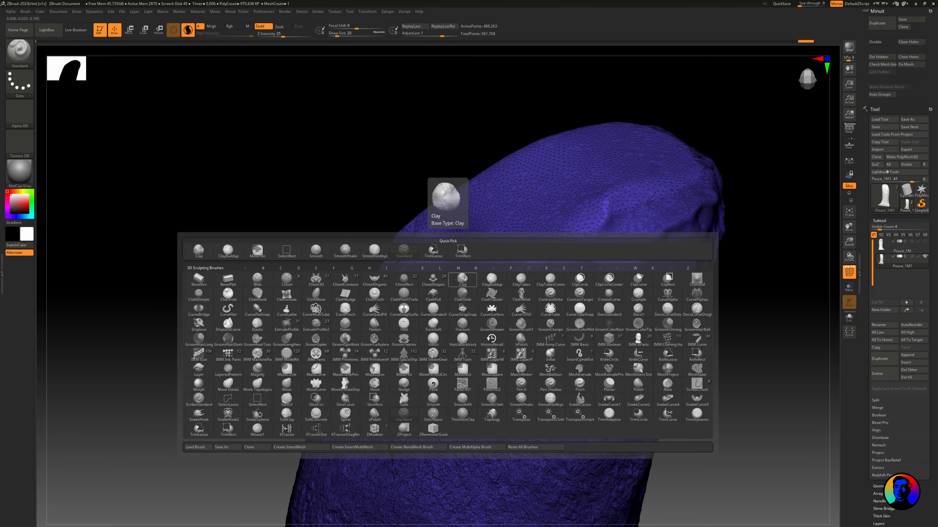
{"action": "key", "text": "b"}
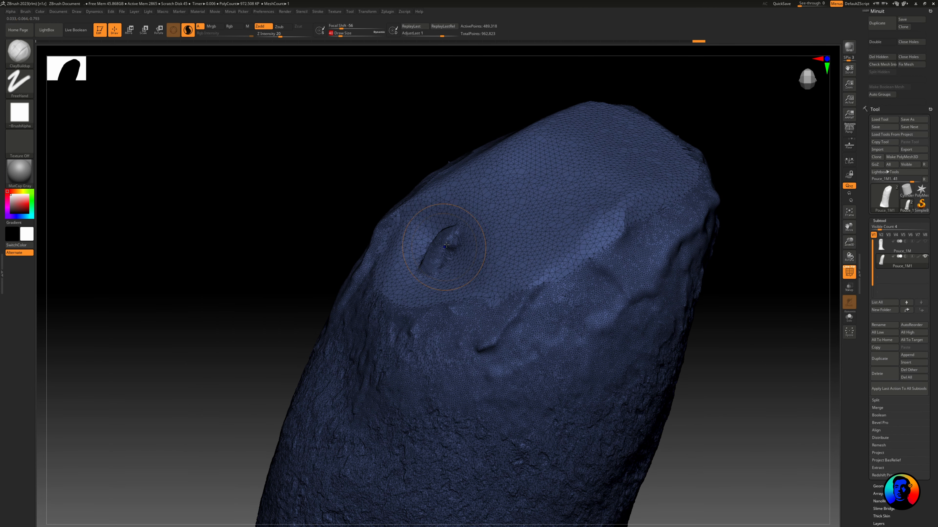
{"action": "mouse_move", "coordinate": [446, 245]}
{"action": "left_mouse_down", "text": "shift"}
{"action": "mouse_move", "coordinate": [437, 263]}
{"action": "mouse_move", "coordinate": [445, 244]}
{"action": "left_mouse_up", "text": "shift"}
{"action": "left_click_drag", "start_coordinate": [280, 156], "coordinate": [314, 166]}
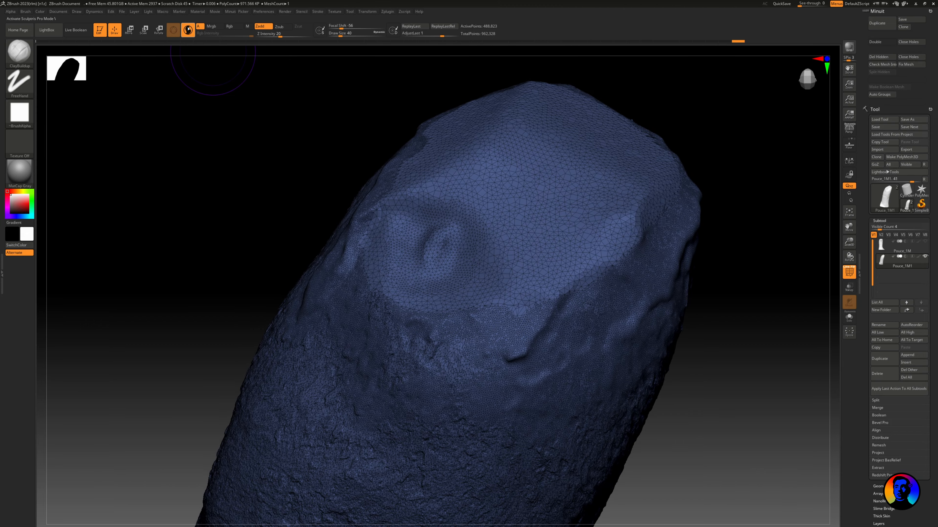
Undo the last clay stroke, then refill and smooth the pit at the cap's lower end with ClayBuildup and SmoothValleys.
{"action": "key", "text": "ctrl+z"}
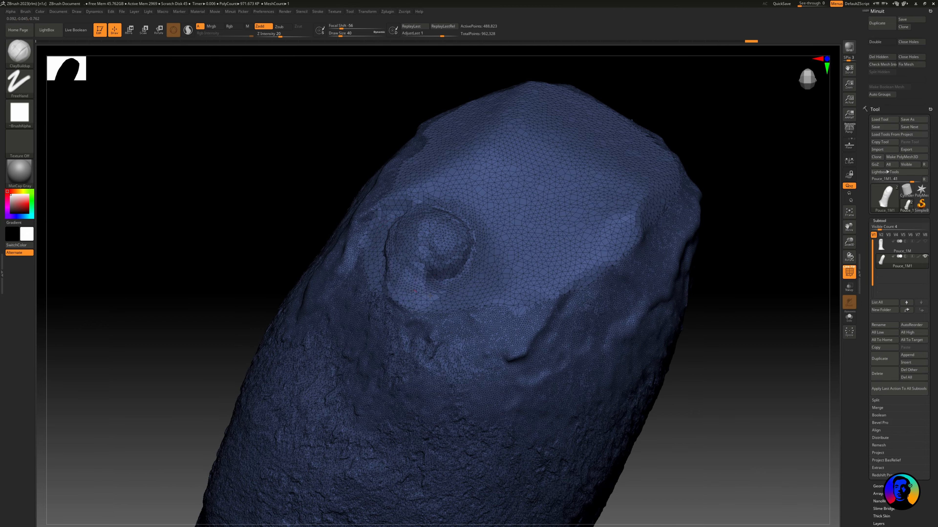
{"action": "left_click_drag", "start_coordinate": [430, 295], "coordinate": [453, 259], "text": "shift"}
{"action": "left_click_drag", "start_coordinate": [401, 243], "coordinate": [383, 207], "text": "shift"}
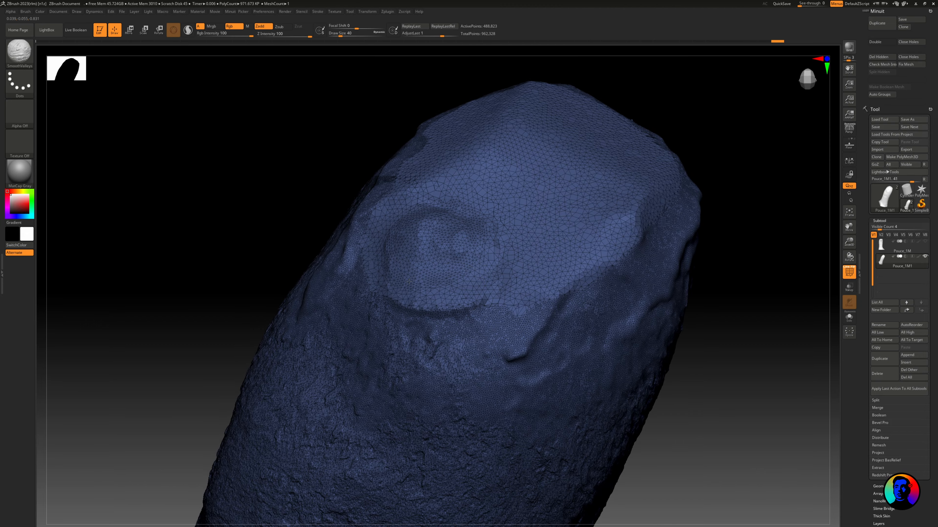
{"action": "right_click_drag", "start_coordinate": [406, 222], "coordinate": [441, 252]}
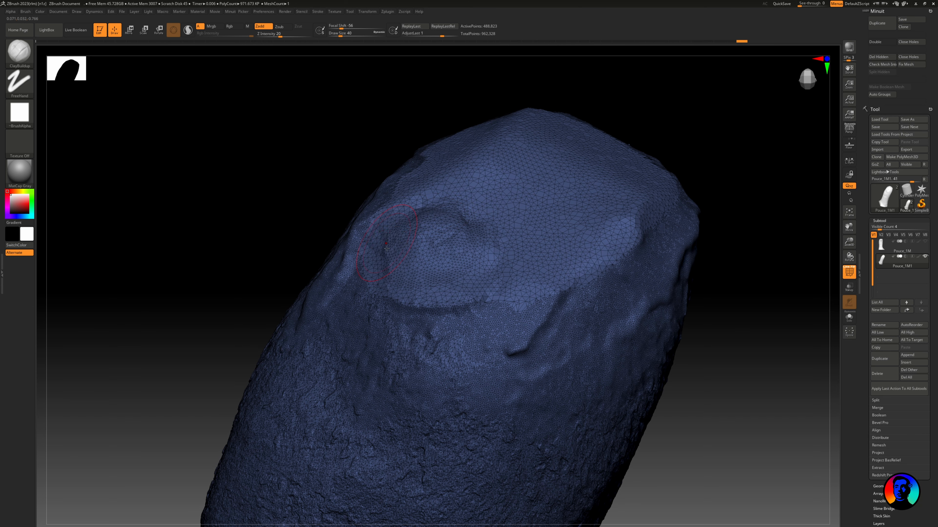
{"action": "mouse_move", "coordinate": [386, 248]}
{"action": "left_mouse_down"}
{"action": "mouse_move", "coordinate": [417, 266]}
{"action": "mouse_move", "coordinate": [483, 238]}
{"action": "mouse_move", "coordinate": [481, 218]}
{"action": "mouse_move", "coordinate": [454, 207]}
{"action": "mouse_move", "coordinate": [480, 273]}
{"action": "mouse_move", "coordinate": [408, 289]}
{"action": "left_mouse_up"}
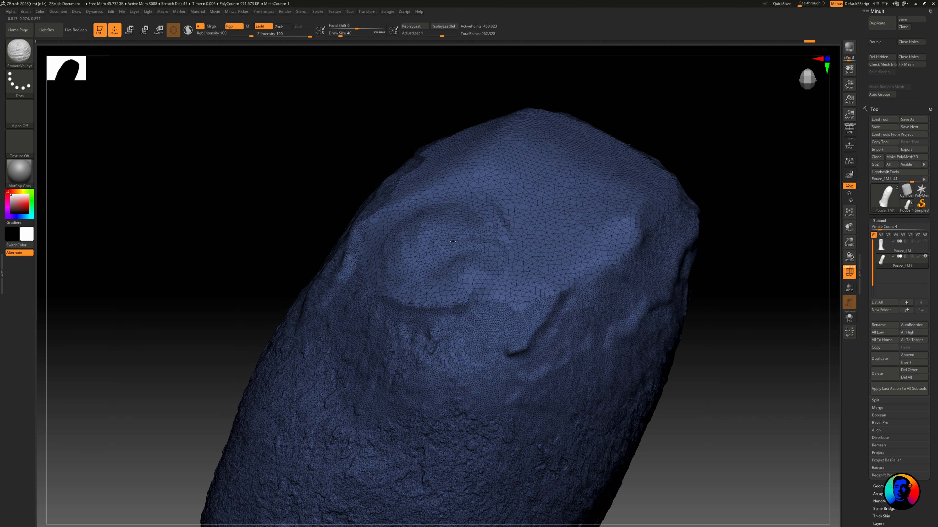
{"action": "right_click_drag", "start_coordinate": [463, 243], "coordinate": [379, 221]}
{"action": "left_click_drag", "start_coordinate": [379, 221], "coordinate": [392, 258]}
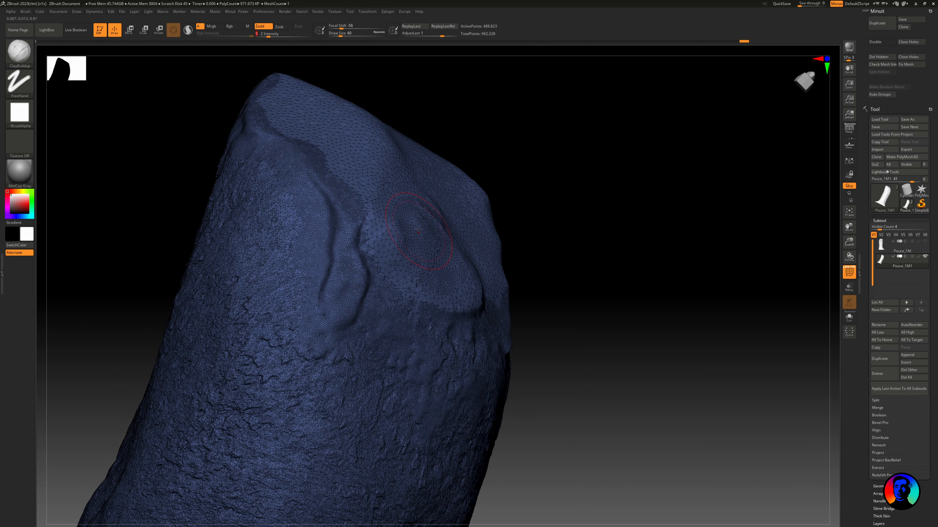
Rework the flat cap and its lower rim with light ClayBuildup strokes at Z Intensity 5.
{"action": "right_click_drag", "start_coordinate": [430, 241], "coordinate": [470, 231]}
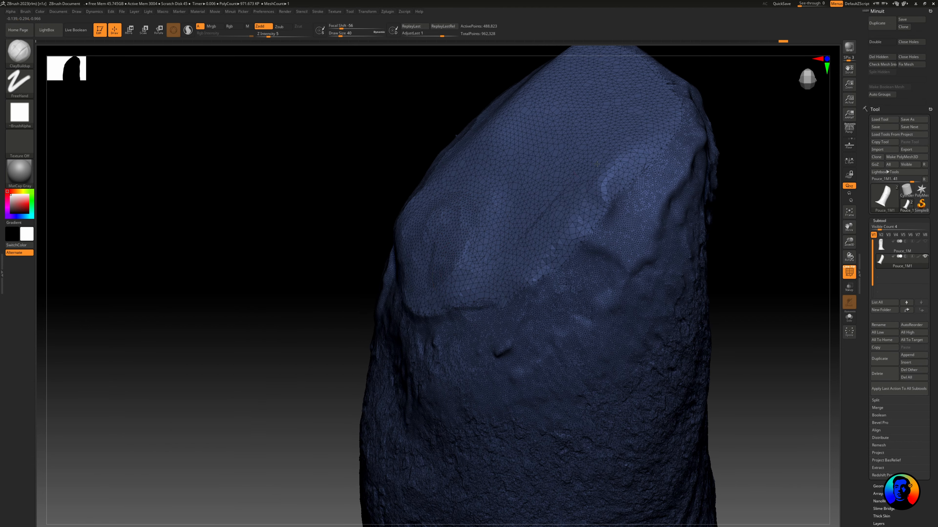
{"action": "right_click_drag", "start_coordinate": [479, 284], "coordinate": [504, 261]}
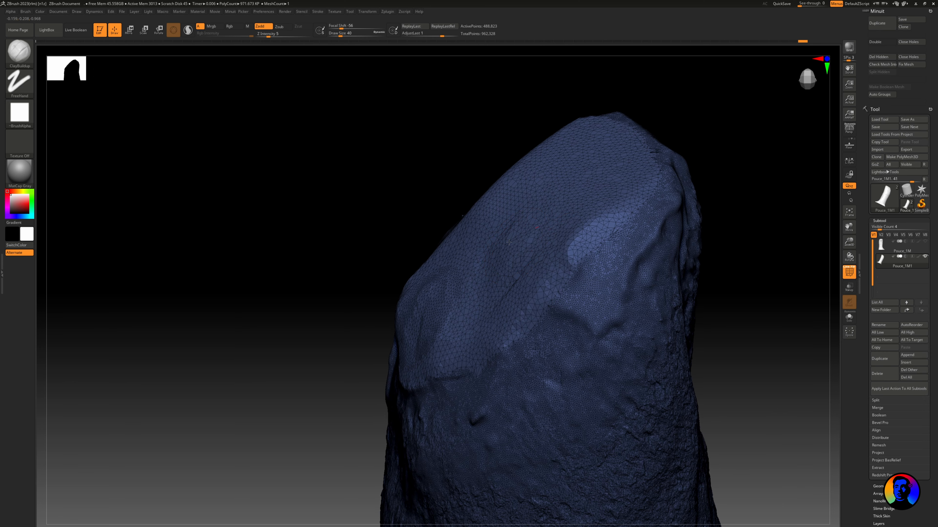
{"action": "left_click_drag", "start_coordinate": [583, 229], "coordinate": [519, 309], "text": "alt"}
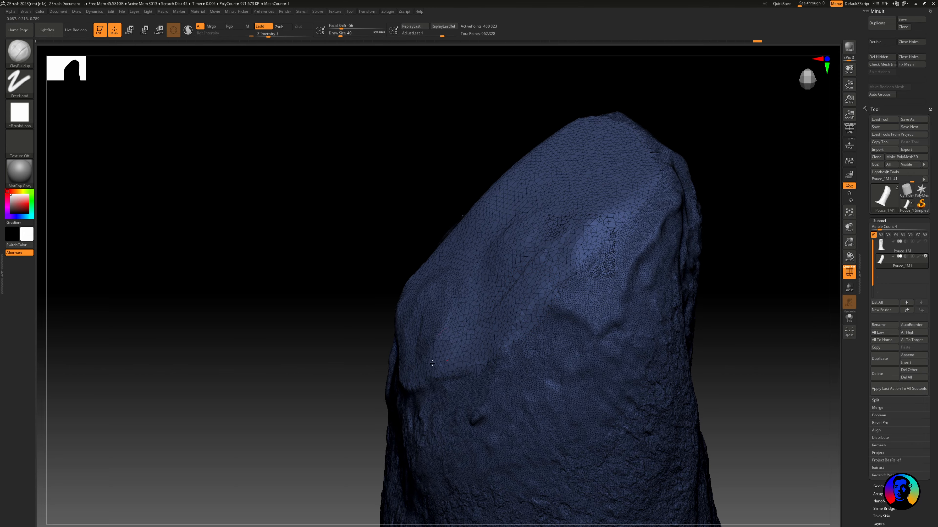
{"action": "right_click_drag", "start_coordinate": [438, 374], "coordinate": [479, 361]}
{"action": "left_click_drag", "start_coordinate": [445, 362], "coordinate": [410, 366], "text": "alt"}
{"action": "right_click_drag", "start_coordinate": [413, 364], "coordinate": [437, 353]}
{"action": "left_click_drag", "start_coordinate": [437, 336], "coordinate": [382, 351], "text": "alt"}
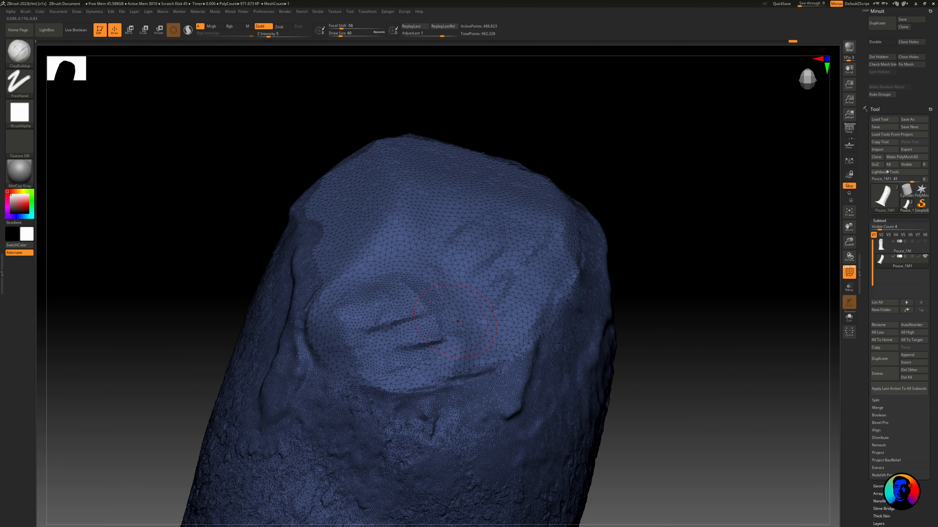
Add light clay strokes across the cap's lower end and blend the stroke marks and side edge with SmoothValleys.
{"action": "left_click_drag", "start_coordinate": [415, 312], "coordinate": [341, 305]}
{"action": "right_click_drag", "start_coordinate": [325, 310], "coordinate": [366, 321]}
{"action": "left_click_drag", "start_coordinate": [330, 338], "coordinate": [310, 284]}
{"action": "mouse_move", "coordinate": [296, 303]}
{"action": "right_mouse_down"}
{"action": "mouse_move", "coordinate": [330, 321]}
{"action": "mouse_move", "coordinate": [391, 266]}
{"action": "mouse_move", "coordinate": [473, 250]}
{"action": "mouse_move", "coordinate": [437, 205]}
{"action": "mouse_move", "coordinate": [418, 240]}
{"action": "right_mouse_up"}
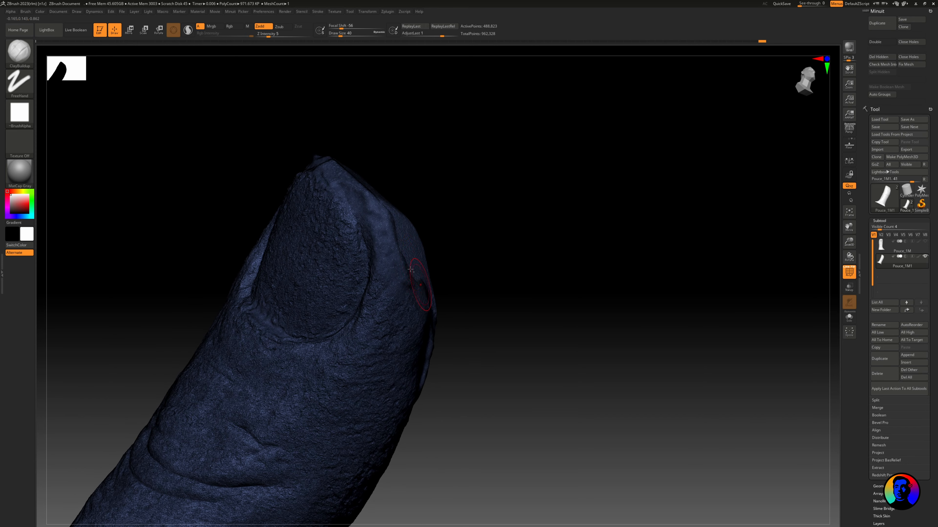
{"action": "right_click_drag", "start_coordinate": [401, 271], "coordinate": [436, 295]}
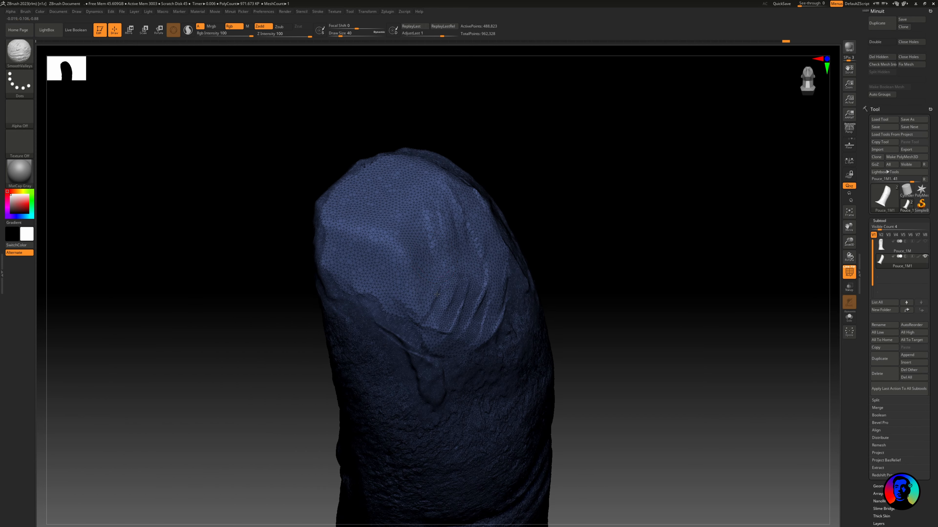
{"action": "mouse_move", "coordinate": [476, 221]}
{"action": "right_mouse_down"}
{"action": "mouse_move", "coordinate": [404, 342]}
{"action": "mouse_move", "coordinate": [436, 314]}
{"action": "right_mouse_up"}
{"action": "left_click_drag", "start_coordinate": [369, 236], "coordinate": [406, 266], "text": "shift"}
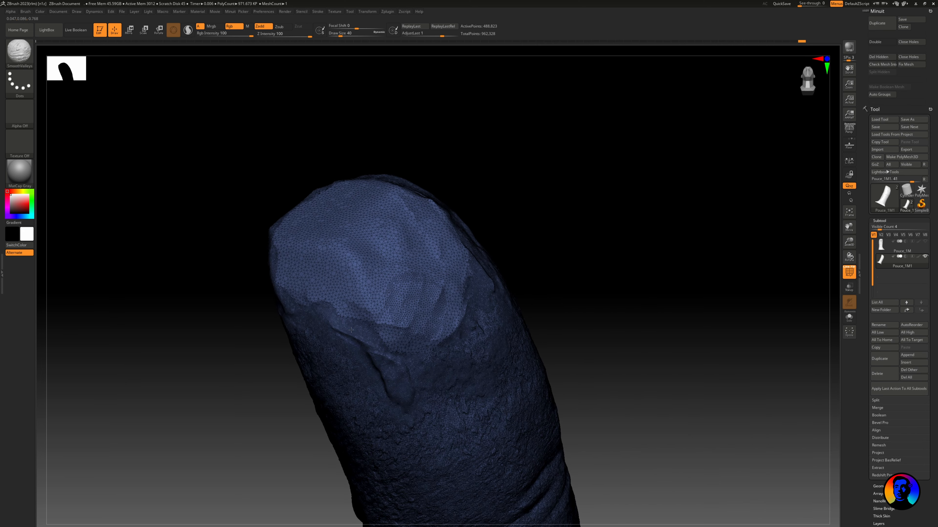
{"action": "mouse_move", "coordinate": [435, 266]}
{"action": "right_mouse_down"}
{"action": "mouse_move", "coordinate": [414, 229]}
{"action": "mouse_move", "coordinate": [476, 174]}
{"action": "mouse_move", "coordinate": [414, 229]}
{"action": "right_mouse_up"}
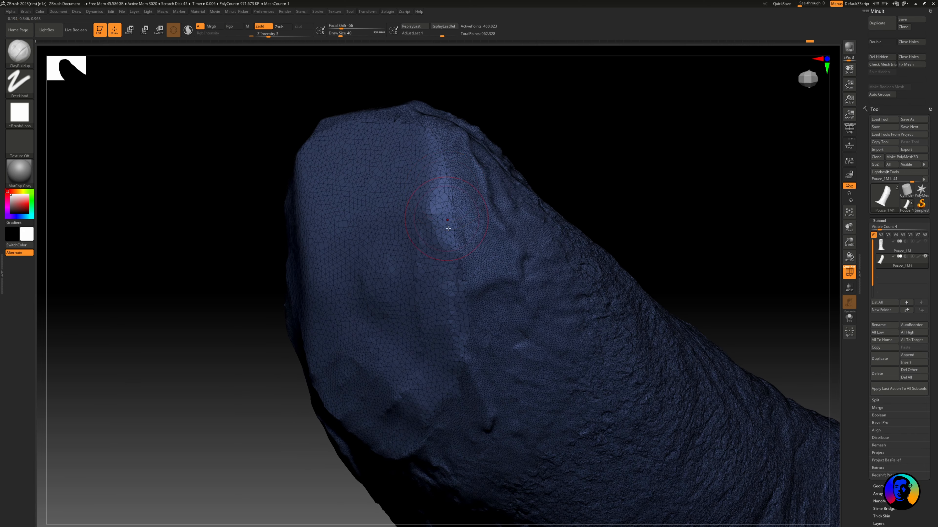
{"action": "left_click_drag", "start_coordinate": [413, 229], "coordinate": [406, 273], "text": "shift"}
Inspect the filled tip from its sides, around the rim and above the thumbnail.
{"action": "right_click_drag", "start_coordinate": [417, 222], "coordinate": [448, 149]}
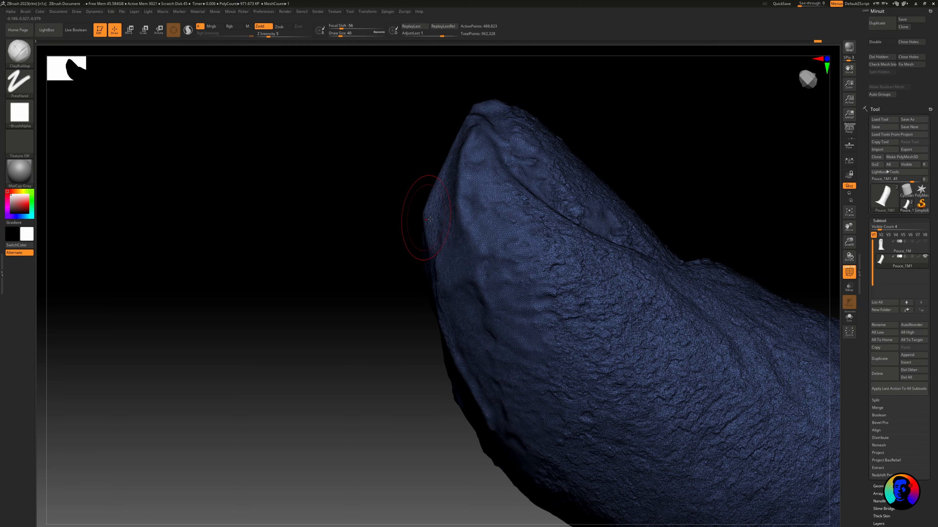
{"action": "right_click_drag", "start_coordinate": [429, 219], "coordinate": [424, 238]}
{"action": "mouse_move", "coordinate": [424, 177]}
{"action": "right_mouse_down"}
{"action": "mouse_move", "coordinate": [458, 220]}
{"action": "mouse_move", "coordinate": [444, 224]}
{"action": "right_mouse_up"}
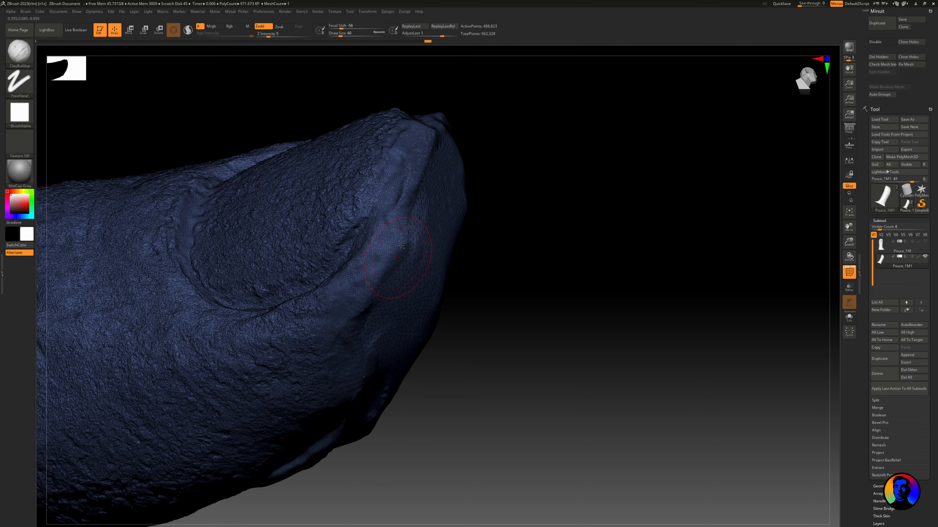
{"action": "key", "text": "shift"}
{"action": "mouse_move", "coordinate": [422, 226]}
{"action": "right_mouse_down"}
{"action": "mouse_move", "coordinate": [508, 230]}
{"action": "mouse_move", "coordinate": [476, 212]}
{"action": "mouse_move", "coordinate": [515, 237]}
{"action": "mouse_move", "coordinate": [517, 262]}
{"action": "mouse_move", "coordinate": [582, 269]}
{"action": "mouse_move", "coordinate": [435, 176]}
{"action": "mouse_move", "coordinate": [468, 196]}
{"action": "right_mouse_up"}
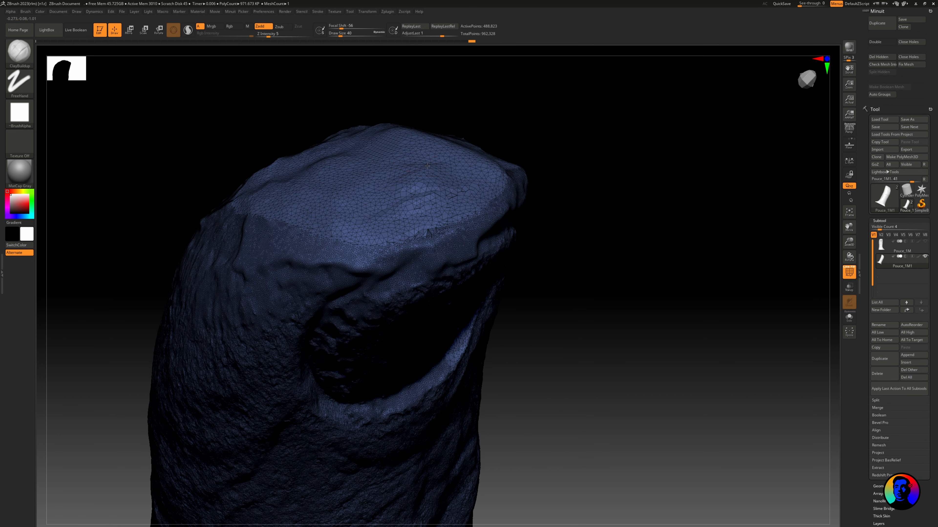
{"action": "right_click_drag", "start_coordinate": [427, 165], "coordinate": [423, 145]}
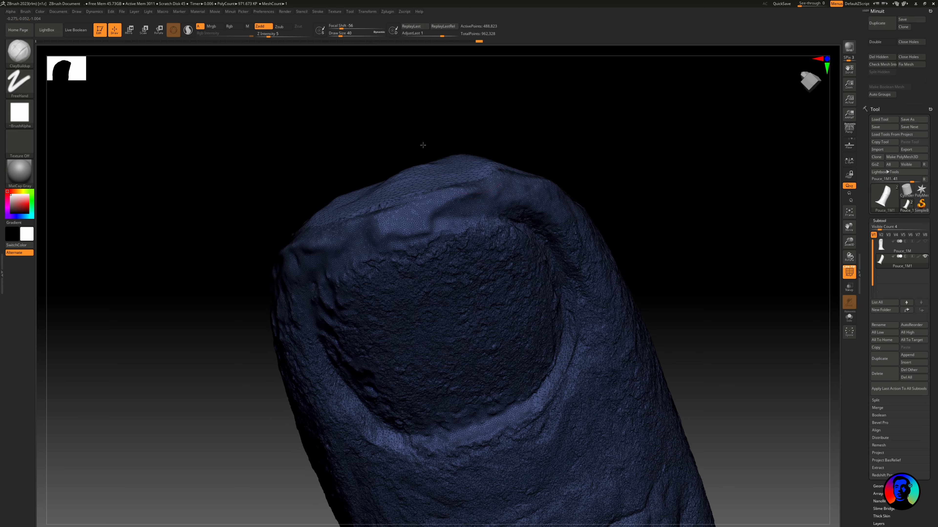
{"action": "right_click_drag", "start_coordinate": [380, 195], "coordinate": [378, 206]}
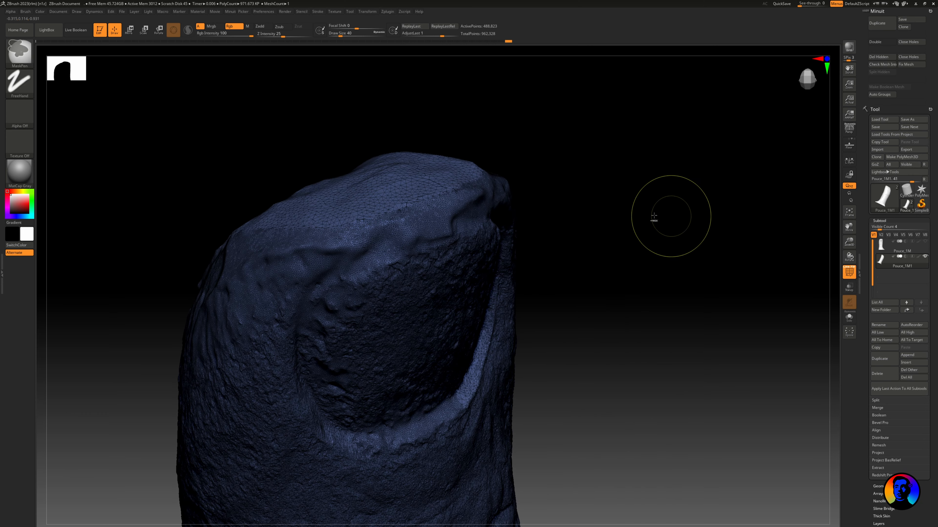
Duplicate the cleaned thumb subtool and pre-process the copy in Decimation Master.
{"action": "right_click_drag", "start_coordinate": [653, 214], "coordinate": [664, 196]}
{"action": "left_click", "coordinate": [892, 358]}
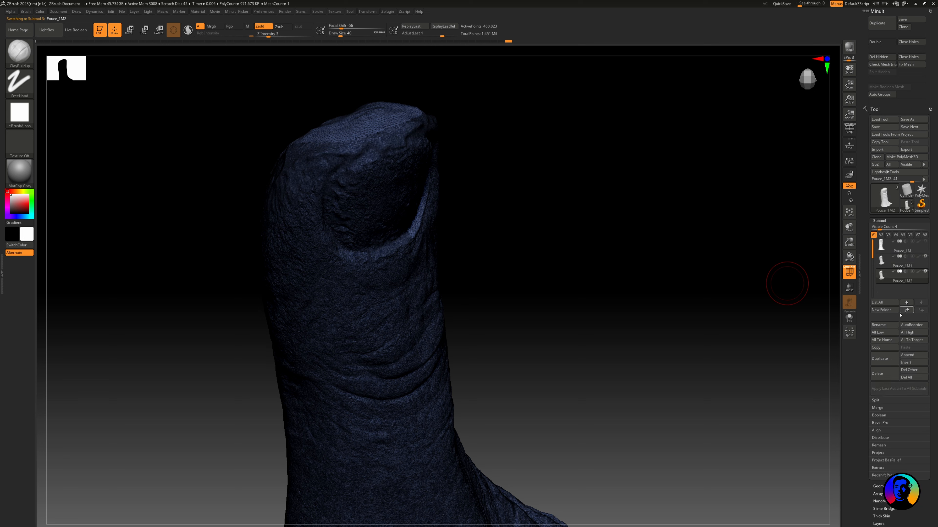
{"action": "left_click", "coordinate": [392, 11]}
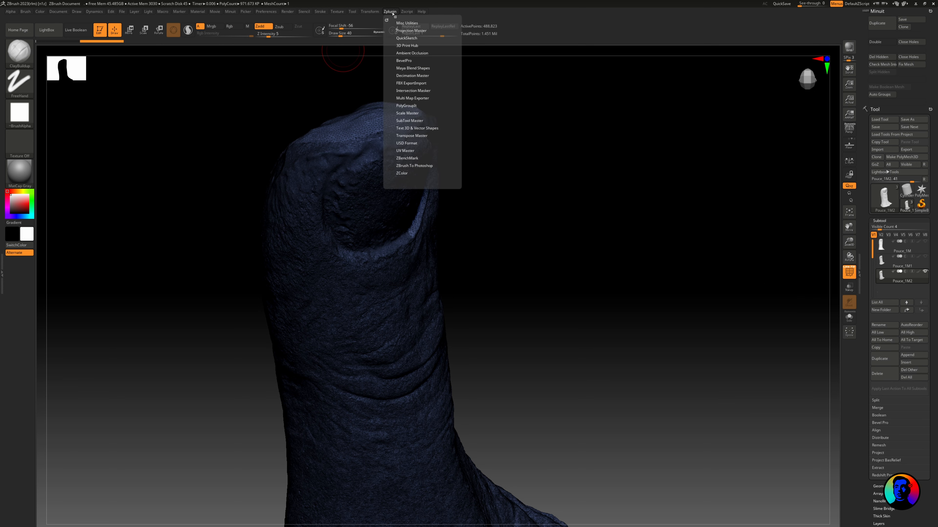
{"action": "left_click", "coordinate": [423, 76]}
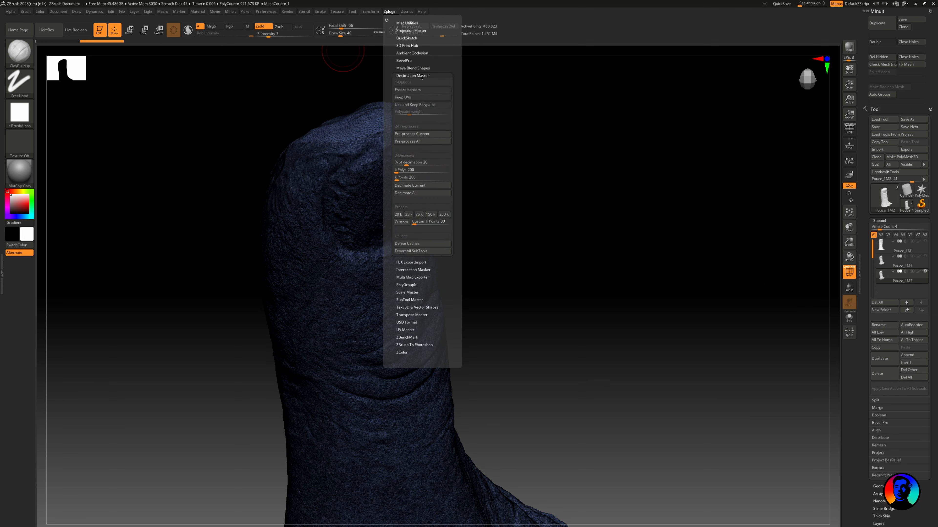
{"action": "left_click", "coordinate": [419, 134]}
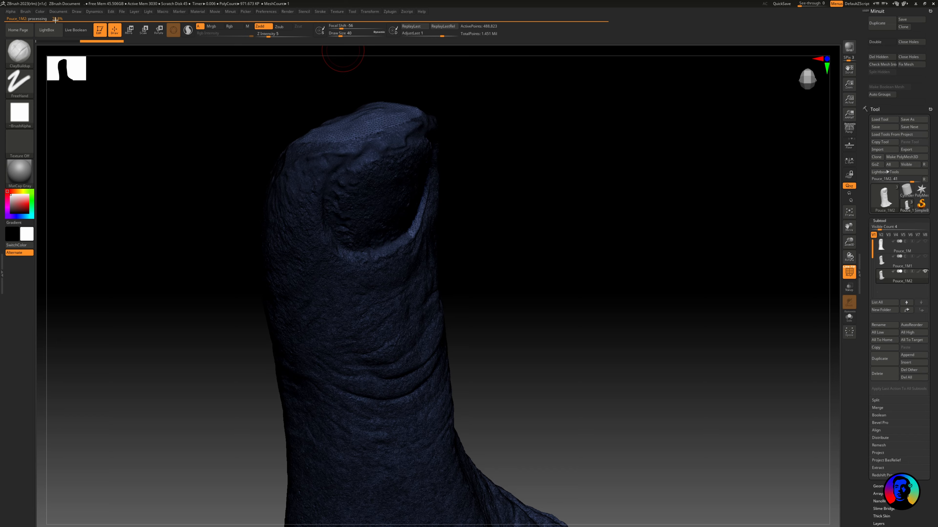
Decimate the duplicated thumb at 75% of decimation and check the resulting mesh around the nail and tip.
{"action": "left_click", "coordinate": [390, 12]}
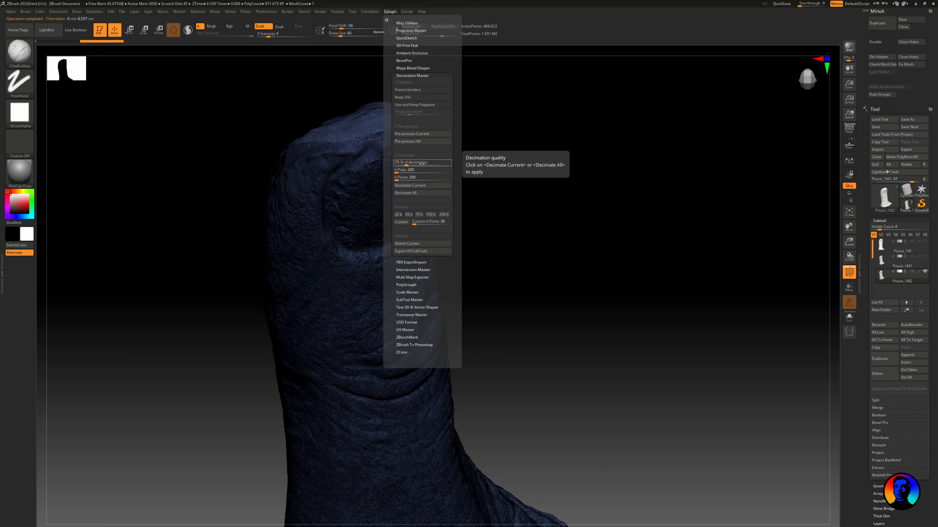
{"action": "key", "text": "Return"}
{"action": "left_click", "coordinate": [429, 187]}
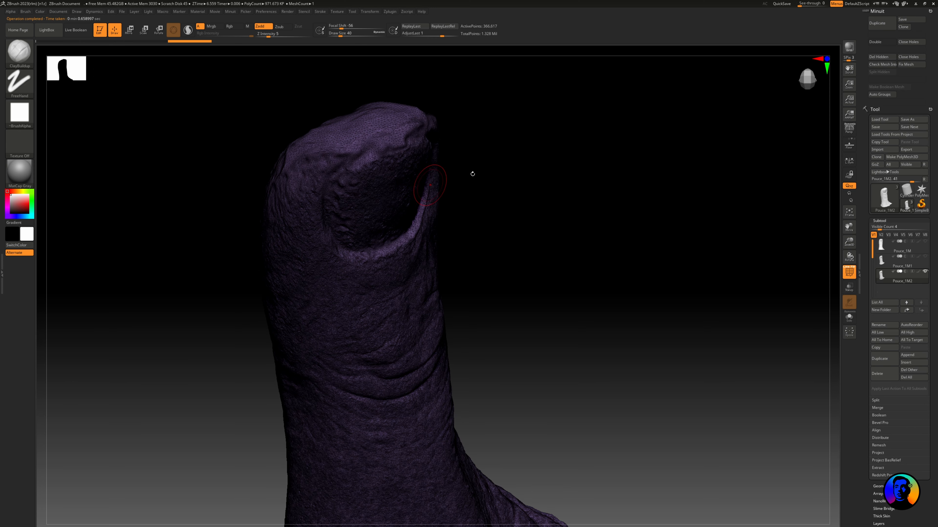
{"action": "left_click_drag", "start_coordinate": [473, 168], "coordinate": [501, 159], "text": "alt"}
{"action": "right_click_drag", "start_coordinate": [500, 159], "coordinate": [419, 261], "text": "ctrl"}
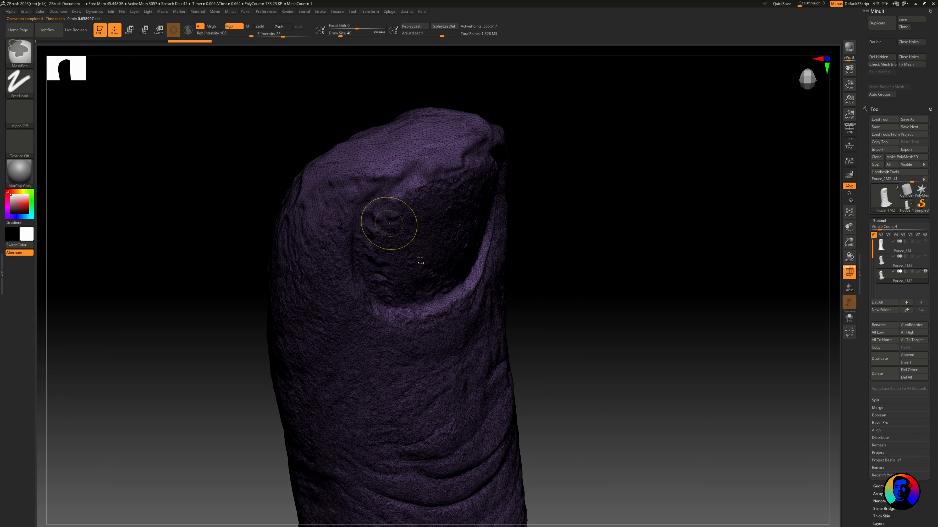
{"action": "right_click_drag", "start_coordinate": [464, 286], "coordinate": [470, 255], "text": "alt"}
{"action": "right_click_drag", "start_coordinate": [496, 210], "coordinate": [584, 235]}
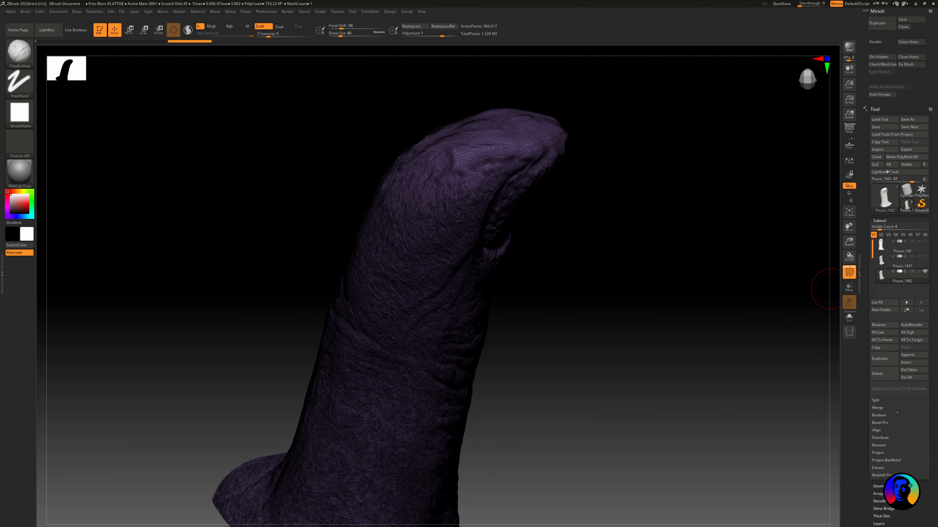
Configure ZRemesher for the decimated thumb with a Target Polygons Count of 20 and an AdaptiveSize of 5.
{"action": "left_click", "coordinate": [878, 486]}
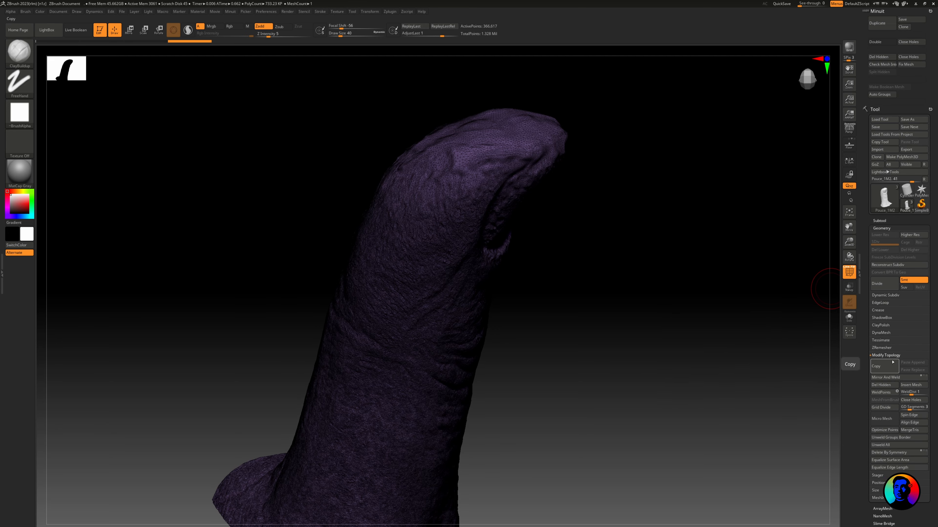
{"action": "left_click", "coordinate": [881, 348]}
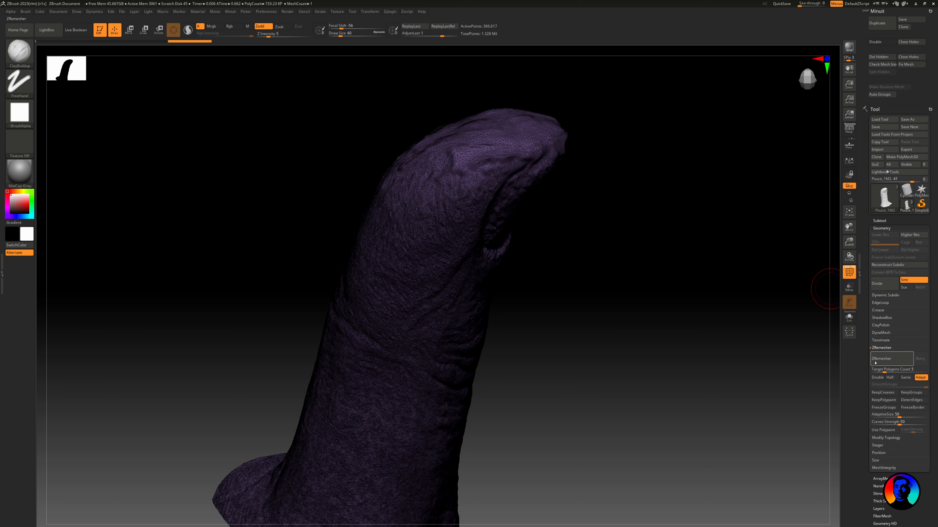
{"action": "left_click", "coordinate": [883, 369]}
{"action": "type", "text": "2"}
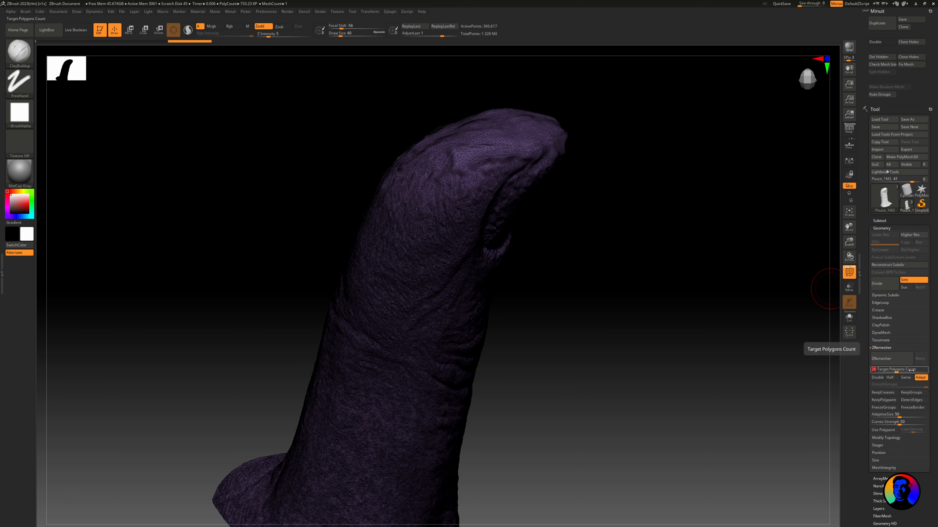
{"action": "type", "text": "0"}
{"action": "key", "text": "Return"}
{"action": "left_click", "coordinate": [884, 414]}
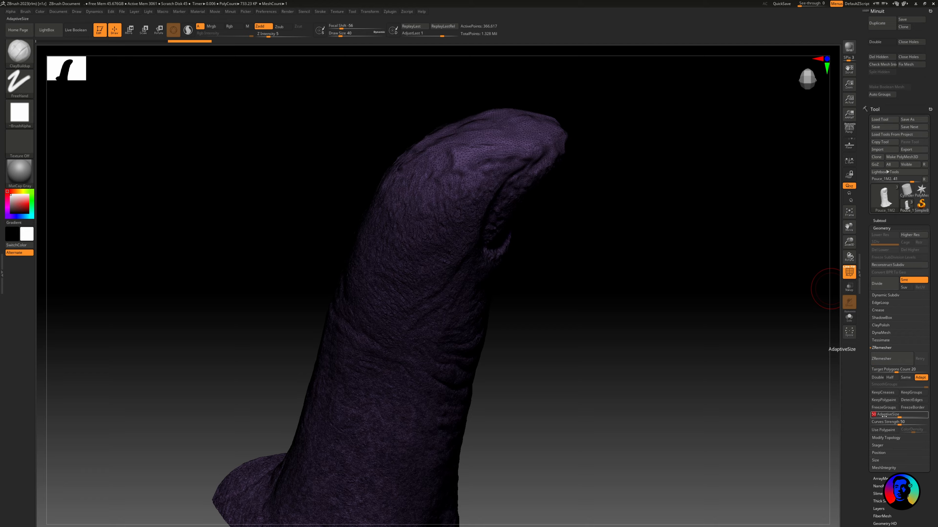
{"action": "type", "text": "5"}
{"action": "key", "text": "Return"}
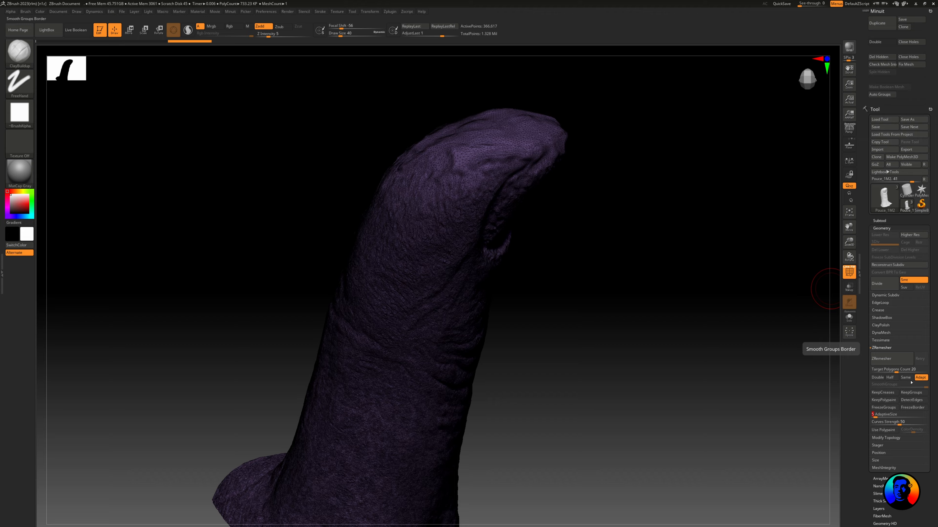
Run ZRemesher on the thumb copy and check its quad topology around the nail, knuckle folds and base.
{"action": "left_click", "coordinate": [899, 360]}
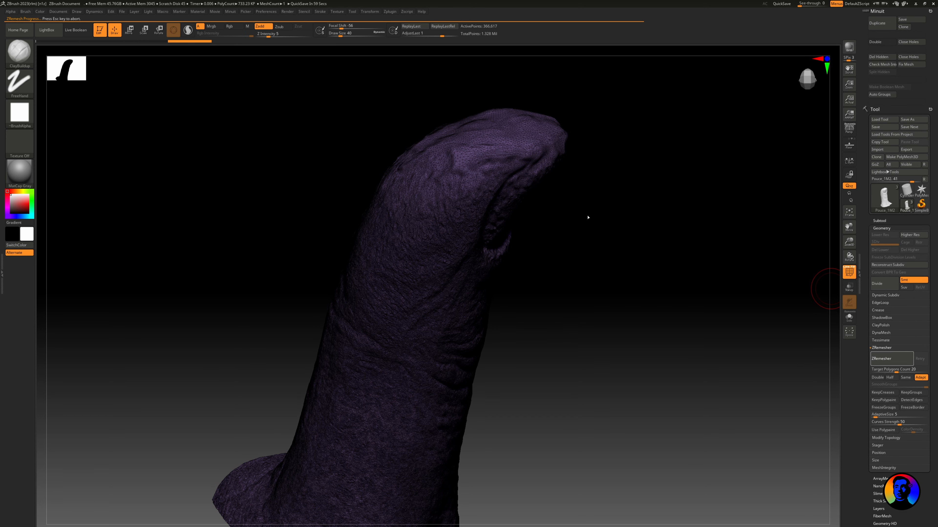
{"action": "mouse_move", "coordinate": [590, 209]}
{"action": "left_mouse_down"}
{"action": "mouse_move", "coordinate": [606, 225]}
{"action": "mouse_move", "coordinate": [573, 206]}
{"action": "mouse_move", "coordinate": [496, 243]}
{"action": "mouse_move", "coordinate": [446, 142]}
{"action": "left_mouse_up"}
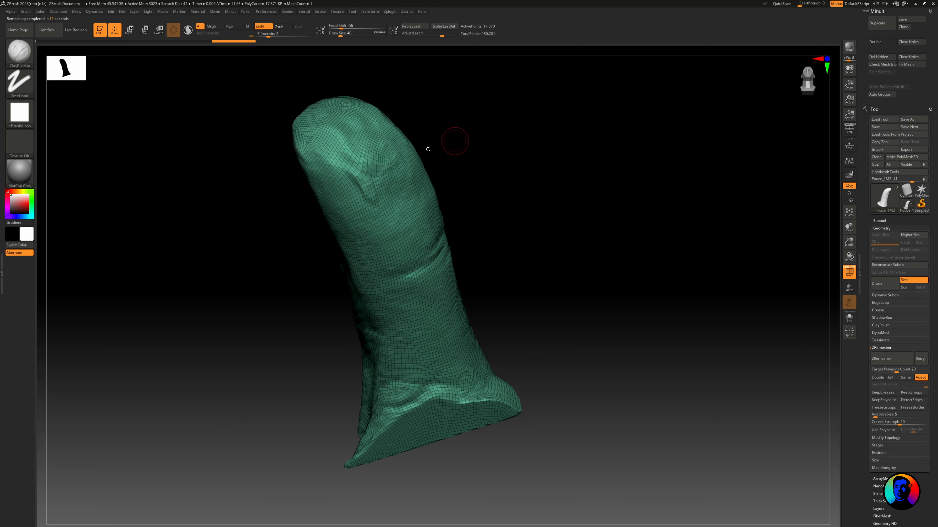
{"action": "key", "text": "shift"}
{"action": "mouse_move", "coordinate": [379, 174]}
{"action": "right_mouse_down", "text": "ctrl"}
{"action": "mouse_move", "coordinate": [457, 221]}
{"action": "mouse_move", "coordinate": [436, 207]}
{"action": "mouse_move", "coordinate": [454, 122]}
{"action": "mouse_move", "coordinate": [498, 163]}
{"action": "mouse_move", "coordinate": [559, 168]}
{"action": "mouse_move", "coordinate": [651, 237]}
{"action": "mouse_move", "coordinate": [559, 215]}
{"action": "mouse_move", "coordinate": [557, 235]}
{"action": "mouse_move", "coordinate": [603, 251]}
{"action": "mouse_move", "coordinate": [576, 201]}
{"action": "mouse_move", "coordinate": [586, 175]}
{"action": "mouse_move", "coordinate": [577, 235]}
{"action": "mouse_move", "coordinate": [566, 199]}
{"action": "mouse_move", "coordinate": [738, 242]}
{"action": "mouse_move", "coordinate": [578, 211]}
{"action": "mouse_move", "coordinate": [586, 166]}
{"action": "right_mouse_up", "text": "ctrl"}
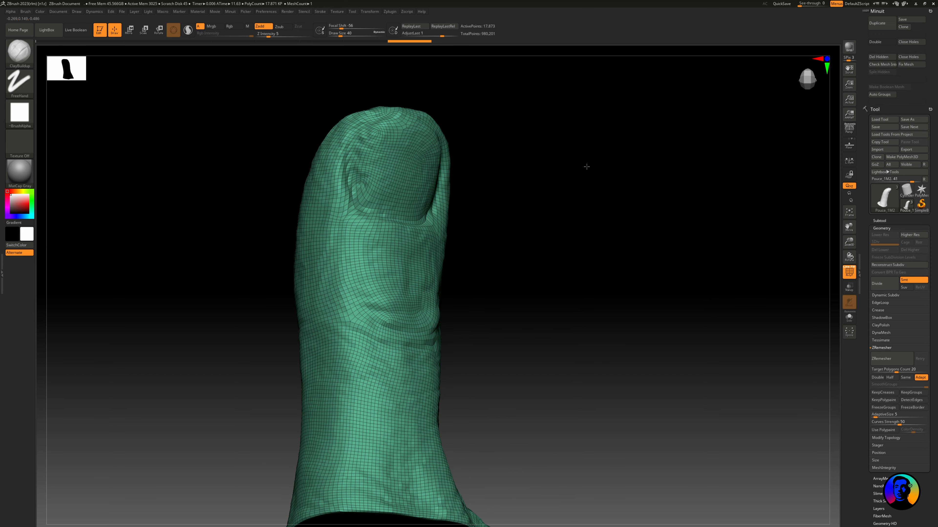
{"action": "right_click_drag", "start_coordinate": [826, 243], "coordinate": [368, 199]}
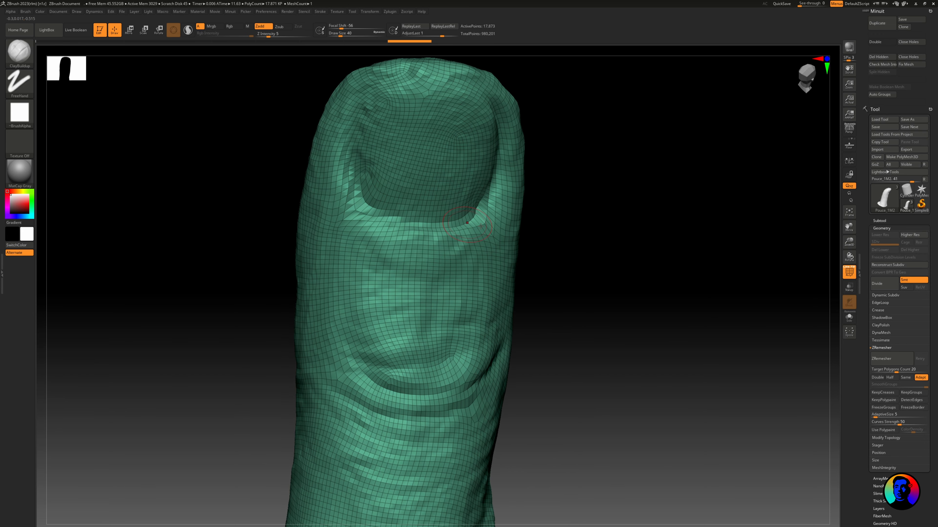
Run ZRemesher again on the thumb copy and check the new quad topology around the nail, side and base.
{"action": "right_click_drag", "start_coordinate": [580, 224], "coordinate": [785, 377]}
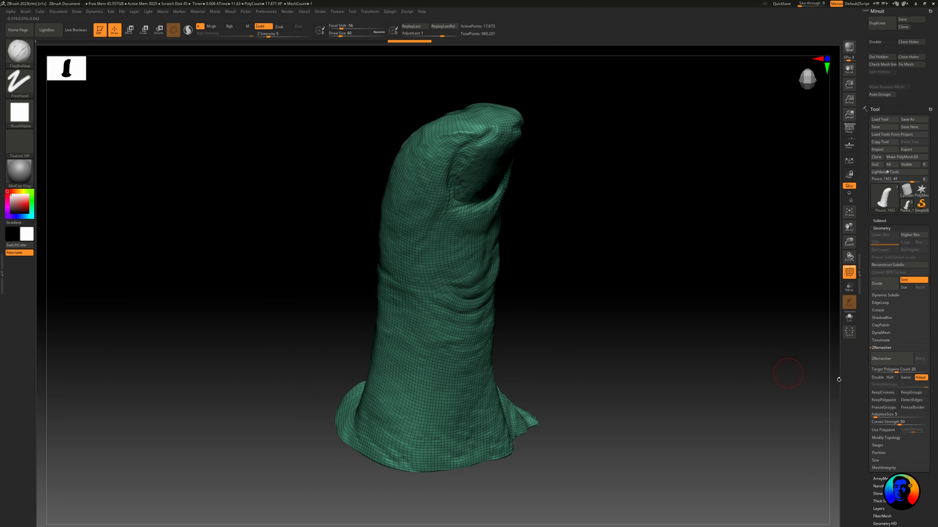
{"action": "left_click", "coordinate": [883, 360]}
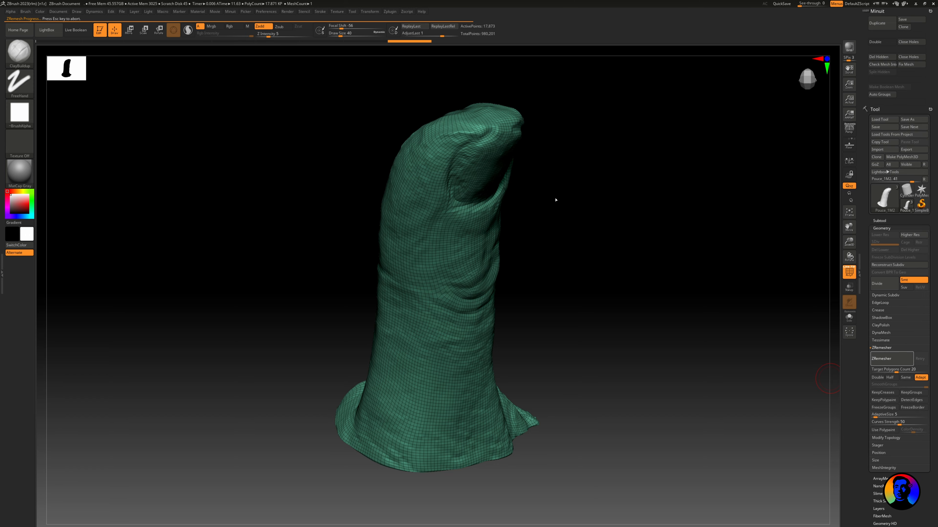
{"action": "right_click_drag", "start_coordinate": [557, 199], "coordinate": [548, 184]}
{"action": "key", "text": "ctrl"}
{"action": "left_click", "coordinate": [547, 183], "text": "ctrl"}
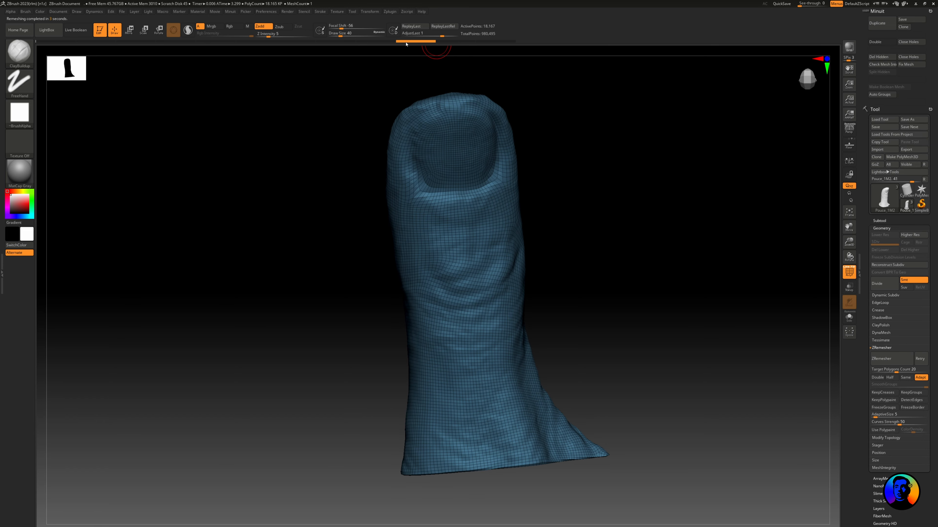
{"action": "mouse_move", "coordinate": [585, 144]}
{"action": "left_mouse_down"}
{"action": "mouse_move", "coordinate": [582, 166]}
{"action": "mouse_move", "coordinate": [620, 195]}
{"action": "mouse_move", "coordinate": [579, 155]}
{"action": "left_mouse_up"}
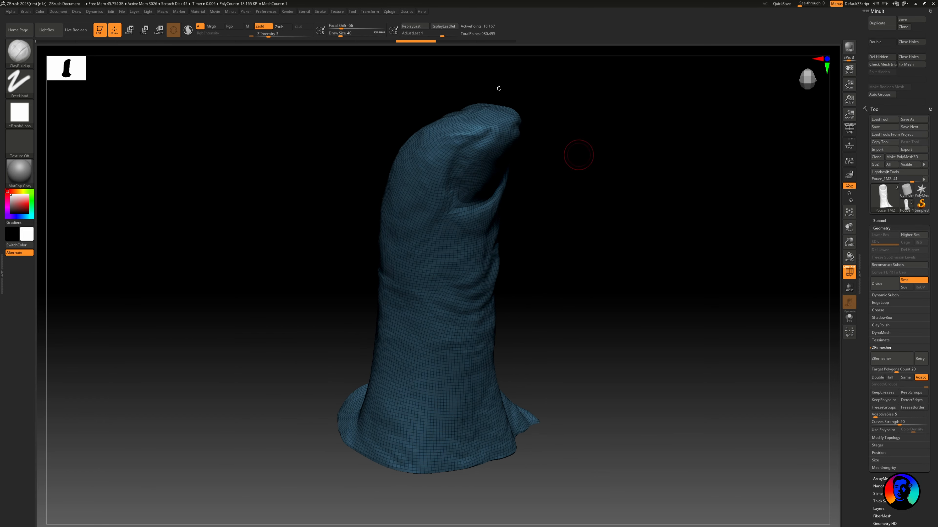
Unwrap the remeshed thumb copy with UV Master, keeping Symmetry on.
{"action": "left_click", "coordinate": [391, 12]}
{"action": "left_click", "coordinate": [414, 75]}
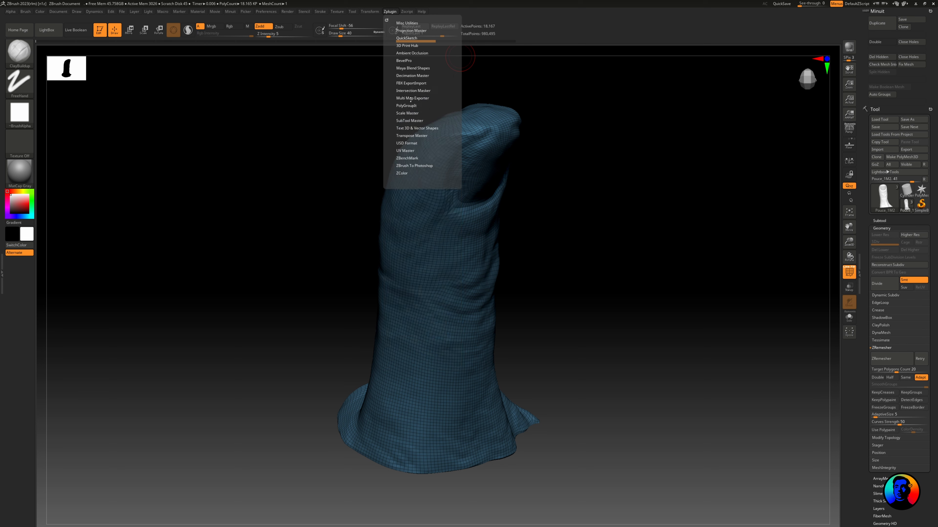
{"action": "left_click", "coordinate": [406, 151]}
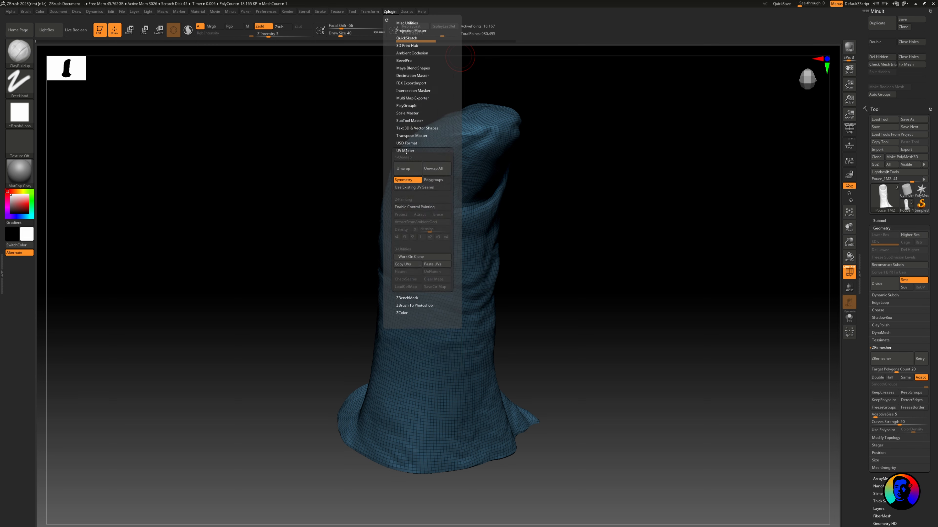
{"action": "left_click", "coordinate": [413, 172]}
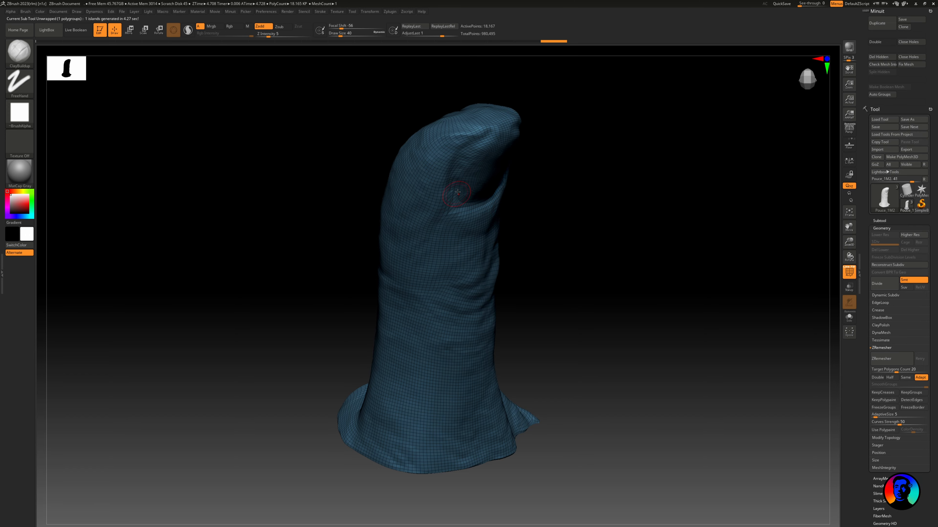
Flatten the thumb's UVs to inspect the unwrapped layout, and unflatten back to the 3D model.
{"action": "left_click", "coordinate": [393, 13]}
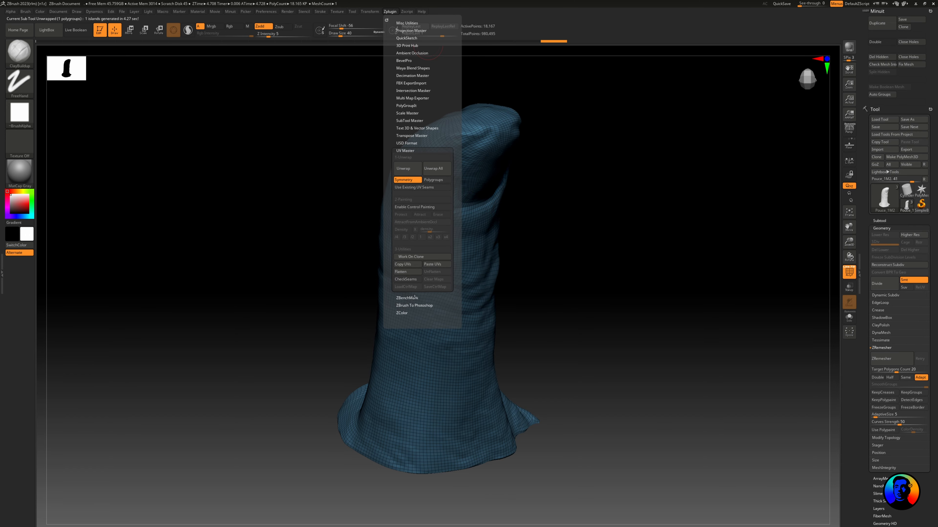
{"action": "left_click", "coordinate": [409, 265]}
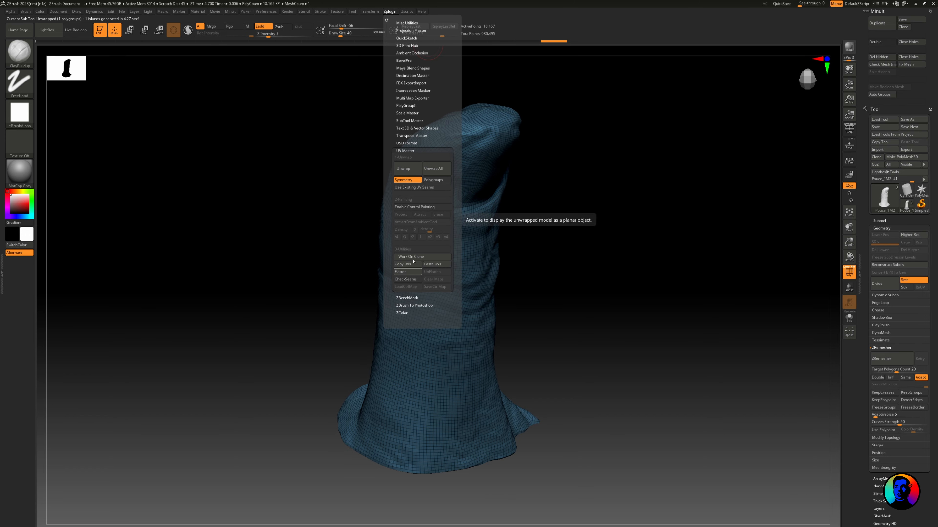
{"action": "left_click", "coordinate": [403, 273]}
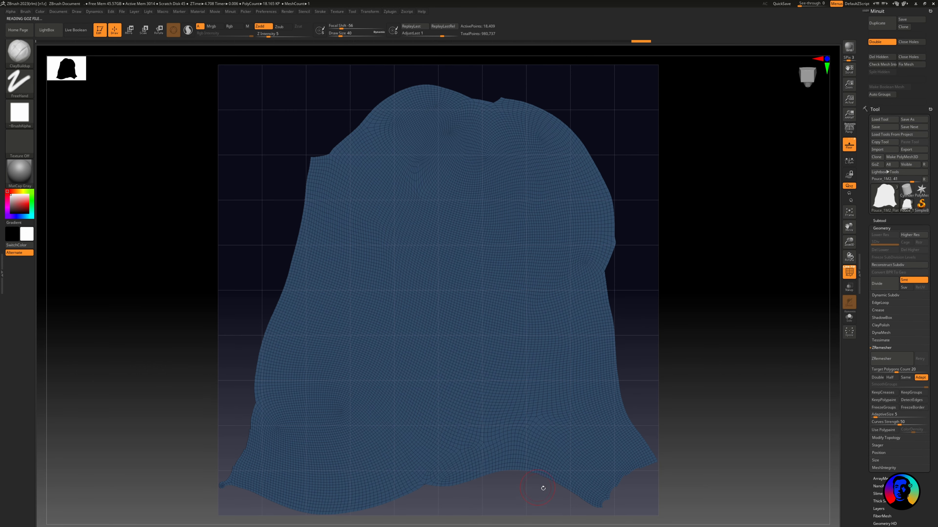
{"action": "left_click", "coordinate": [389, 12]}
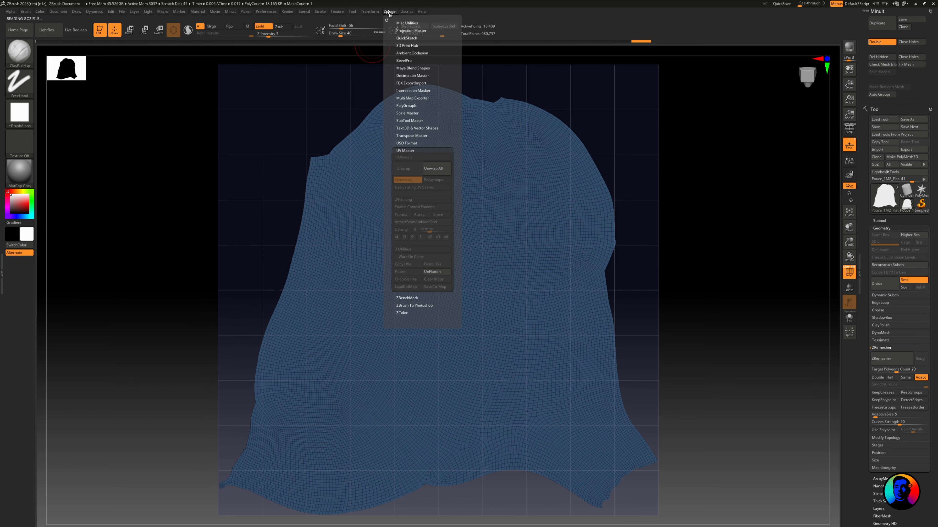
{"action": "left_click", "coordinate": [436, 273]}
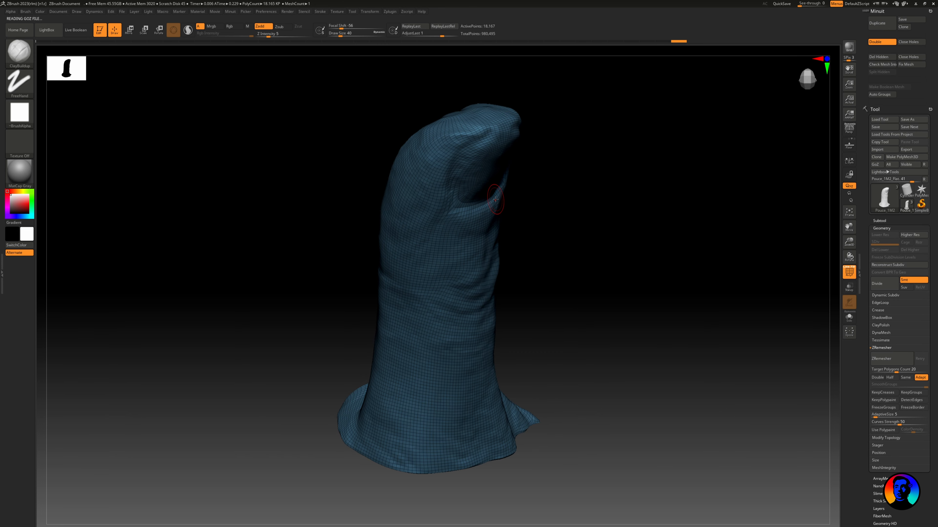
{"action": "left_click_drag", "start_coordinate": [701, 207], "coordinate": [607, 218]}
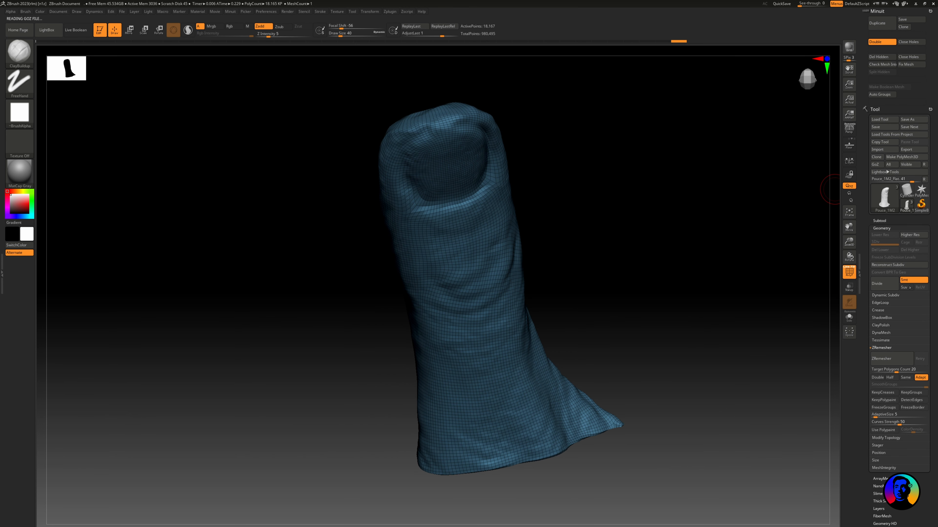
Export the remeshed thumb subtool Pouce_1M2 to the EXPORT folder as the OBJ file Pouce_Remesh_UV.
{"action": "left_click", "coordinate": [893, 222]}
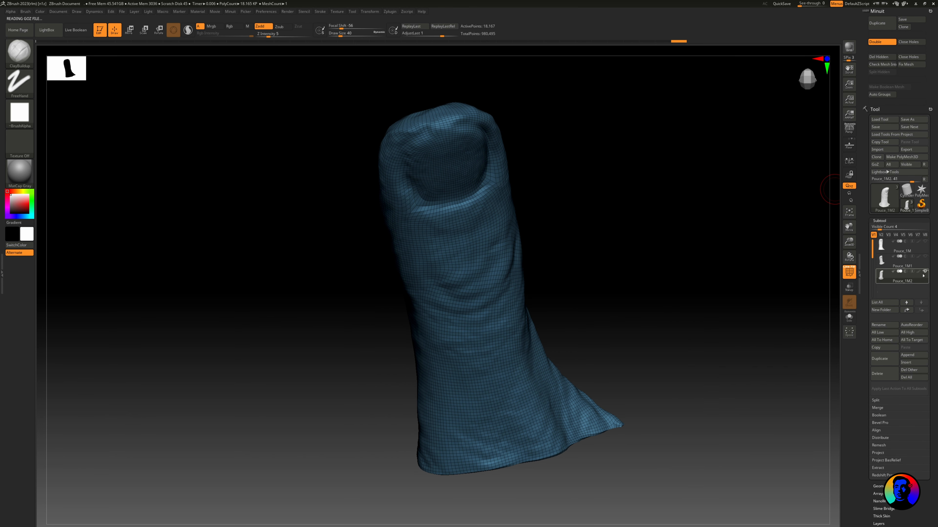
{"action": "left_click", "coordinate": [909, 150]}
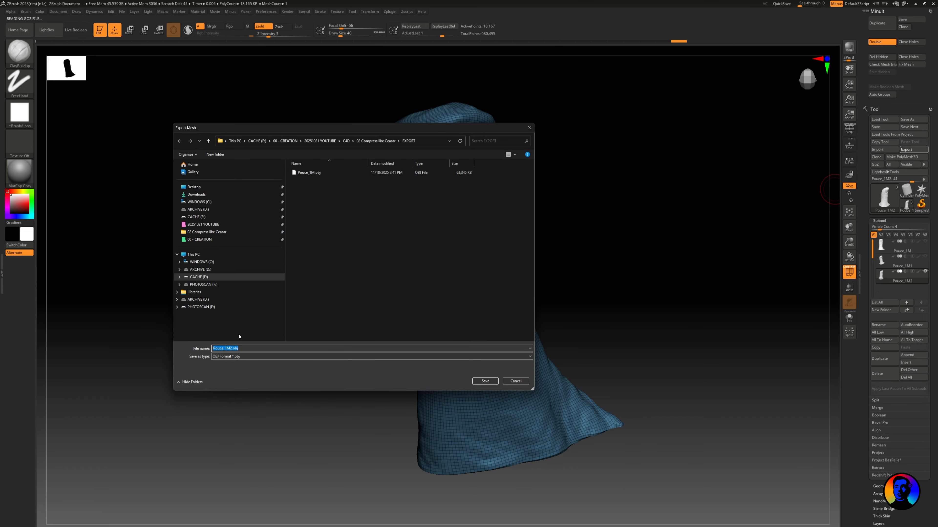
{"action": "type", "text": "Pouce8R"}
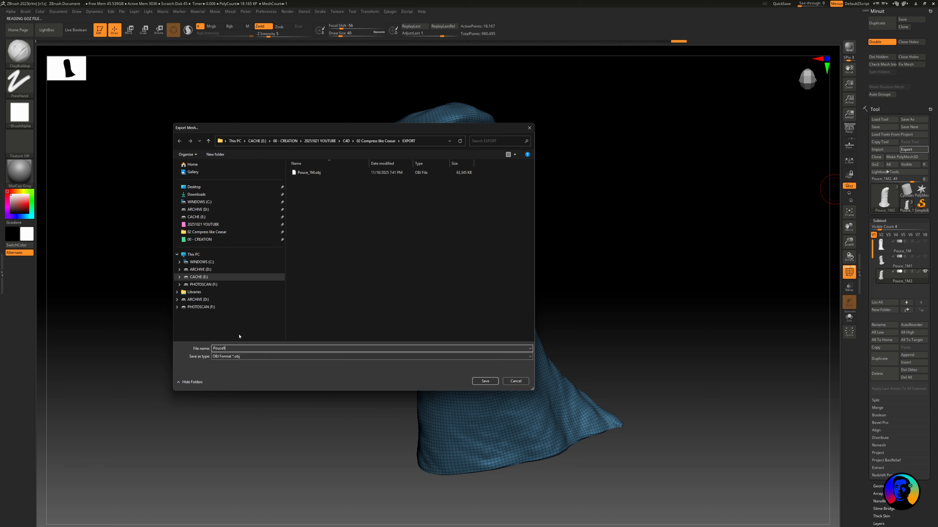
{"action": "key", "text": "BackSpace"}
{"action": "key", "text": "BackSpace"}
{"action": "key", "text": "BackSpace"}
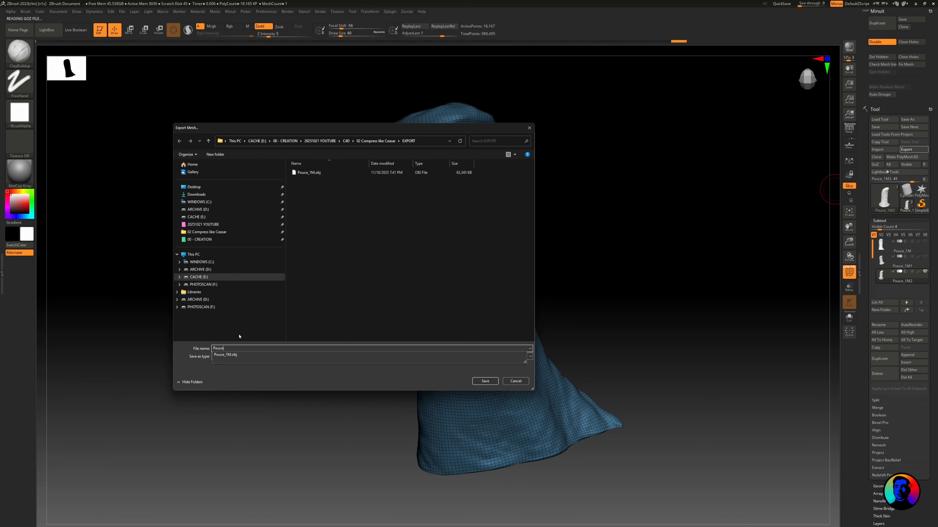
{"action": "type", "text": "_Remesh_U"}
{"action": "key", "text": "Return"}
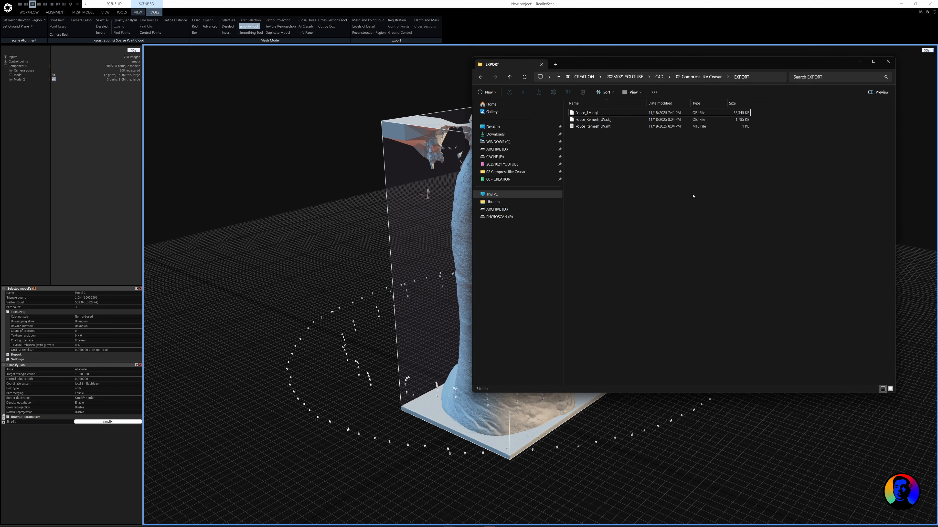
Switch to RealityScan and import the model Pouce_Remesh_UV.obj from the EXPORT folder into the project.
{"action": "left_click", "coordinate": [522, 30]}
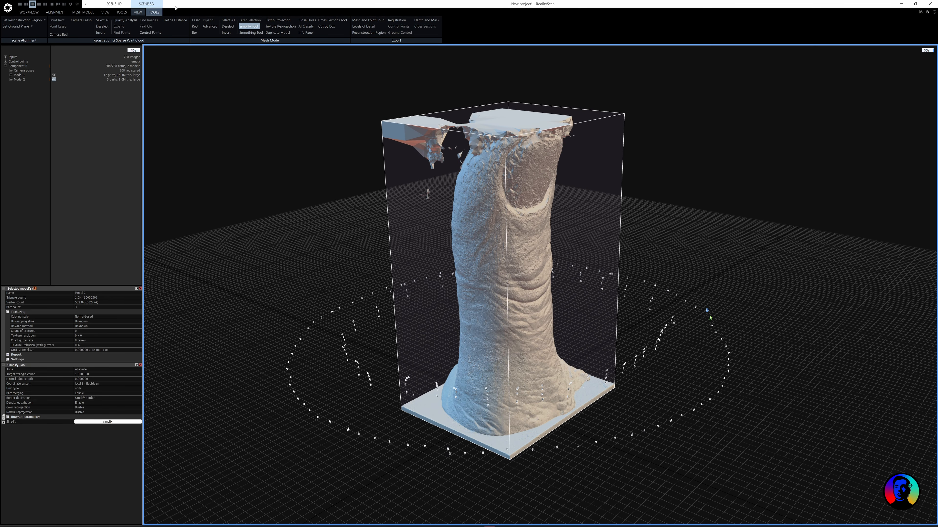
{"action": "left_click", "coordinate": [121, 13]}
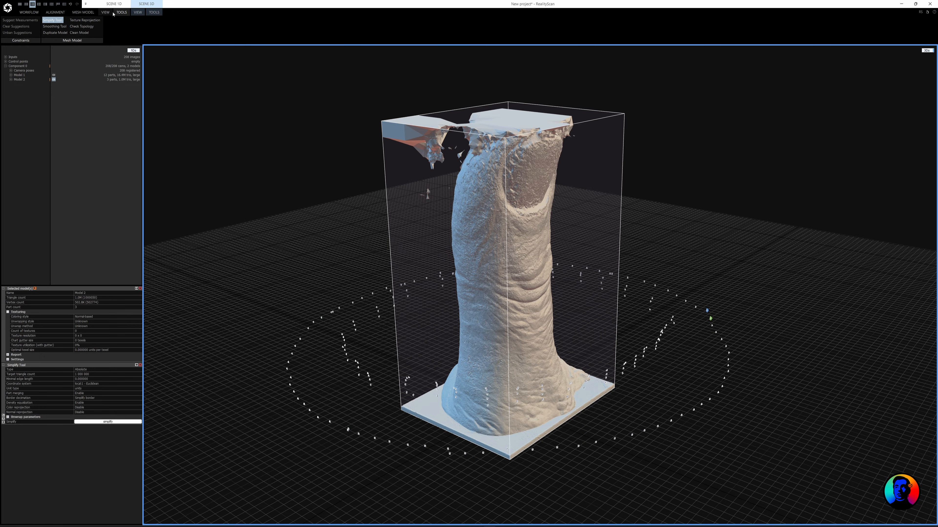
{"action": "left_click", "coordinate": [83, 13]}
{"action": "left_click", "coordinate": [267, 20]}
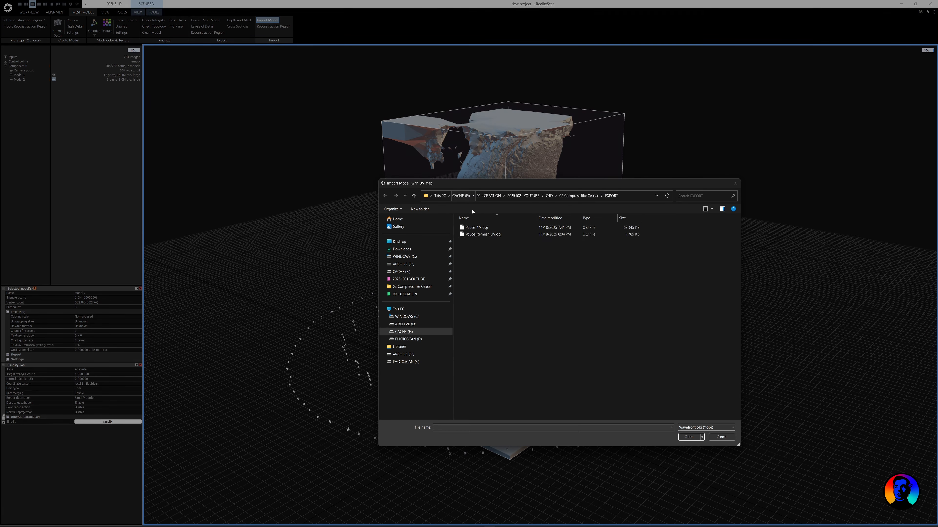
{"action": "double_click", "coordinate": [483, 234]}
{"action": "key", "text": "Return"}
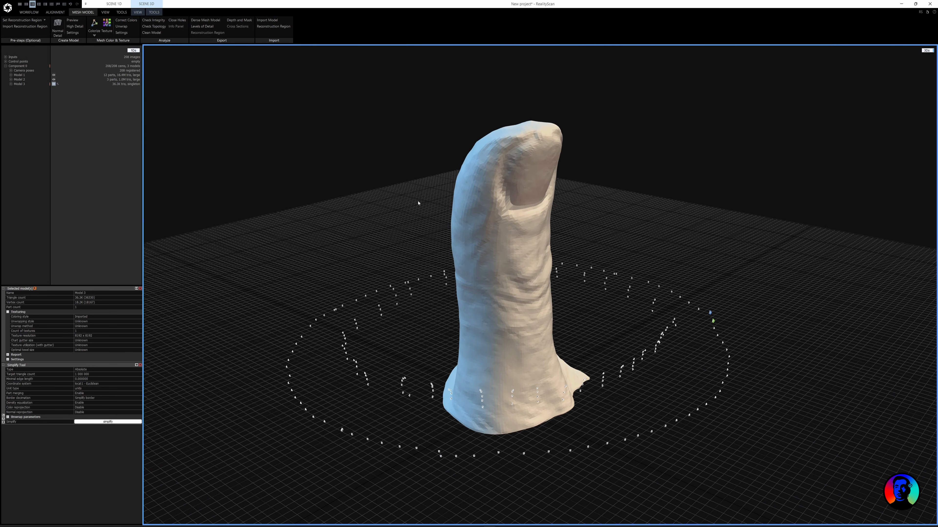
Select the simplified scan, Model 2, and calculate its UV unwrap with the Unwrap Tool.
{"action": "left_click", "coordinate": [25, 85]}
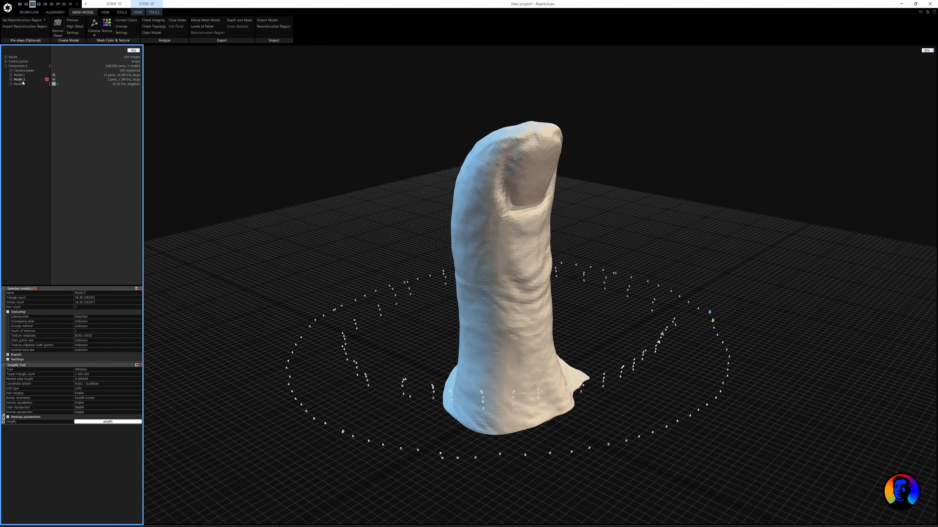
{"action": "left_click", "coordinate": [22, 82]}
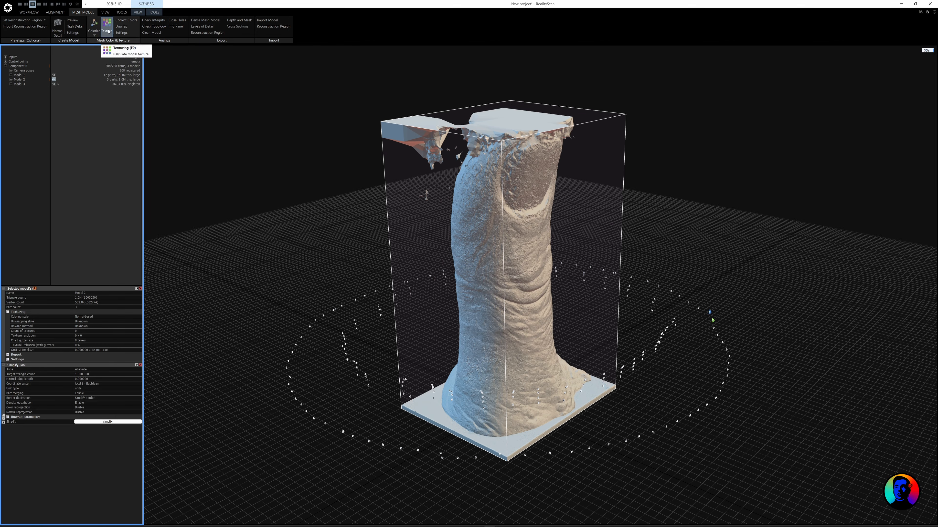
{"action": "left_click", "coordinate": [121, 26]}
{"action": "left_click", "coordinate": [140, 313]}
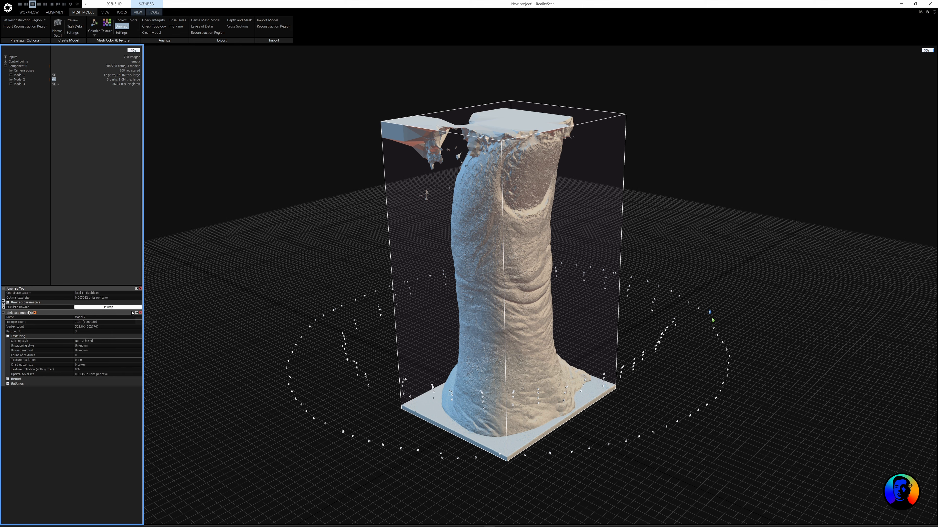
{"action": "left_click", "coordinate": [140, 313]}
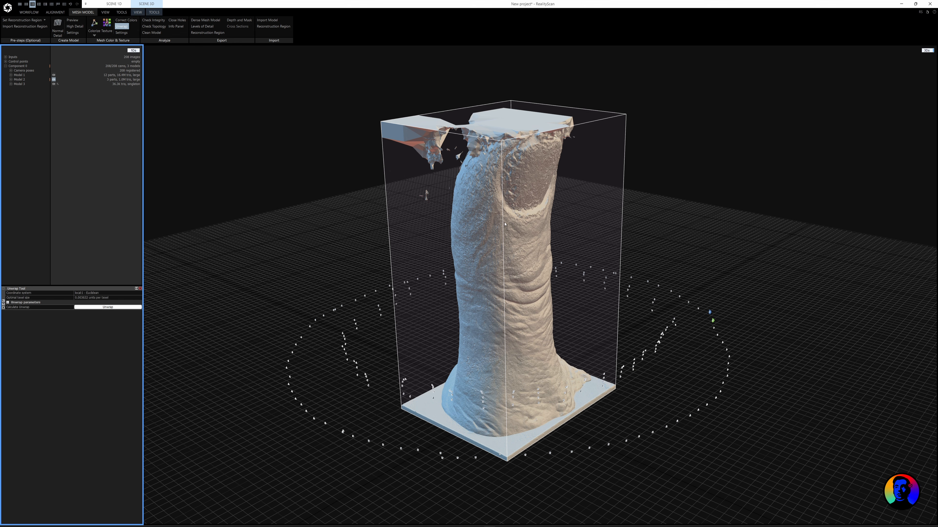
{"action": "left_click", "coordinate": [117, 307]}
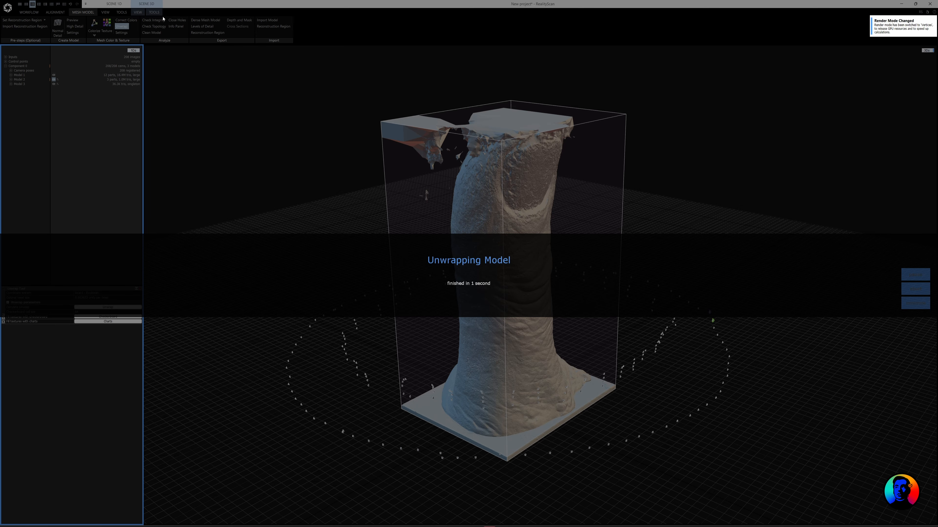
Display Model 2 in the Sweet render mode and inspect the UV checkerboard over its surface.
{"action": "left_click", "coordinate": [138, 13]}
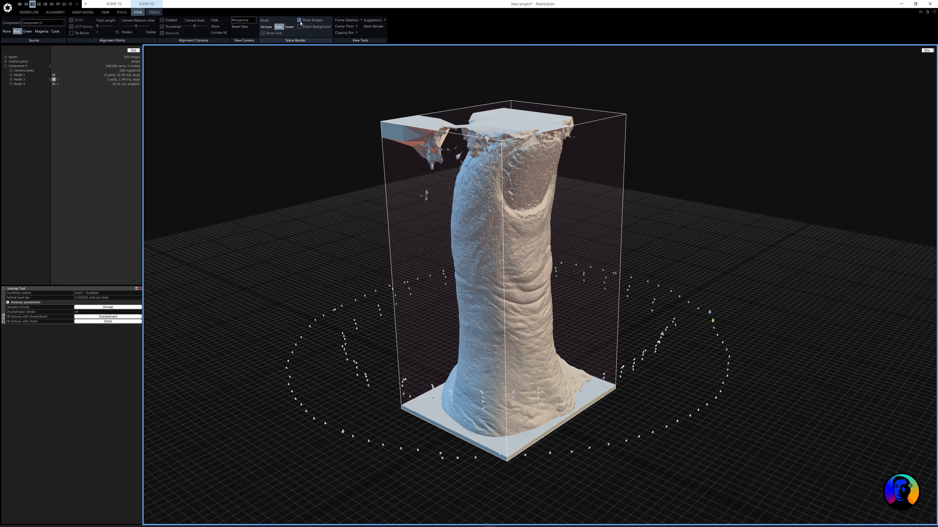
{"action": "left_click", "coordinate": [289, 27]}
{"action": "scroll", "coordinate": [517, 256], "scroll_direction": "up", "scroll_amount": 10}
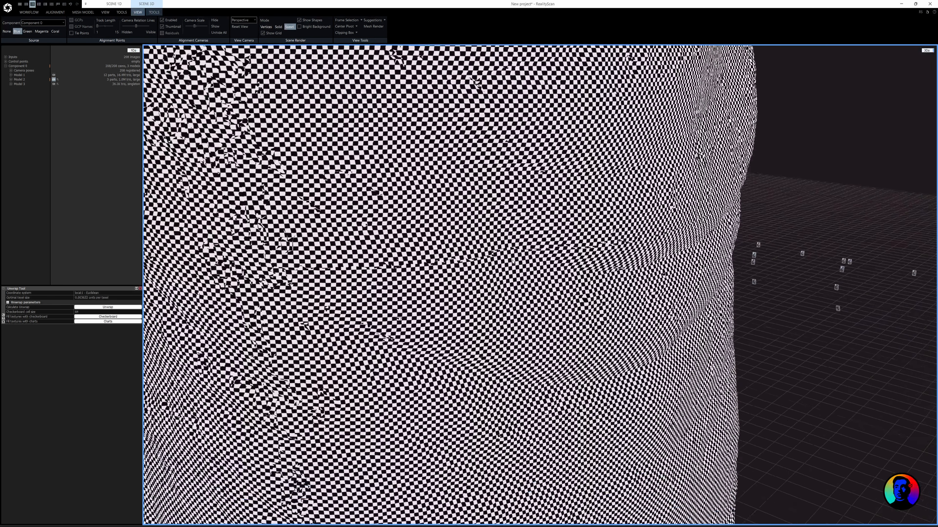
{"action": "scroll", "coordinate": [516, 256], "scroll_direction": "down", "scroll_amount": 12}
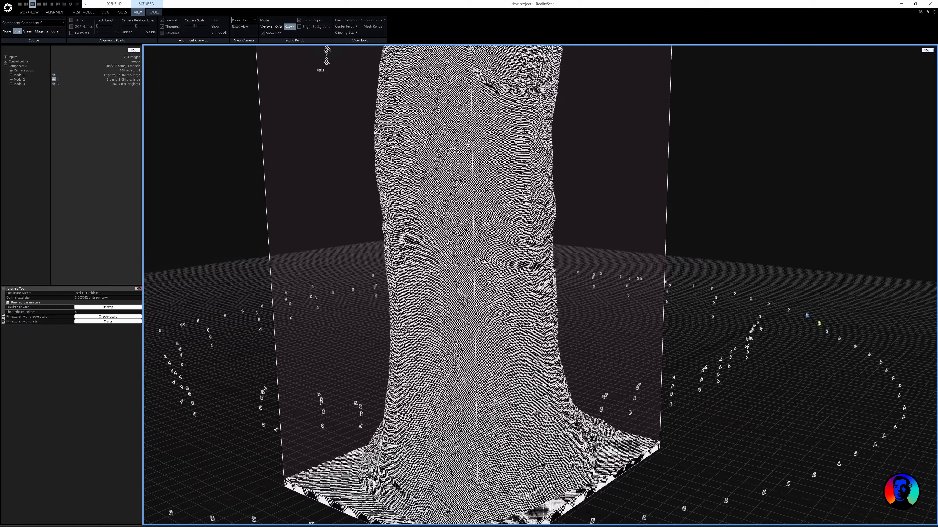
Check Model 2's texture resolution and texture utilization in its texturing properties.
{"action": "left_click", "coordinate": [56, 81]}
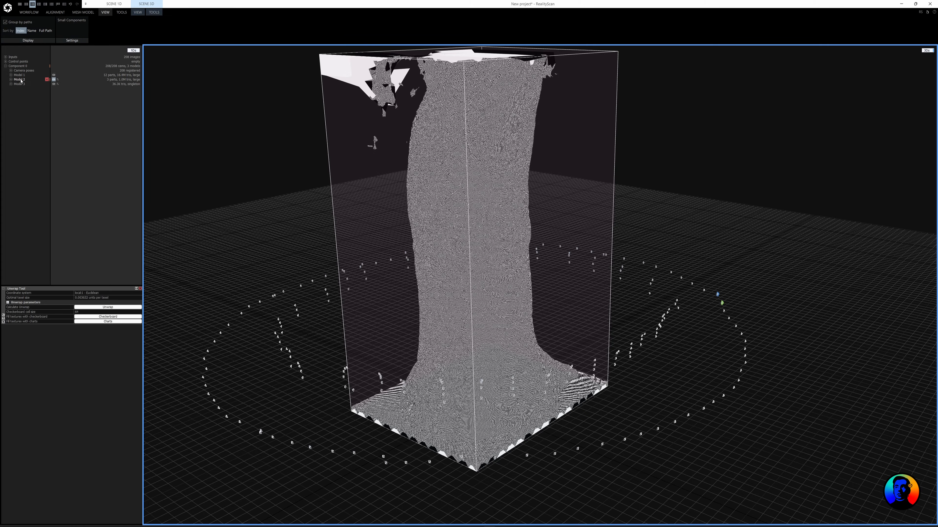
{"action": "left_click", "coordinate": [100, 335]}
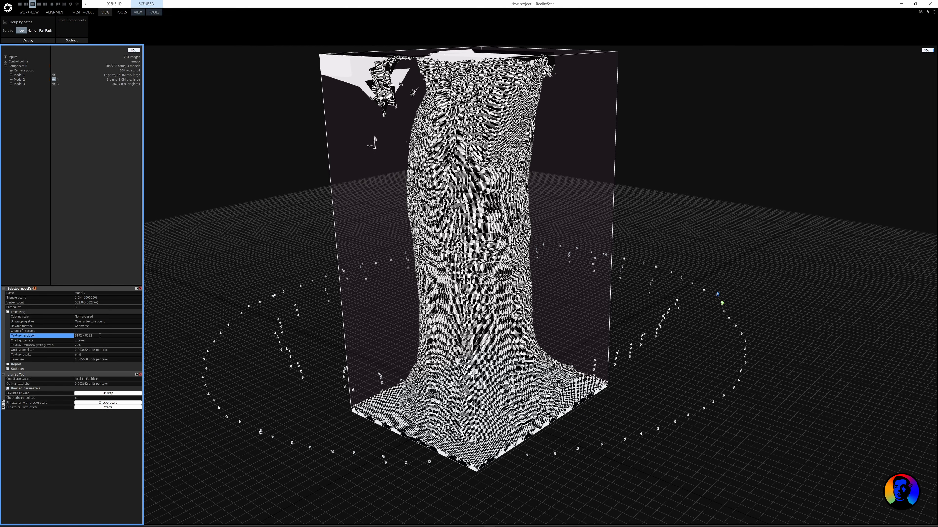
{"action": "left_click", "coordinate": [88, 345]}
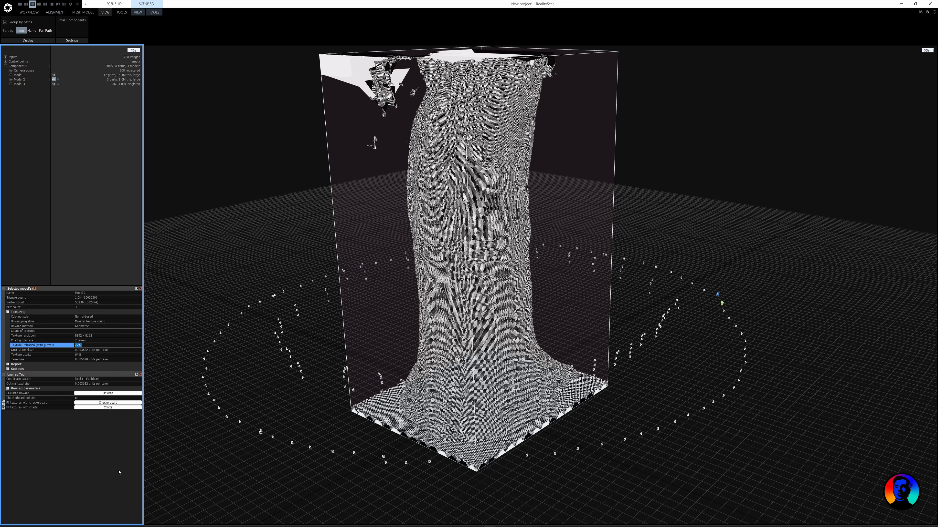
Calculate the texture of Model 2 and inspect the textured thumb scan in the 3D scene.
{"action": "left_click", "coordinate": [278, 150]}
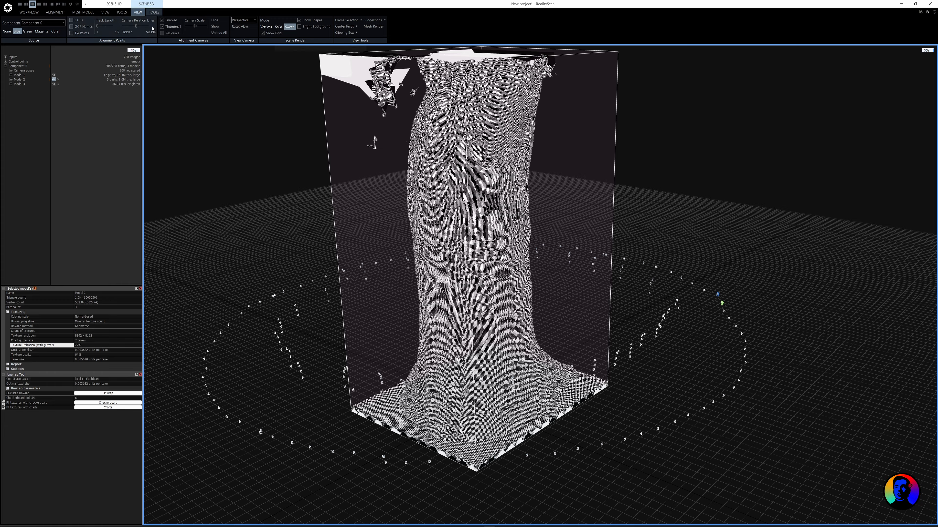
{"action": "left_click", "coordinate": [101, 12]}
{"action": "left_click", "coordinate": [83, 12]}
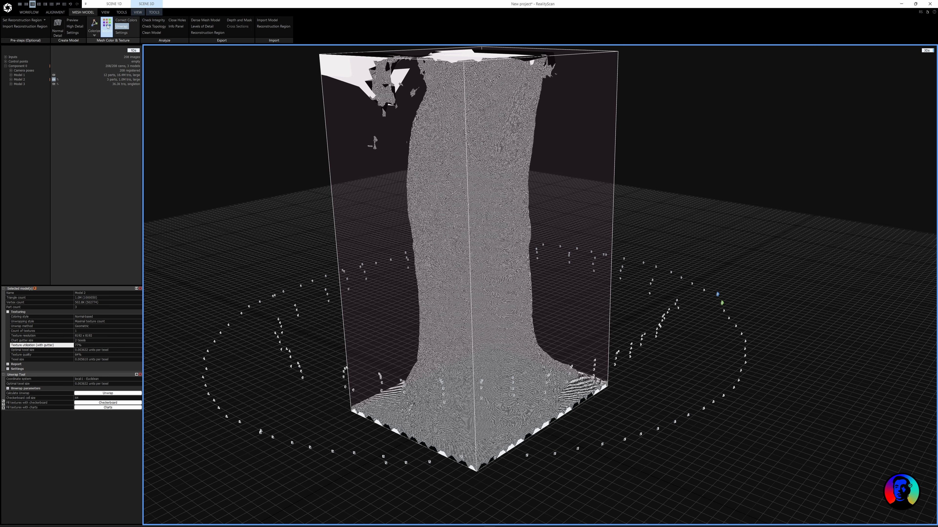
{"action": "left_click", "coordinate": [106, 25]}
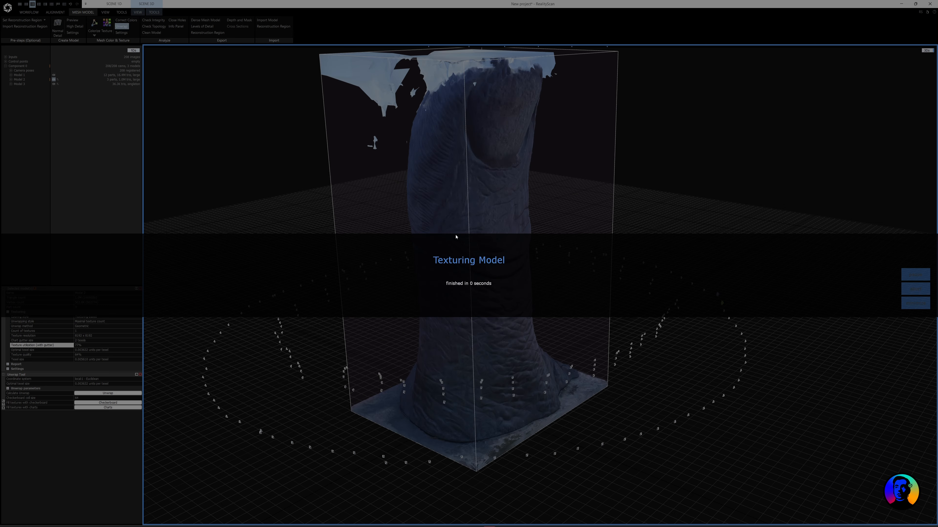
{"action": "scroll", "coordinate": [496, 237], "scroll_direction": "down", "scroll_amount": 3}
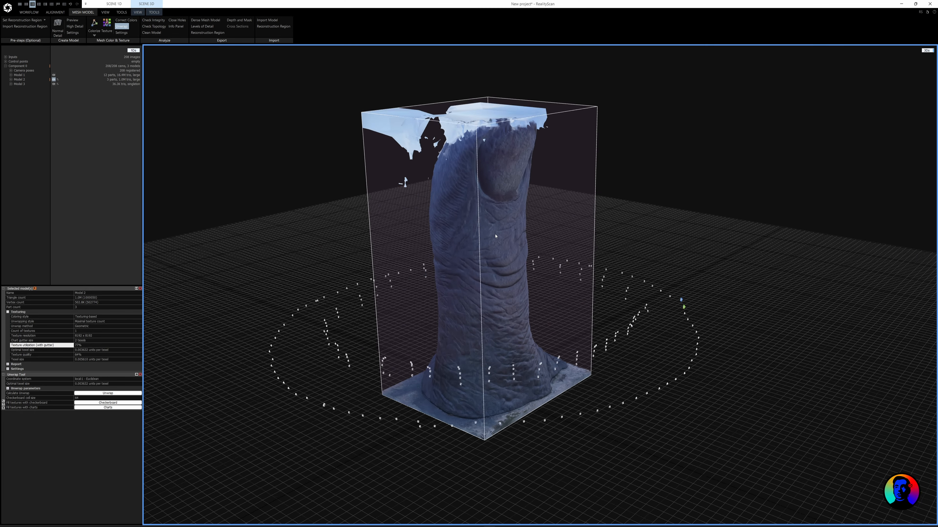
{"action": "mouse_move", "coordinate": [495, 235]}
{"action": "left_mouse_down"}
{"action": "mouse_move", "coordinate": [482, 203]}
{"action": "mouse_move", "coordinate": [490, 230]}
{"action": "left_mouse_up"}
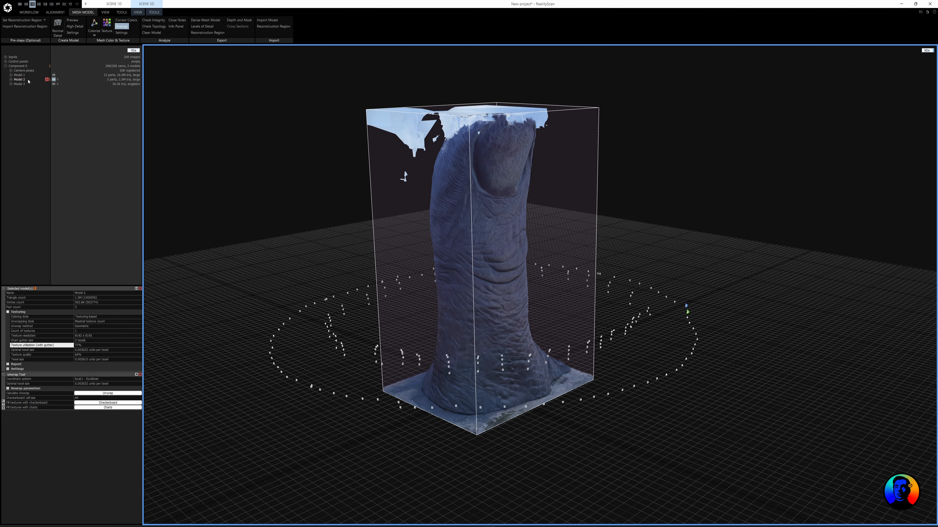
{"action": "left_click", "coordinate": [54, 79]}
{"action": "left_click", "coordinate": [53, 80]}
{"action": "mouse_move", "coordinate": [483, 247]}
{"action": "left_mouse_down"}
{"action": "mouse_move", "coordinate": [496, 262]}
{"action": "mouse_move", "coordinate": [476, 249]}
{"action": "left_mouse_up"}
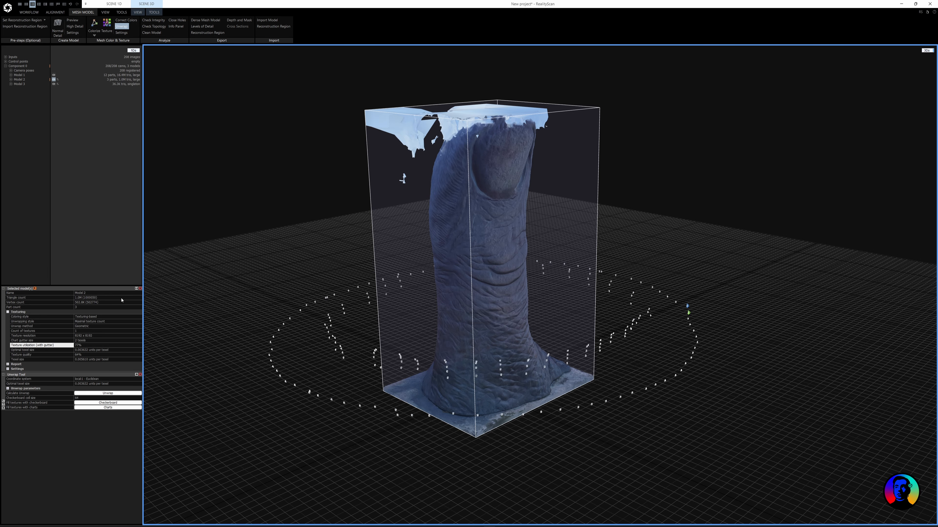
Open the Texture Reprojection tool and close the selected-model and Unwrap Tool settings.
{"action": "left_click", "coordinate": [154, 13]}
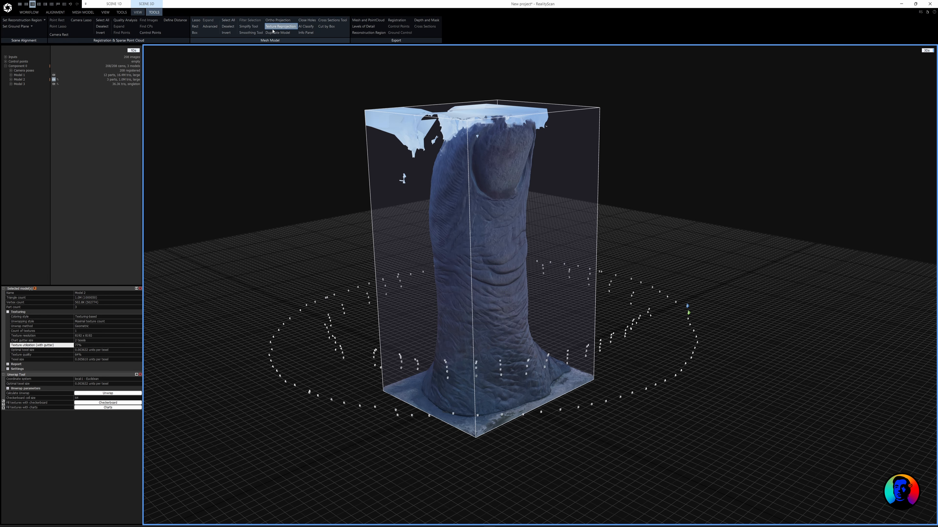
{"action": "left_click", "coordinate": [281, 27]}
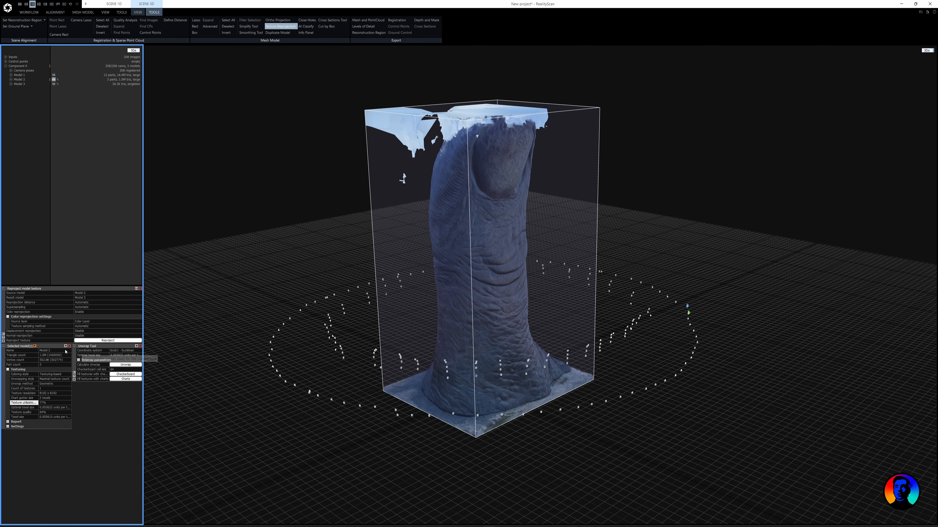
{"action": "left_click", "coordinate": [70, 346]}
{"action": "left_click", "coordinate": [140, 347]}
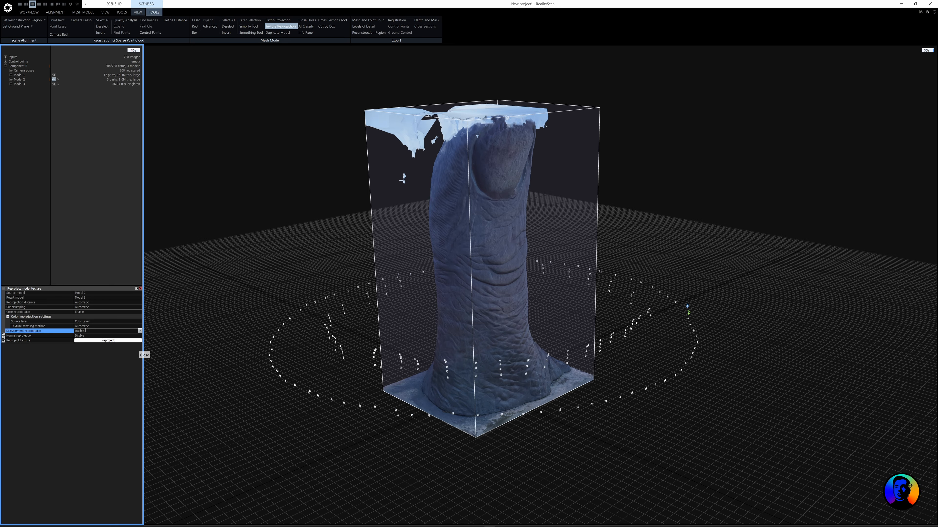
Reproject the colour texture from source Model 2 onto result Model 3 and inspect the textured remesh.
{"action": "left_click", "coordinate": [81, 312]}
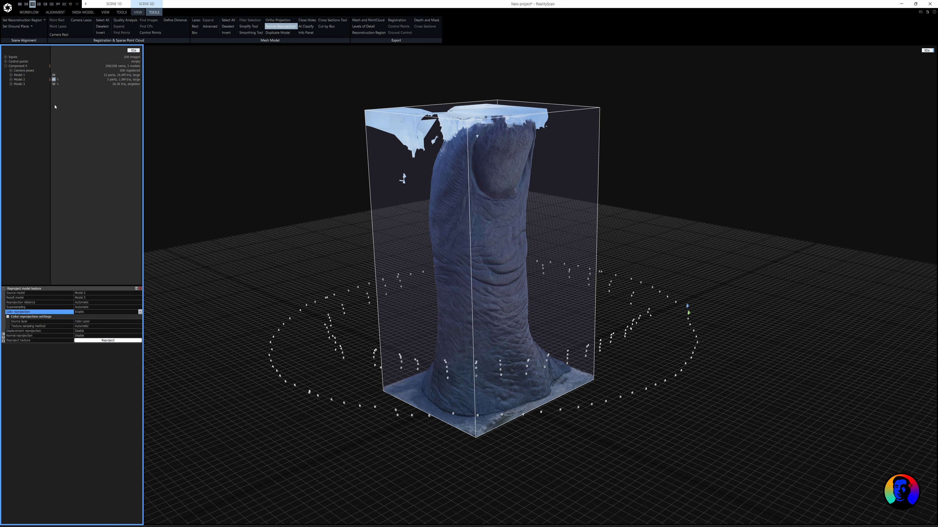
{"action": "left_click", "coordinate": [102, 293]}
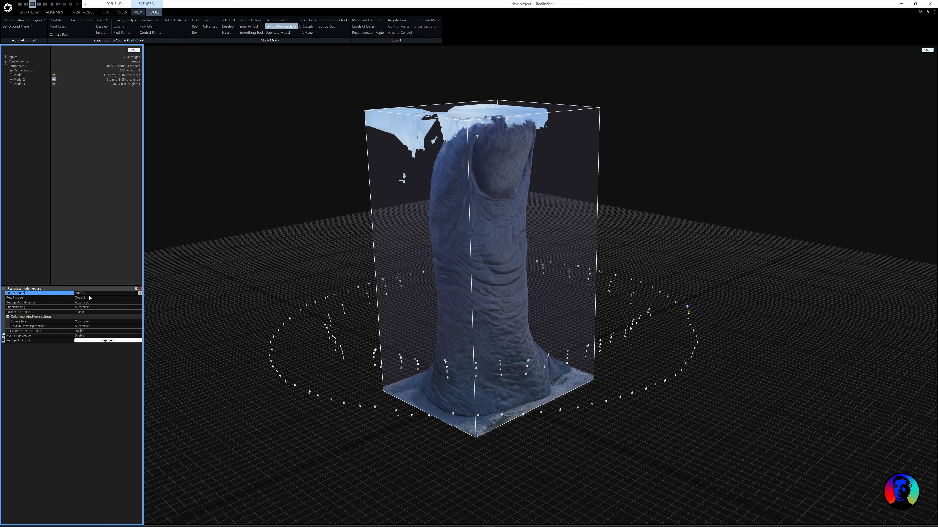
{"action": "left_click", "coordinate": [90, 298]}
{"action": "left_click", "coordinate": [19, 84]}
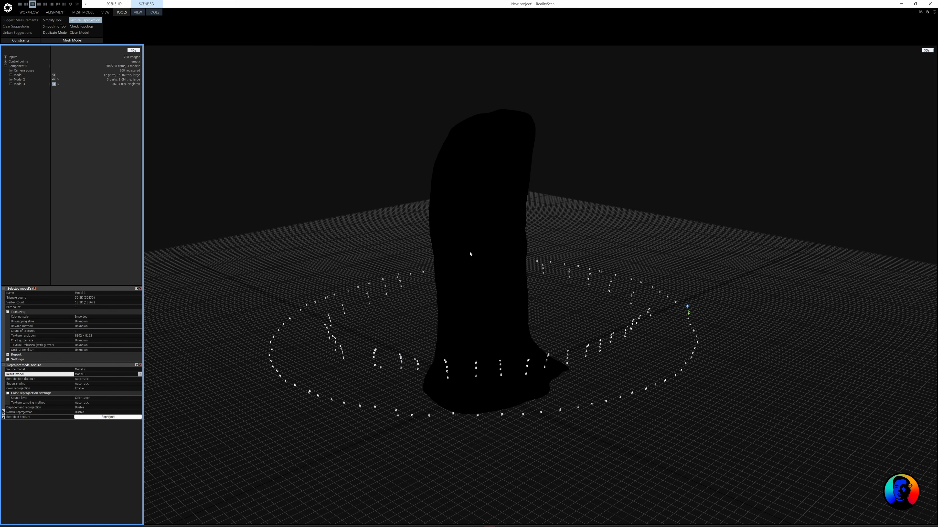
{"action": "left_click_drag", "start_coordinate": [470, 254], "coordinate": [263, 255]}
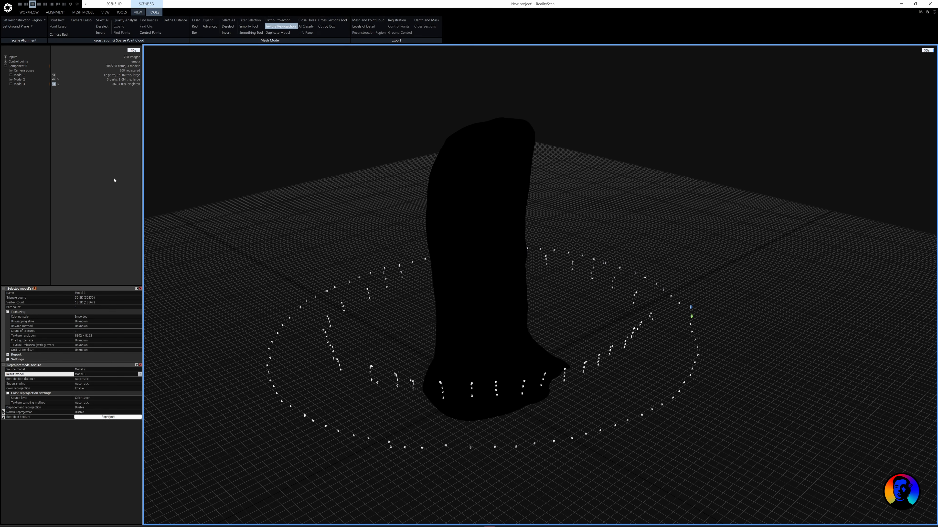
{"action": "left_click", "coordinate": [139, 417]}
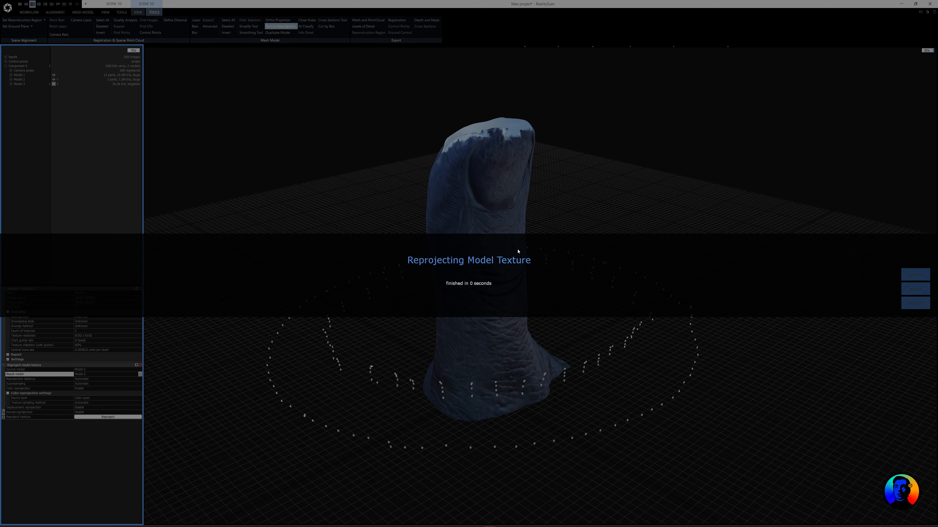
{"action": "left_click_drag", "start_coordinate": [518, 252], "coordinate": [347, 56]}
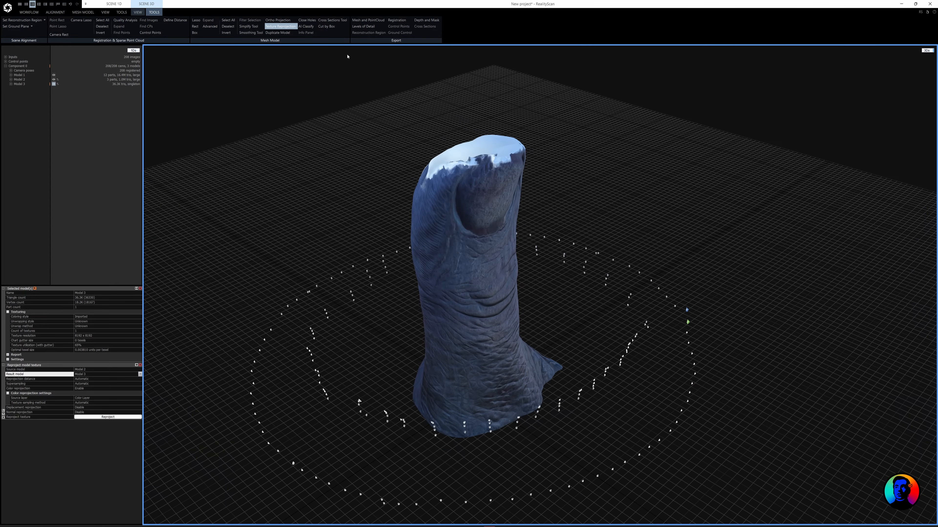
Export Model 3 as mesh_Model_3.obj in the EXPORT folder, with the info file export set to No.
{"action": "left_click", "coordinate": [368, 20]}
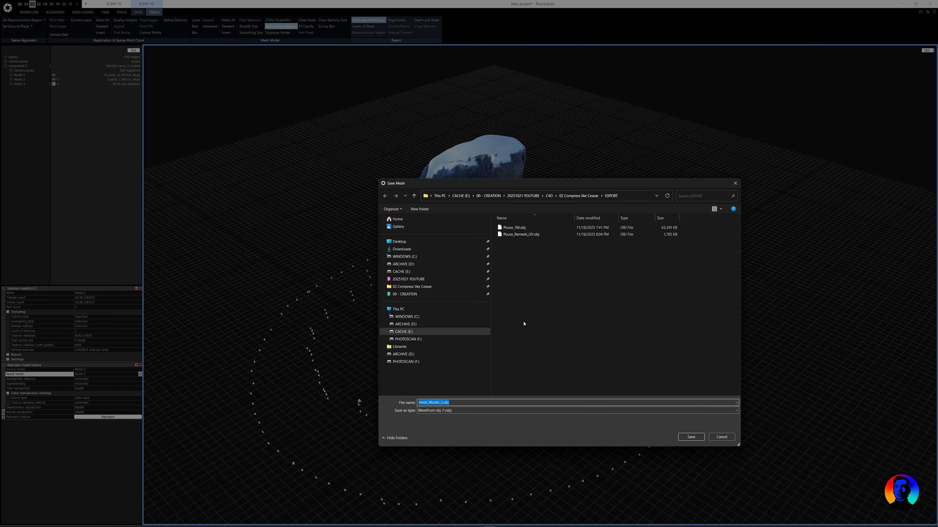
{"action": "left_click", "coordinate": [691, 437]}
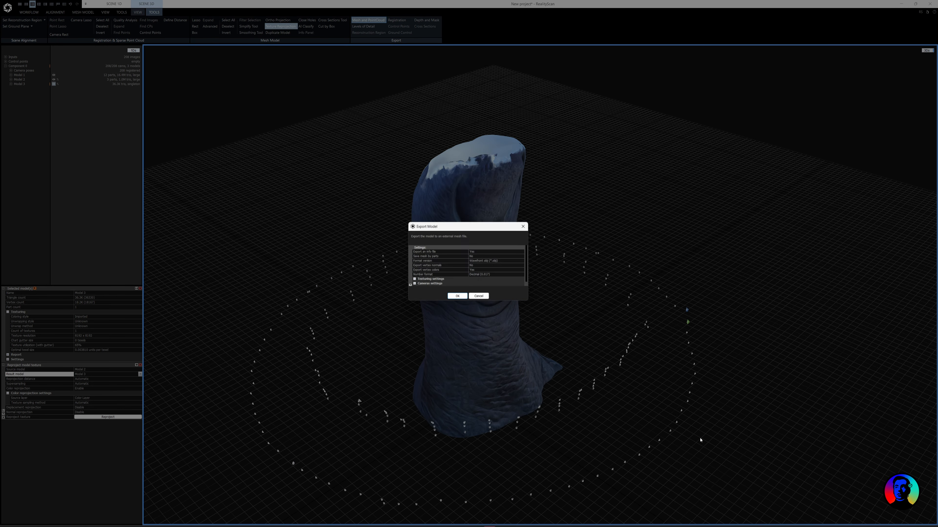
{"action": "left_click", "coordinate": [479, 254]}
{"action": "left_click", "coordinate": [480, 252]}
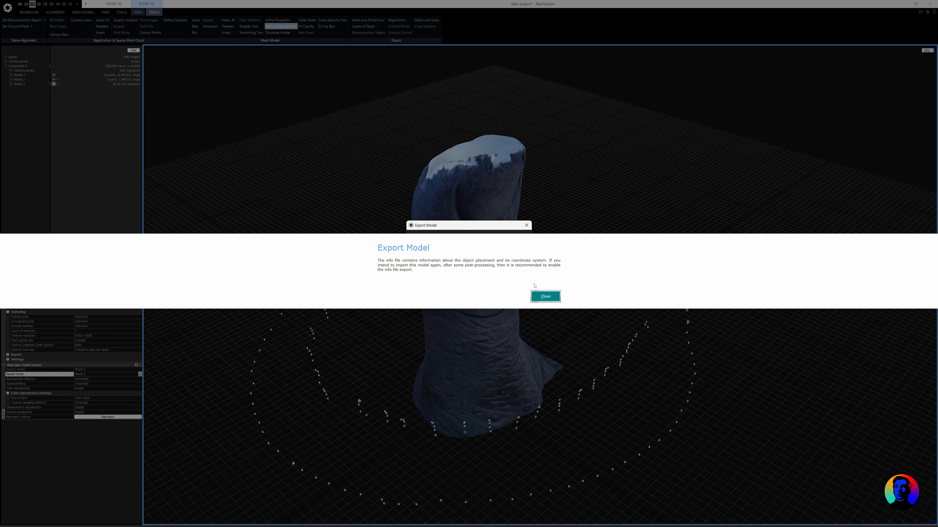
{"action": "left_click", "coordinate": [545, 296]}
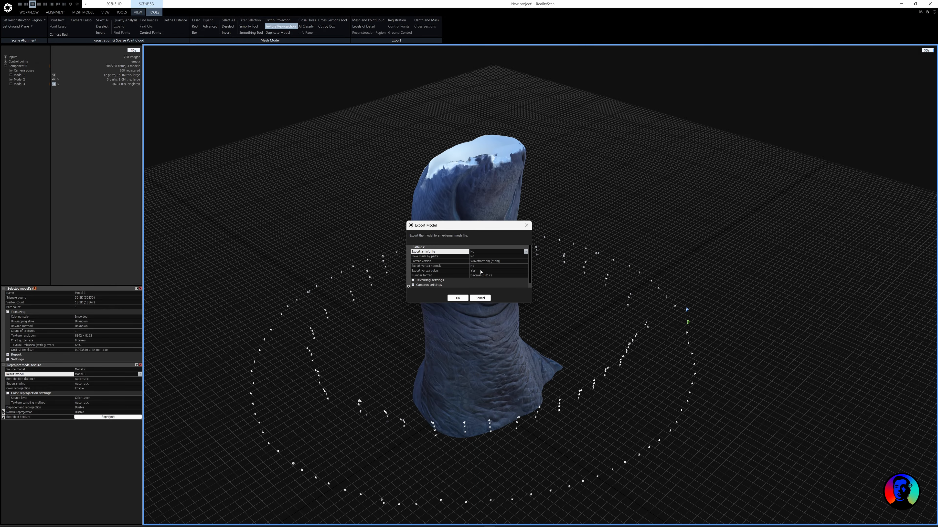
{"action": "left_click", "coordinate": [481, 272]}
{"action": "left_click", "coordinate": [480, 273]}
{"action": "left_click", "coordinate": [480, 277]}
{"action": "left_click", "coordinate": [465, 298]}
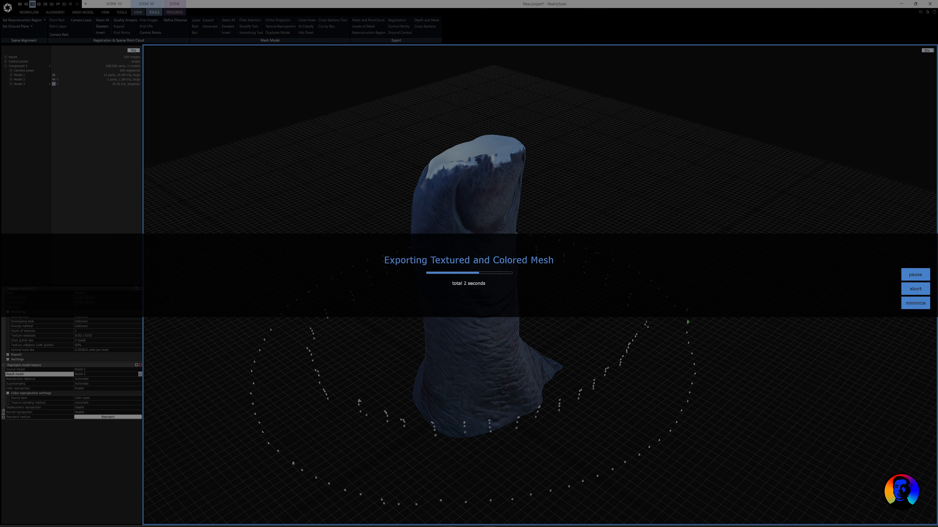
Switch to the EXPORT folder in File Explorer and display its files as large icons.
{"action": "mouse_move", "coordinate": [445, 521]}
{"action": "left_click", "coordinate": [449, 493]}
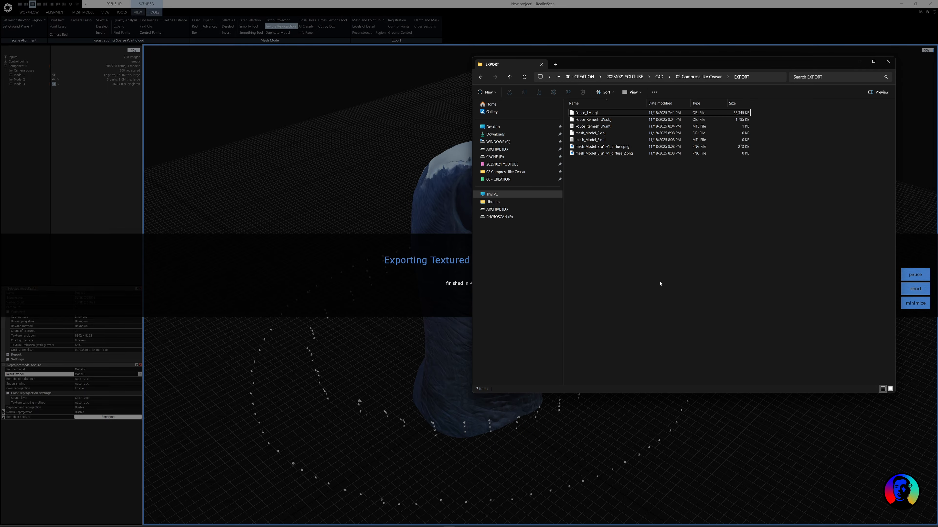
{"action": "right_click", "coordinate": [645, 213]}
{"action": "left_click", "coordinate": [635, 166]}
{"action": "right_click", "coordinate": [628, 174]}
{"action": "mouse_move", "coordinate": [645, 179]}
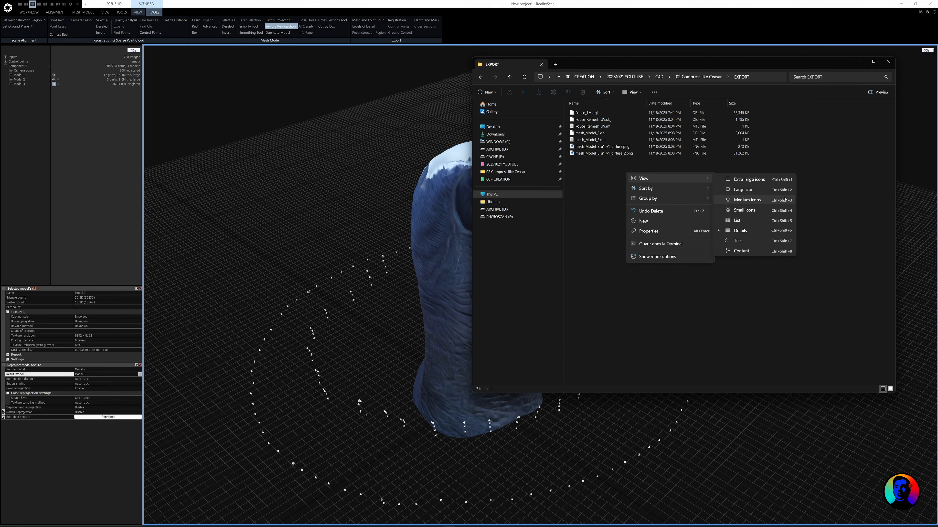
{"action": "left_click", "coordinate": [782, 192]}
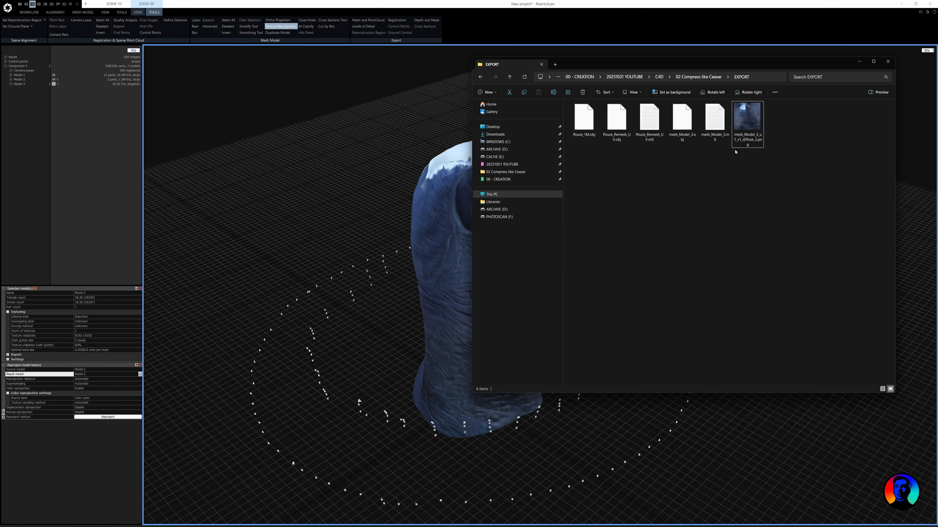
Delete the two MTL files and the smaller diffuse PNG, then check the dimensions of the remaining diffuse texture.
{"action": "left_click", "coordinate": [649, 121]}
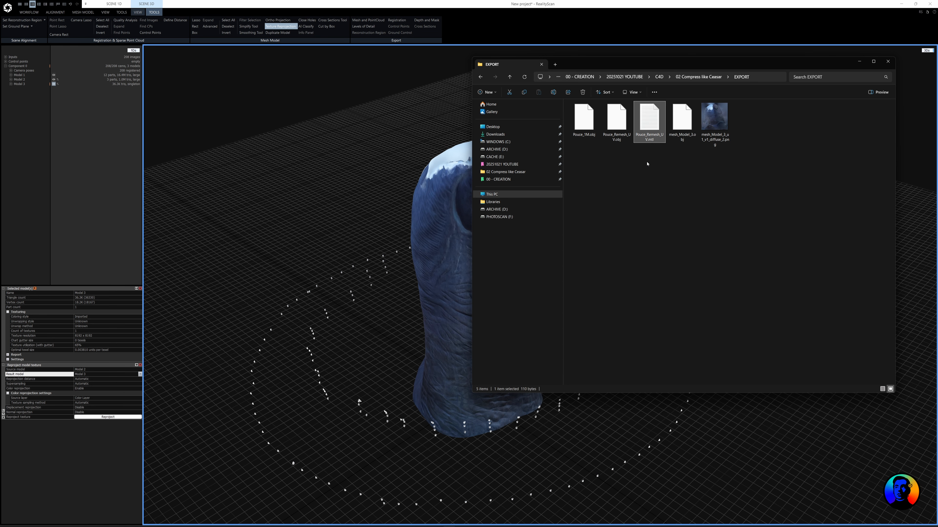
{"action": "key", "text": "Delete"}
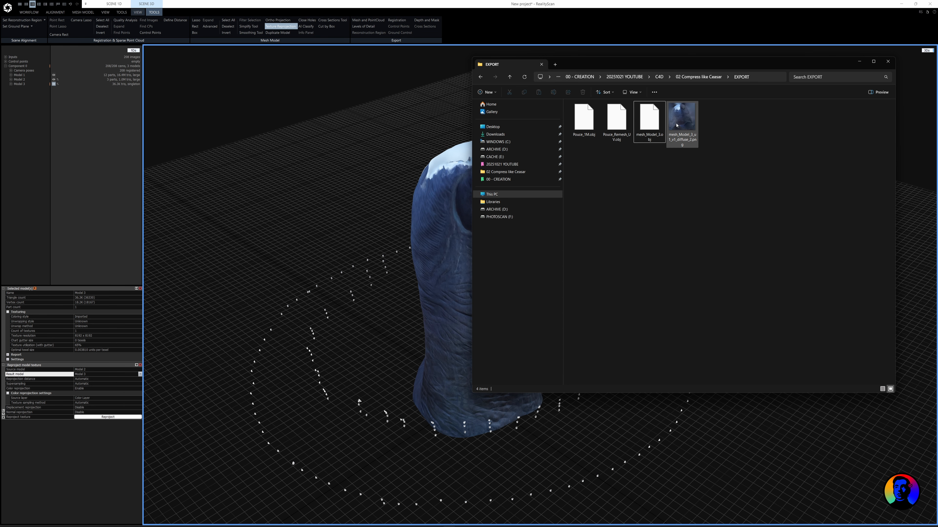
{"action": "left_click", "coordinate": [685, 128]}
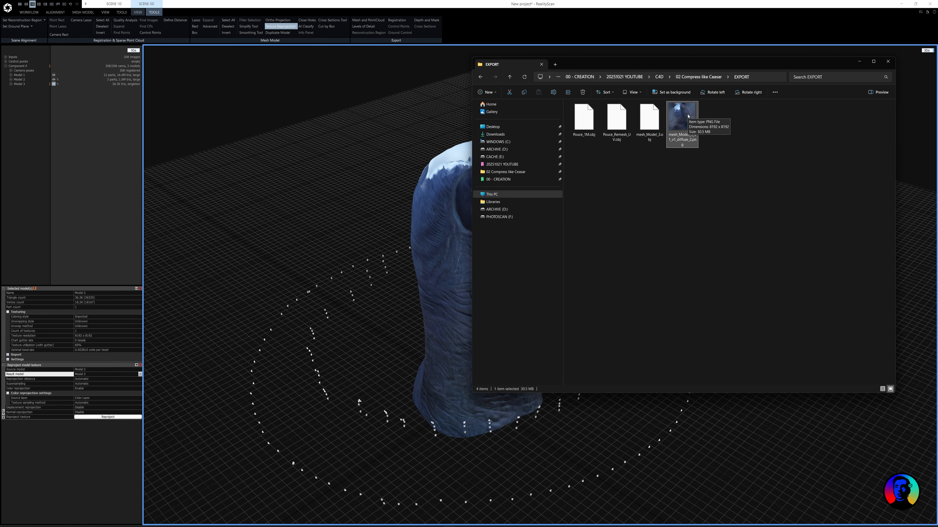
Switch to ZBrush and create a new texture map for the remeshed thumb from its polypaint.
{"action": "left_click_drag", "start_coordinate": [688, 116], "coordinate": [512, 490]}
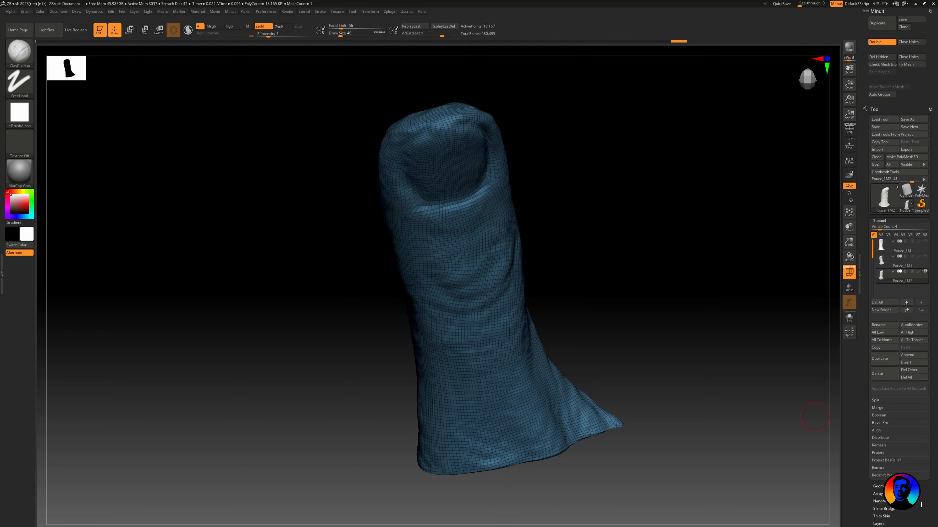
{"action": "left_click_drag", "start_coordinate": [913, 487], "coordinate": [913, 286]}
{"action": "left_click_drag", "start_coordinate": [913, 417], "coordinate": [912, 507]}
{"action": "left_click", "coordinate": [889, 203]}
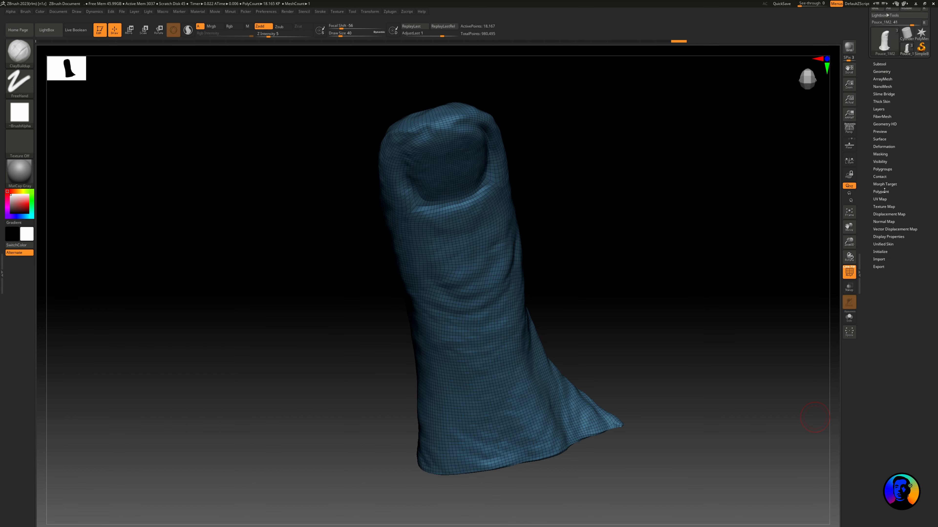
{"action": "left_click", "coordinate": [888, 206]}
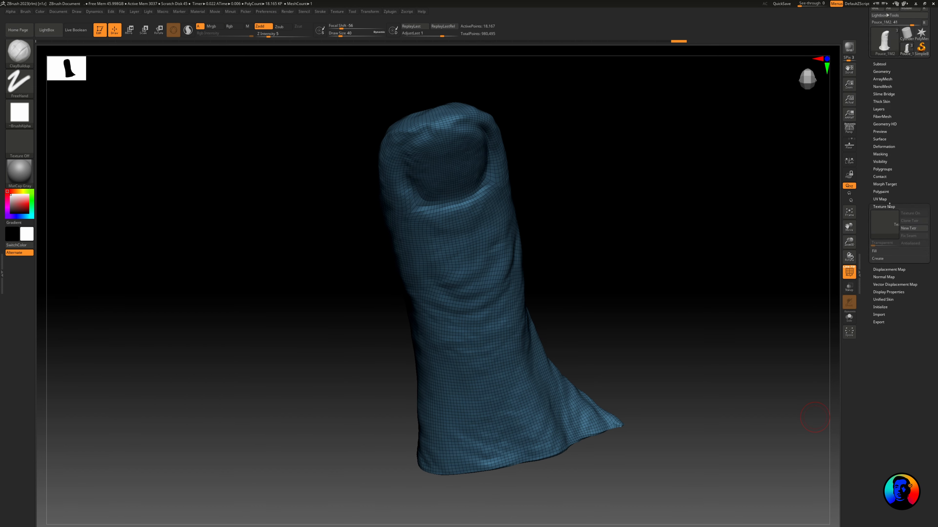
{"action": "left_click", "coordinate": [909, 228]}
{"action": "left_click", "coordinate": [874, 250]}
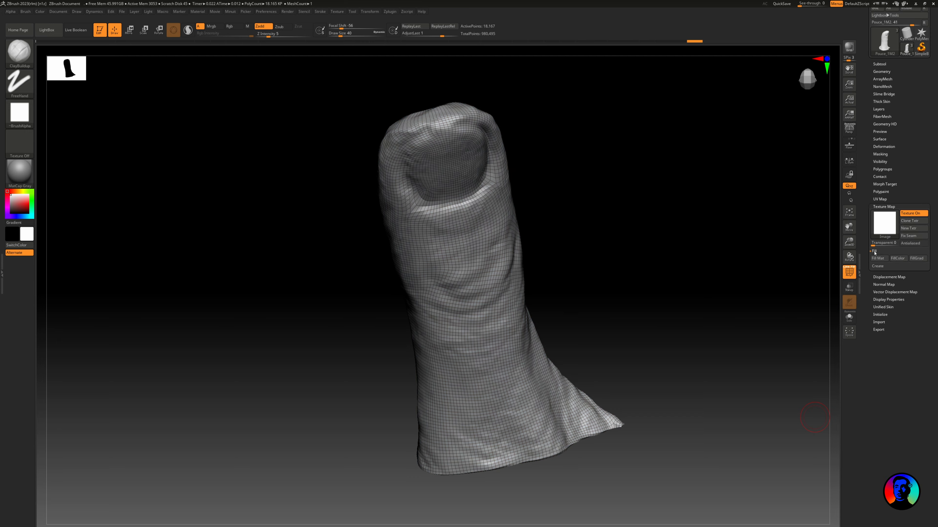
{"action": "left_click", "coordinate": [878, 266]}
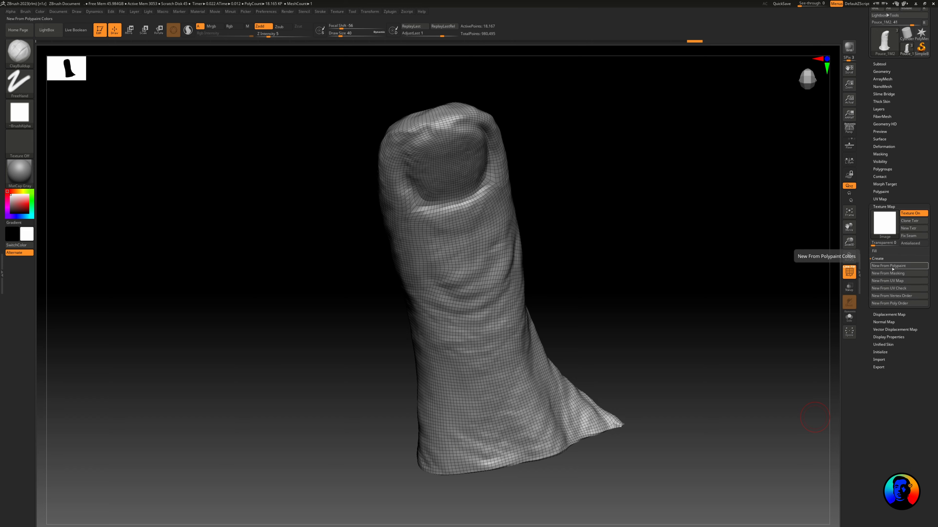
{"action": "left_click", "coordinate": [892, 266]}
{"action": "mouse_move", "coordinate": [886, 228]}
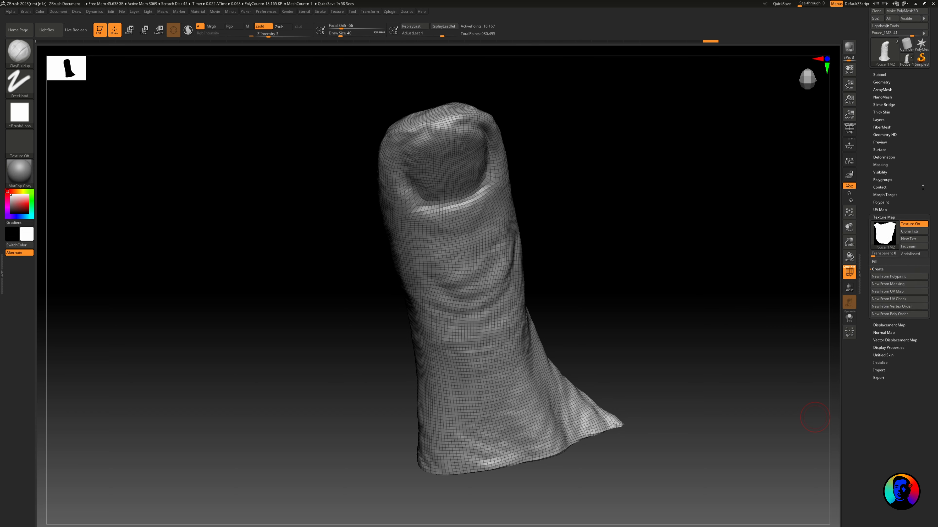
Export the remeshed thumb as Pouce_1M2.obj to the EXPORT folder and select that file in File Explorer.
{"action": "scroll", "coordinate": [897, 222], "scroll_direction": "up", "scroll_amount": 3}
{"action": "left_click", "coordinate": [914, 95]}
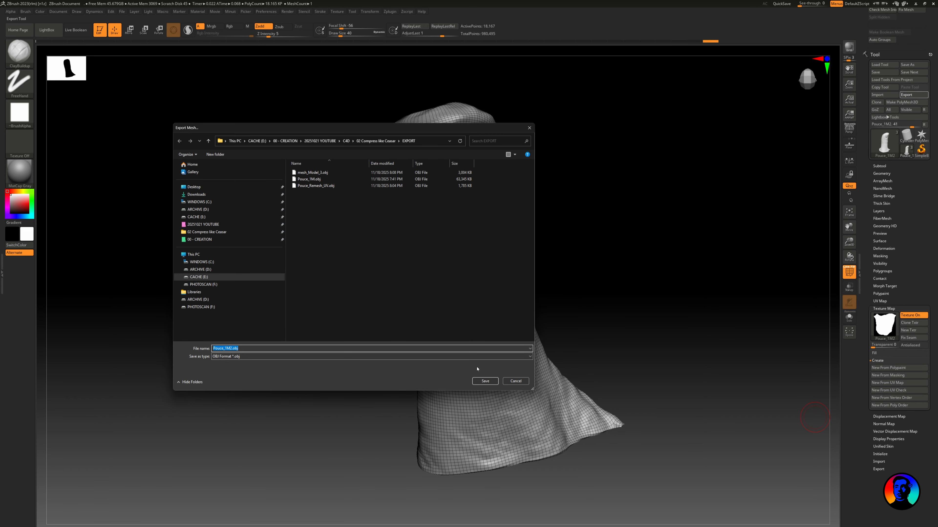
{"action": "left_click", "coordinate": [484, 381]}
{"action": "left_click", "coordinate": [915, 4]}
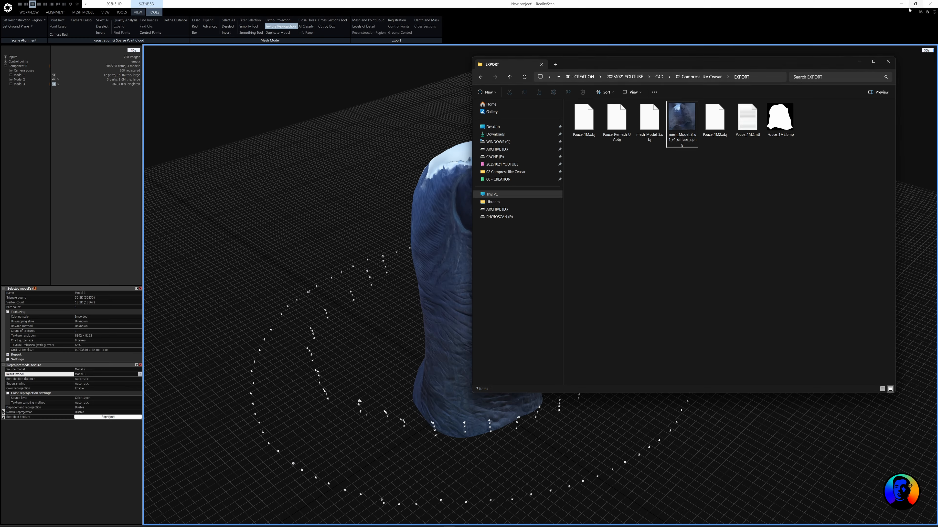
{"action": "left_click", "coordinate": [719, 135]}
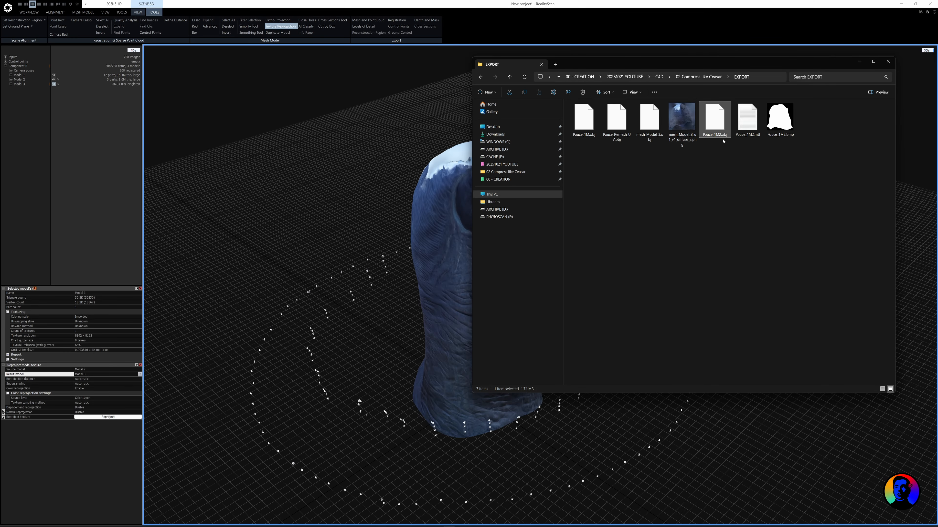
Delete Pouce_1M2.obj and its MTL file from the EXPORT folder, keeping the BMP mask.
{"action": "key", "text": "Delete"}
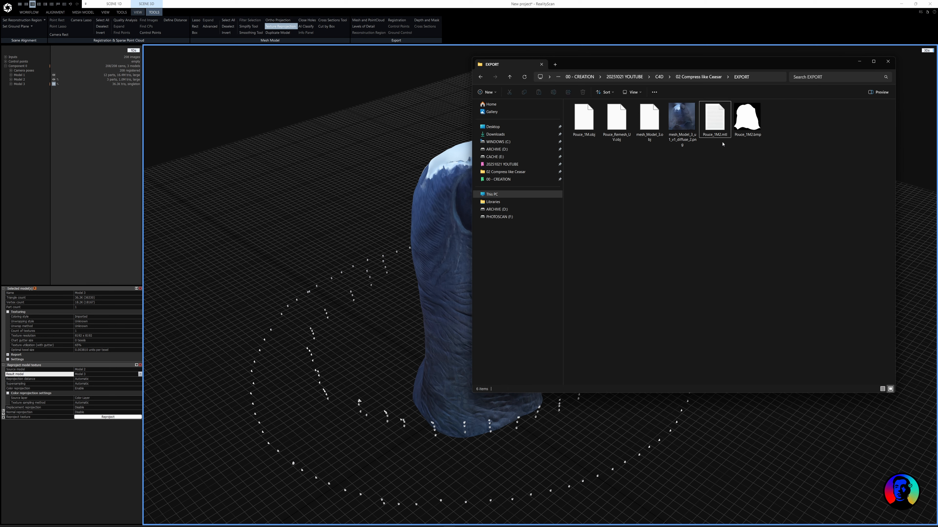
{"action": "key", "text": "Delete"}
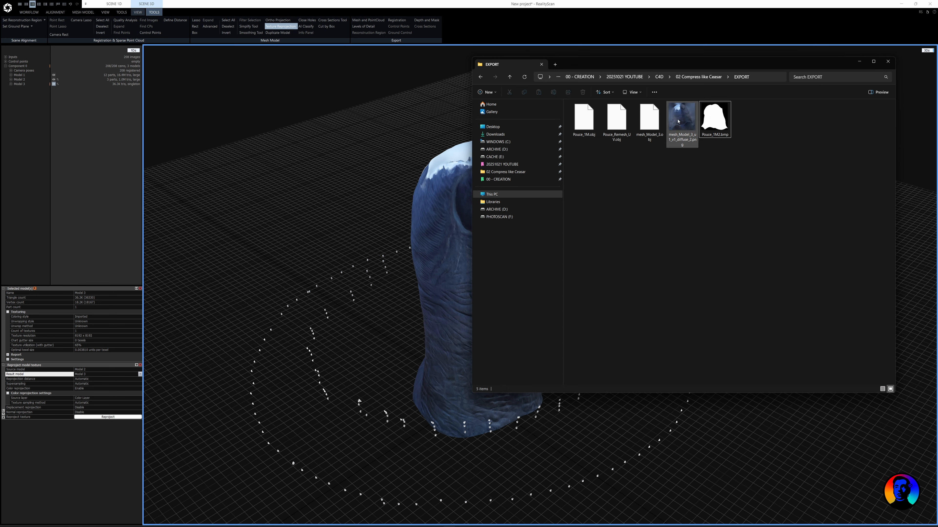
Launch Photoshop and open the thumb's diffuse PNG texture from the EXPORT folder in it.
{"action": "key", "text": "super"}
{"action": "type", "text": "ph"}
{"action": "key", "text": "Return"}
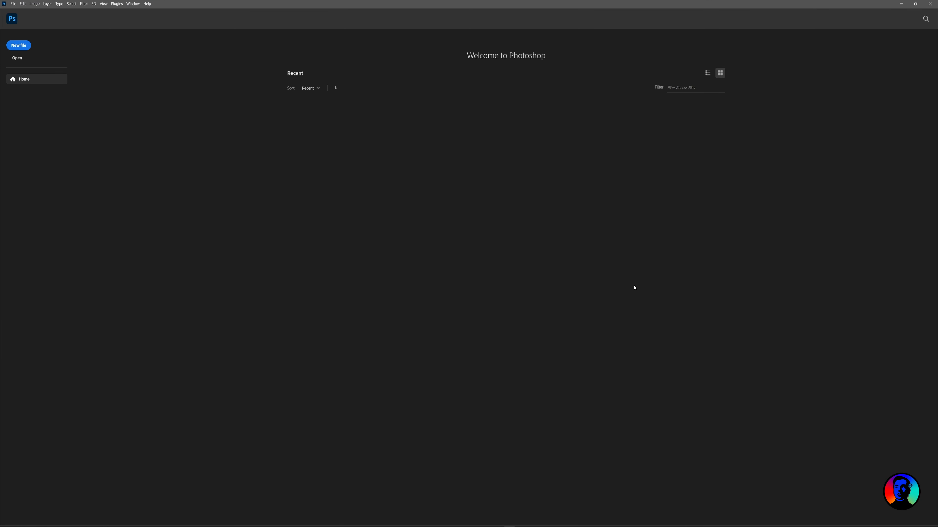
{"action": "key", "text": "alt+Tab"}
{"action": "left_click_drag", "start_coordinate": [681, 126], "coordinate": [401, 73]}
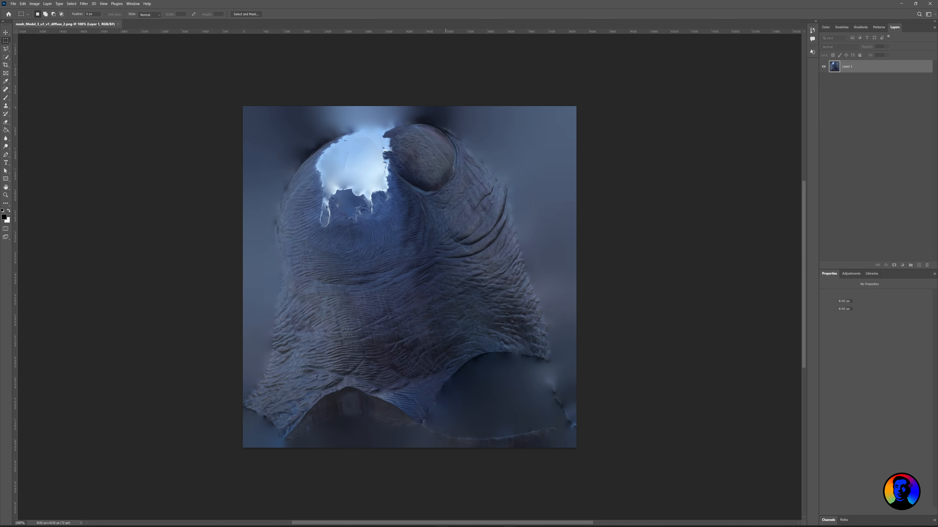
Place Pouce_1M2.bmp from the EXPORT folder over the diffuse texture and scale it to fill the whole canvas.
{"action": "key", "text": "alt+Tab"}
{"action": "left_click_drag", "start_coordinate": [714, 122], "coordinate": [413, 158]}
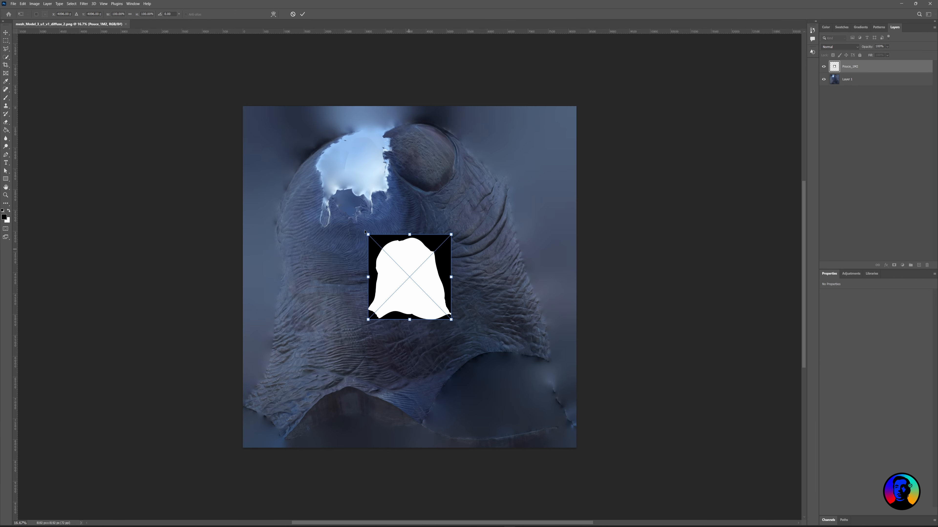
{"action": "left_click_drag", "start_coordinate": [448, 318], "coordinate": [328, 193]}
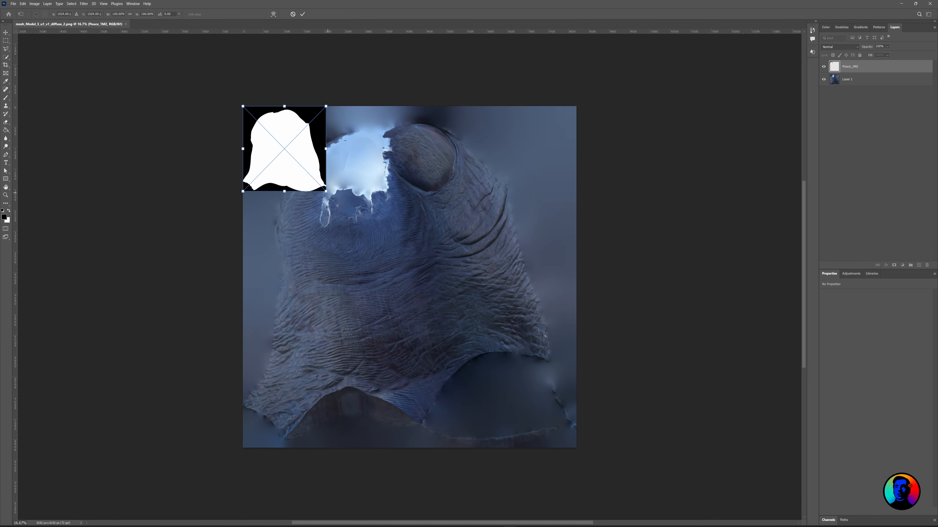
{"action": "left_click_drag", "start_coordinate": [545, 336], "coordinate": [576, 448]}
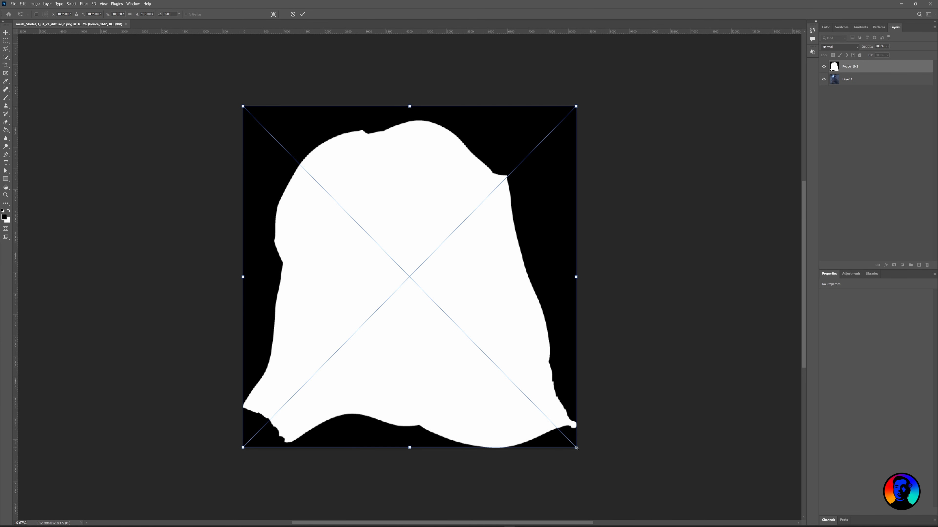
{"action": "key", "text": "Return"}
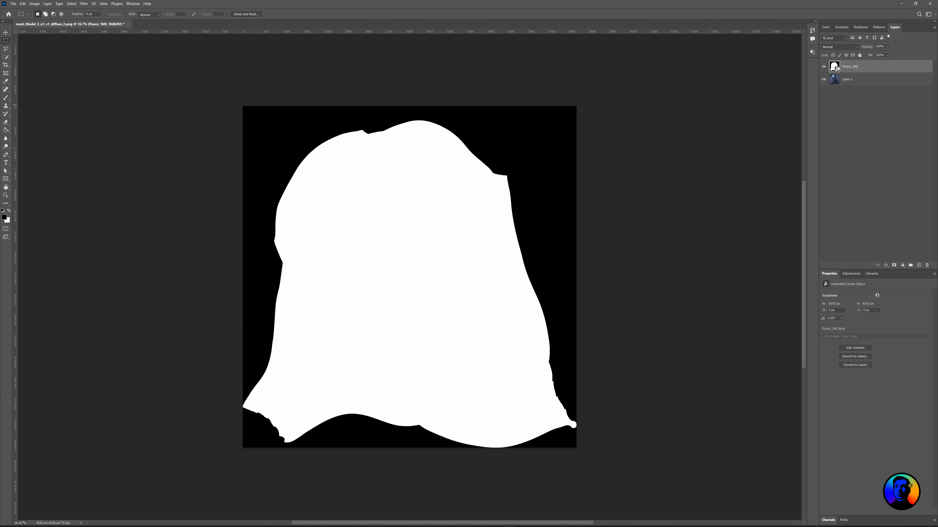
Activate the Magic Wand tool for selecting by colour on the Pouce_1M2 layer.
{"action": "left_click", "coordinate": [5, 58]}
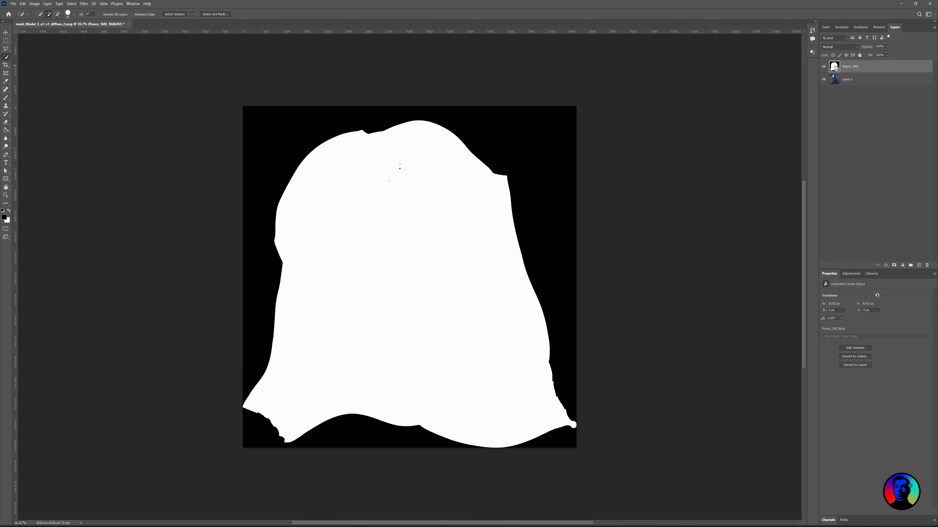
{"action": "right_click", "coordinate": [5, 58]}
{"action": "left_click", "coordinate": [29, 72]}
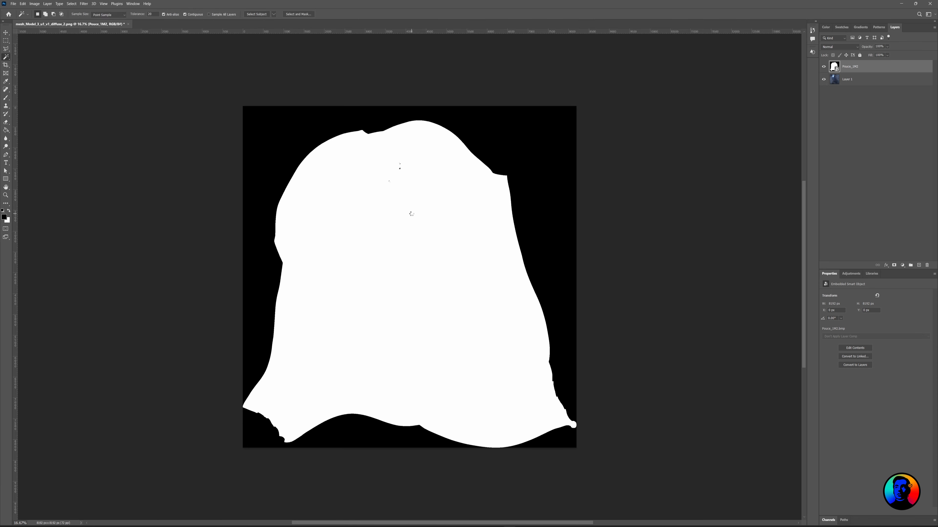